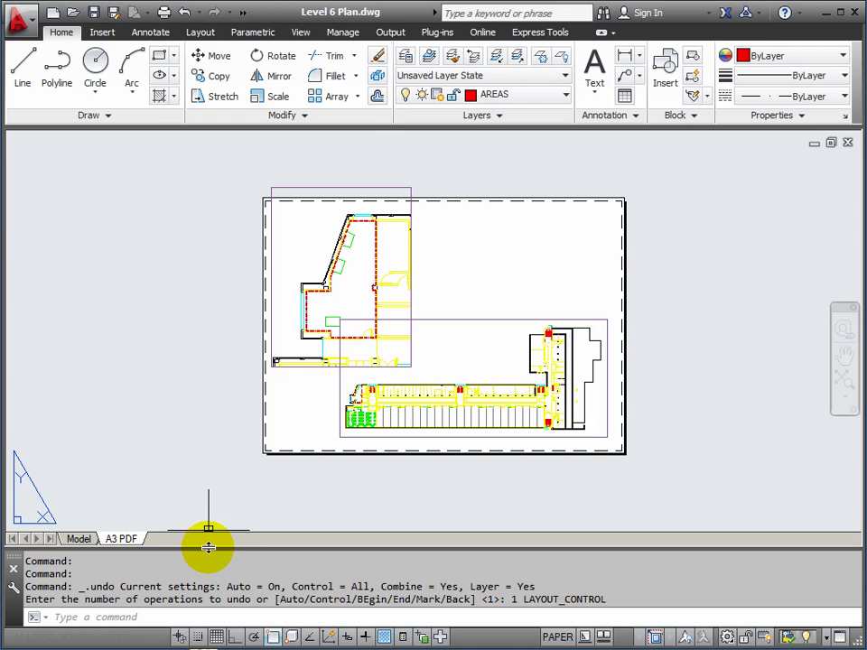
Enlarge the command window to show more lines of command history.
drag(208, 548, 206, 467)
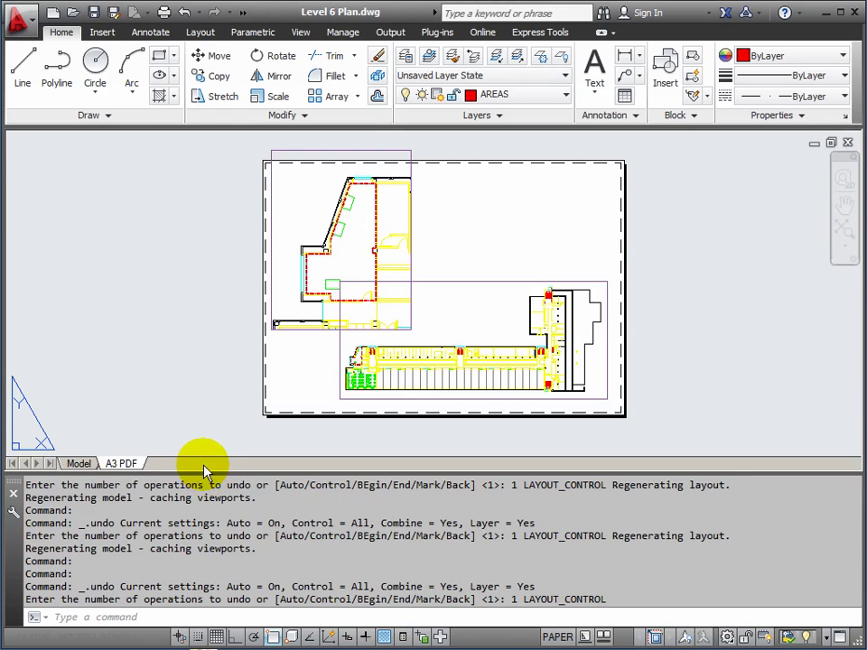
Copy the A3 PDF layout to the end as A3 PDF (2) and switch to it.
right_click(121, 464)
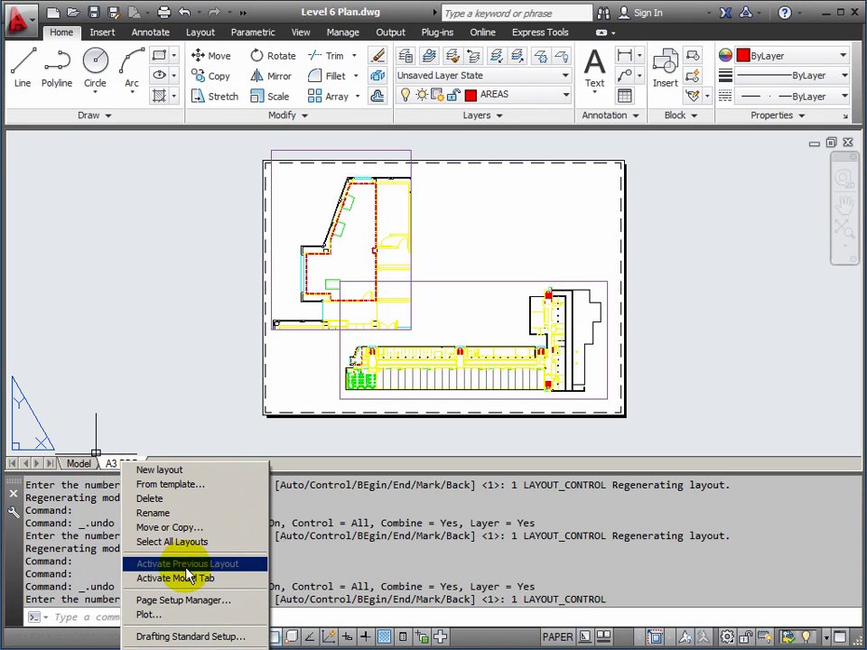
click(170, 530)
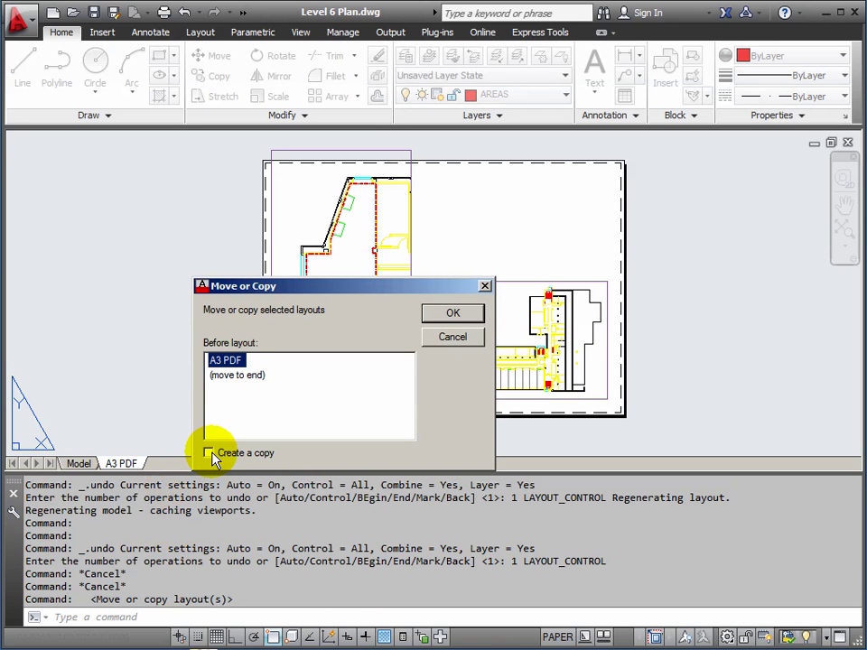
click(210, 454)
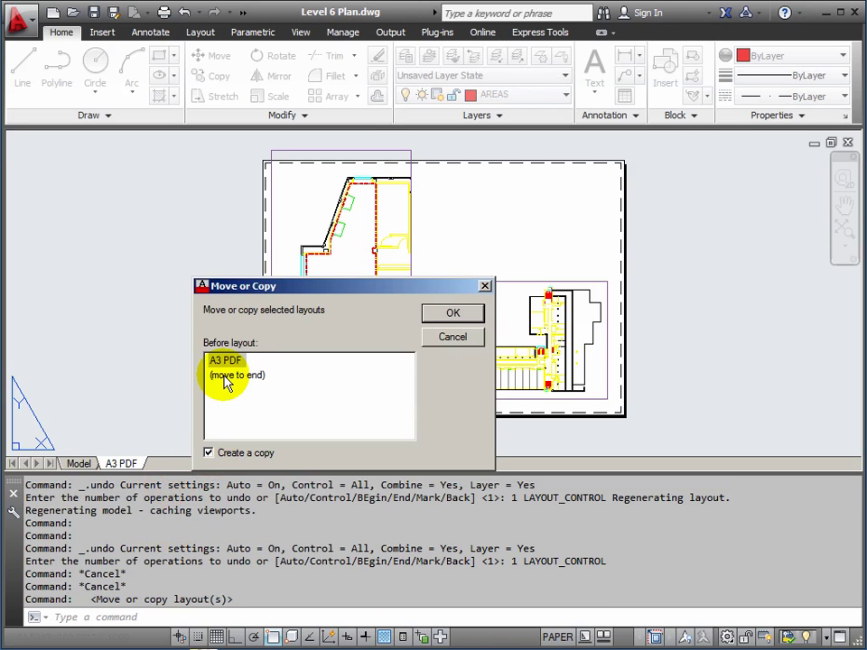
click(228, 374)
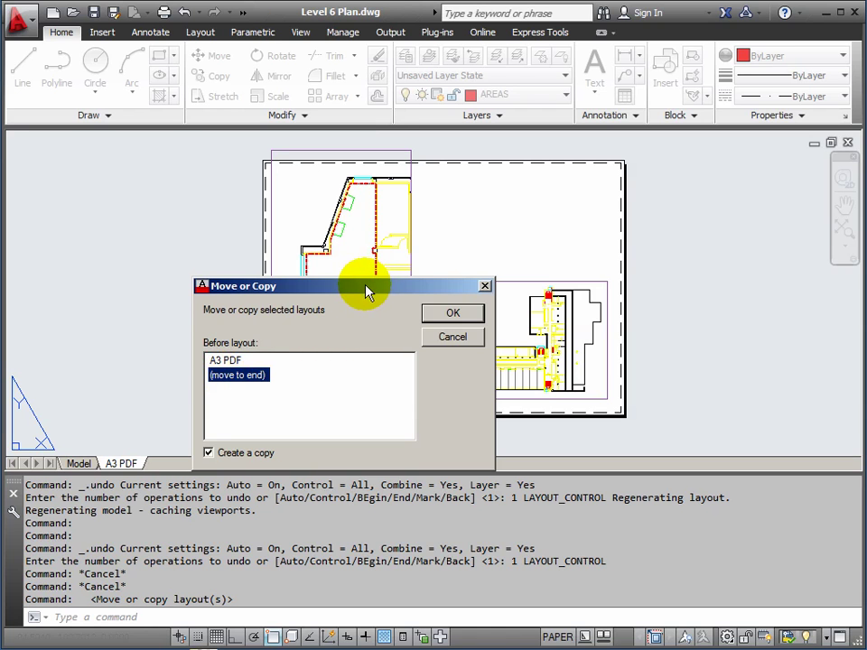
drag(363, 289, 337, 262)
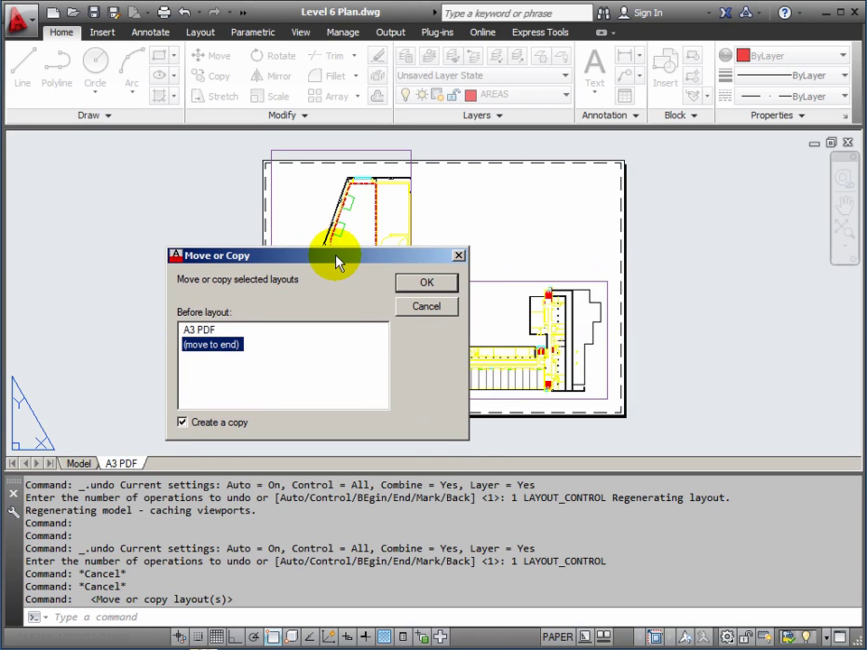
click(426, 285)
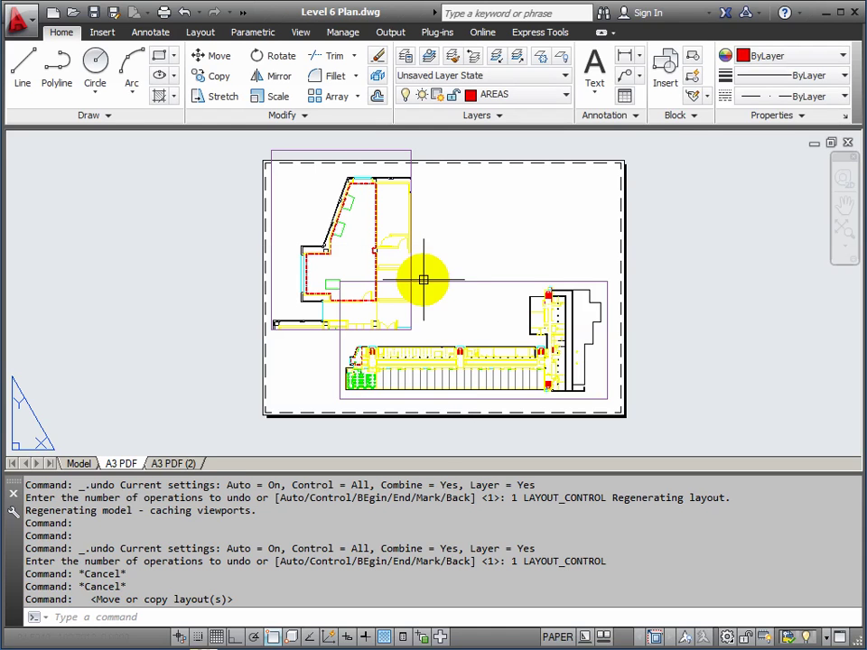
click(175, 464)
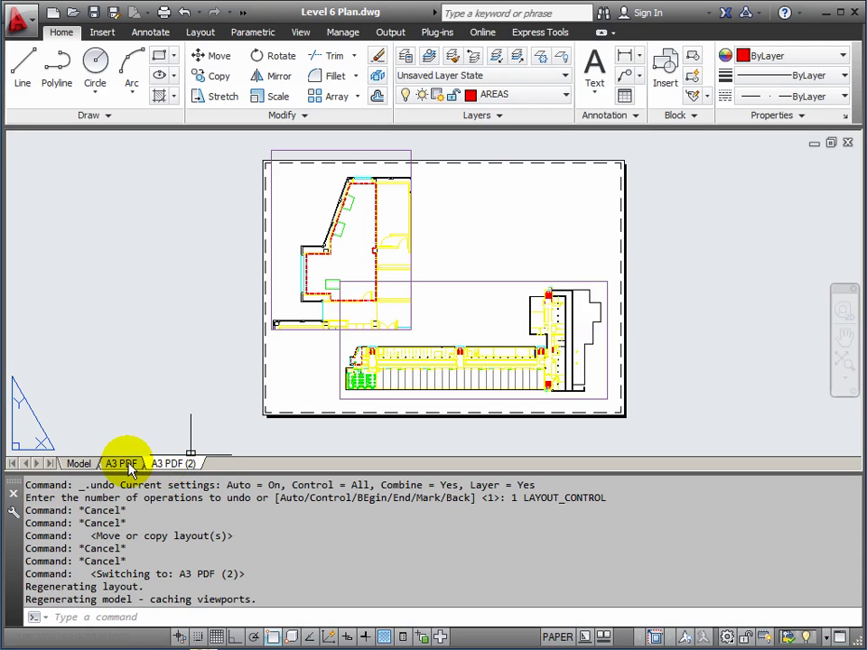
Rename the A3 PDF (2) layout tab to A1 PDF by changing 3 to 1 and removing ' (2)'.
click(122, 463)
click(177, 464)
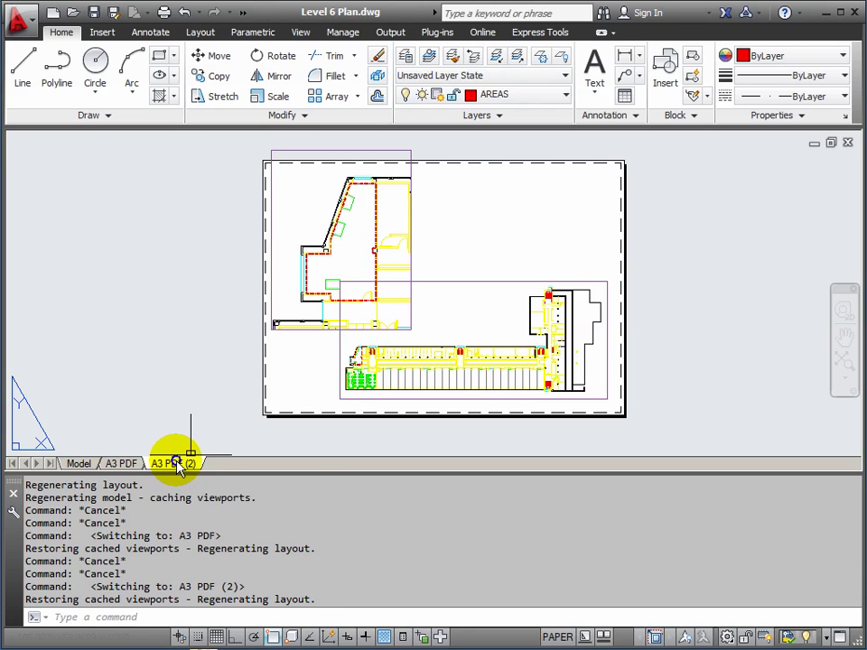
right_click(176, 464)
click(210, 513)
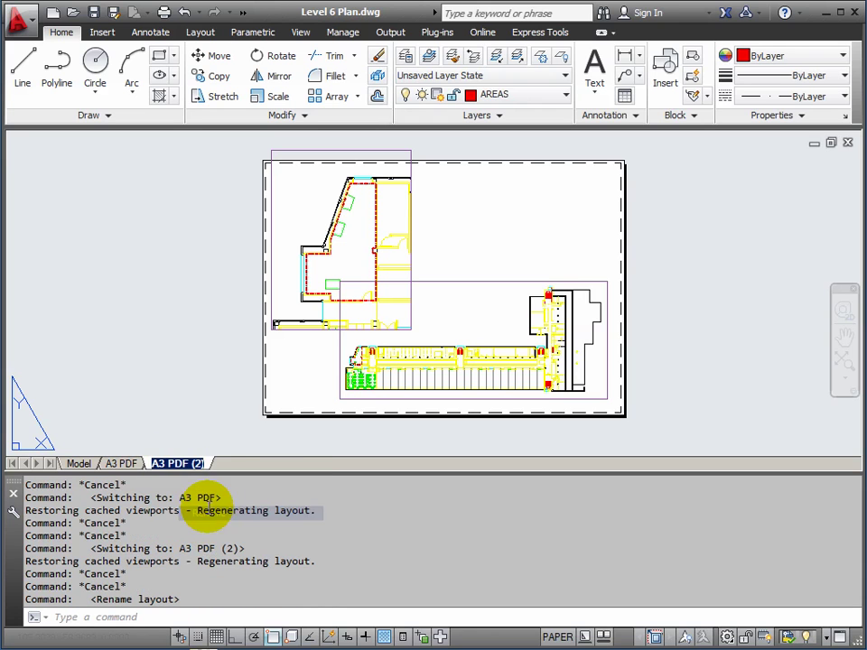
click(158, 462)
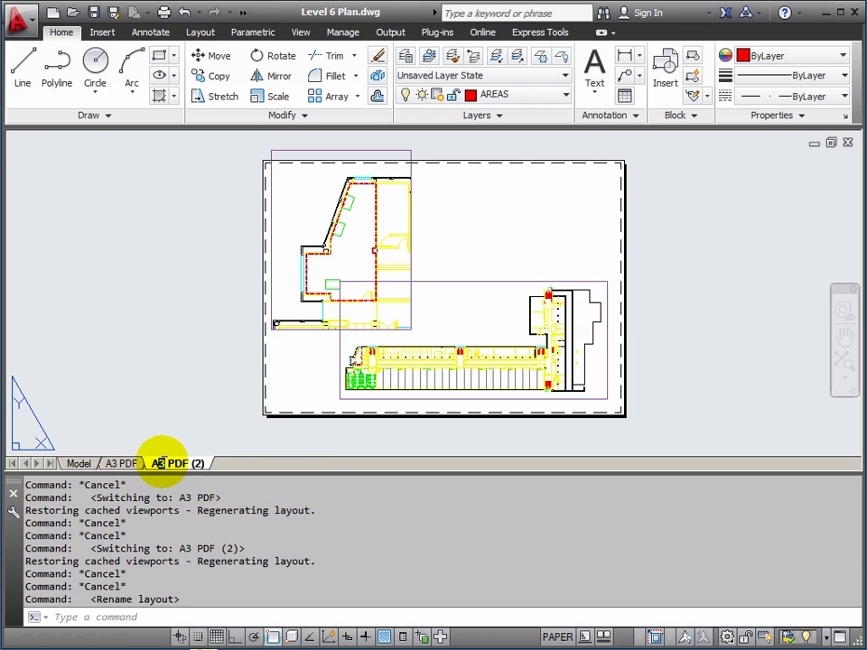
key(Delete)
text(1)
drag(190, 463, 234, 463)
key(Delete)
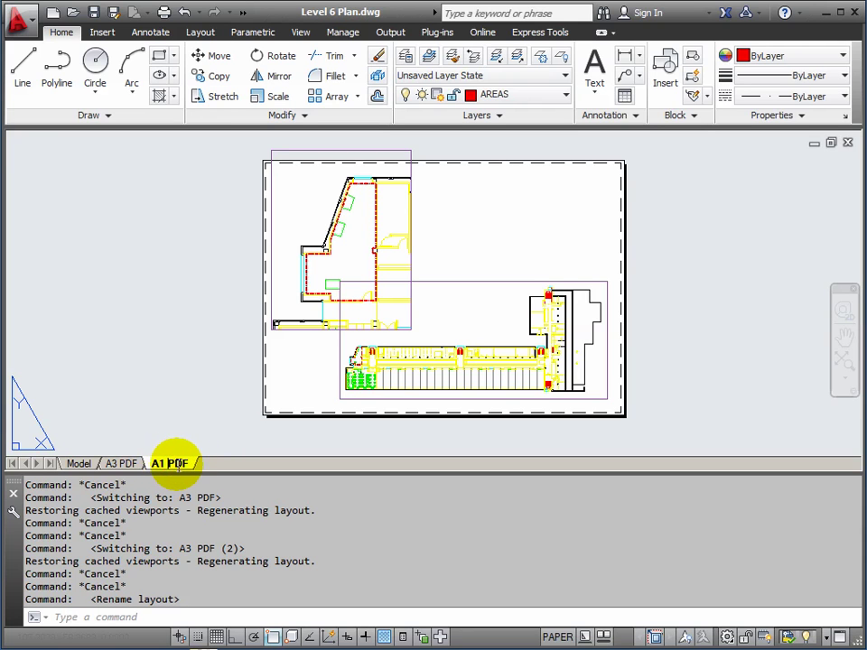
right_click(172, 464)
click(209, 461)
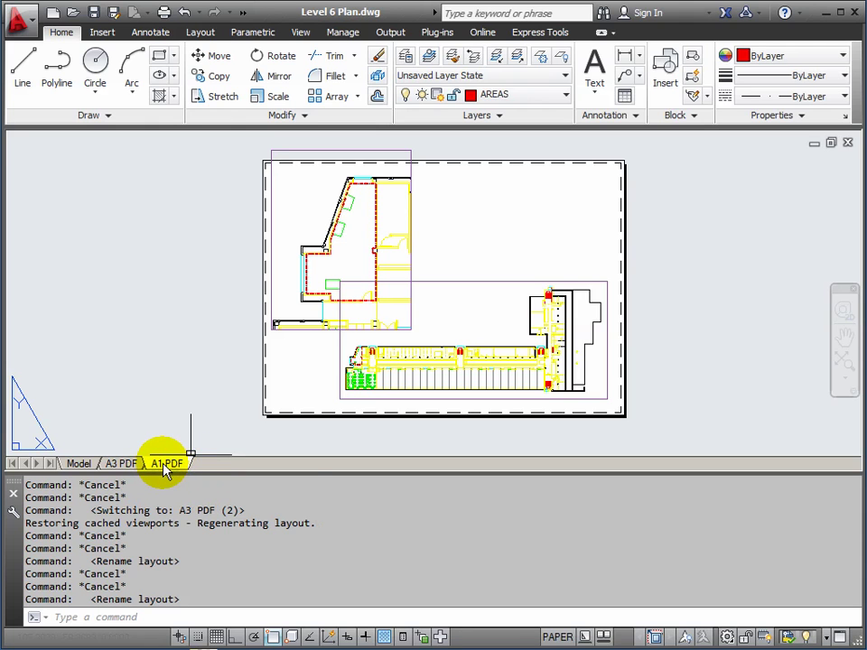
Modify the A1 PDF page setup to A1 paper, 594 × 841 mm landscape, for Adobe PDF output.
right_click(172, 466)
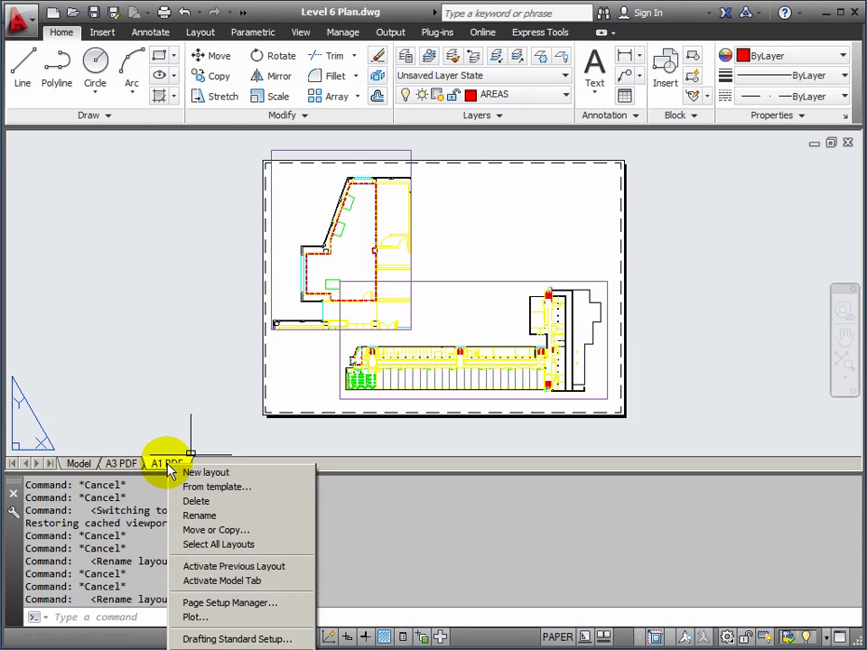
click(226, 605)
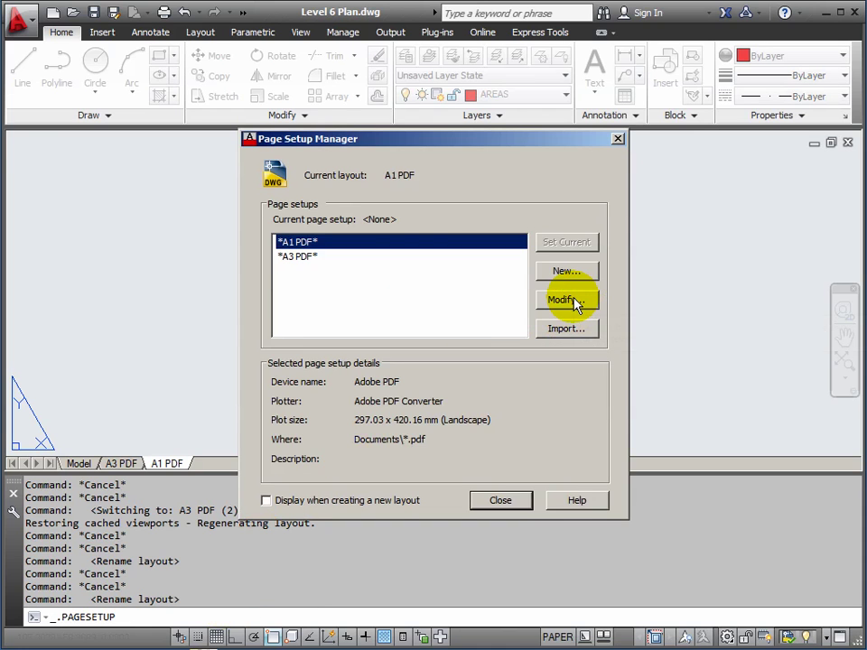
click(575, 302)
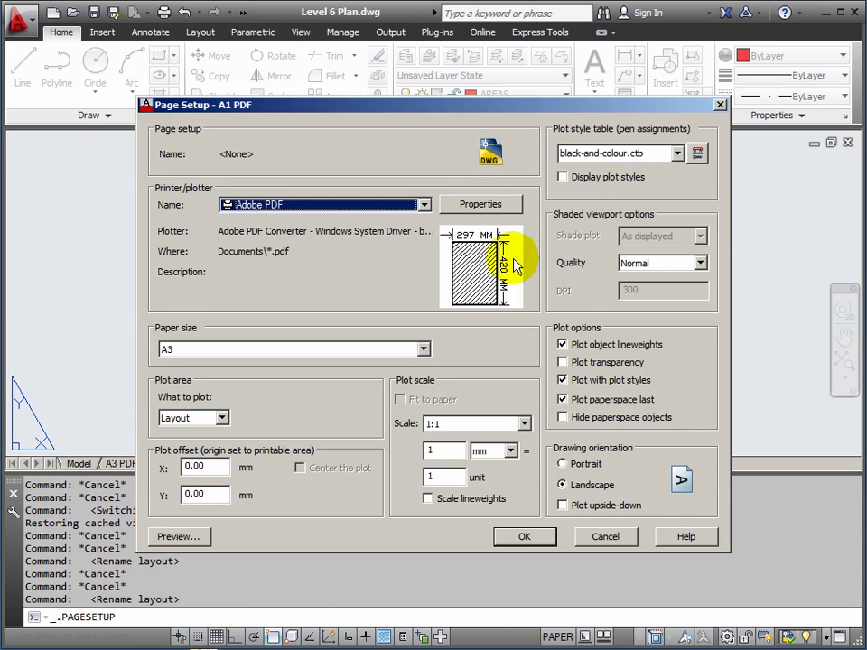
click(422, 350)
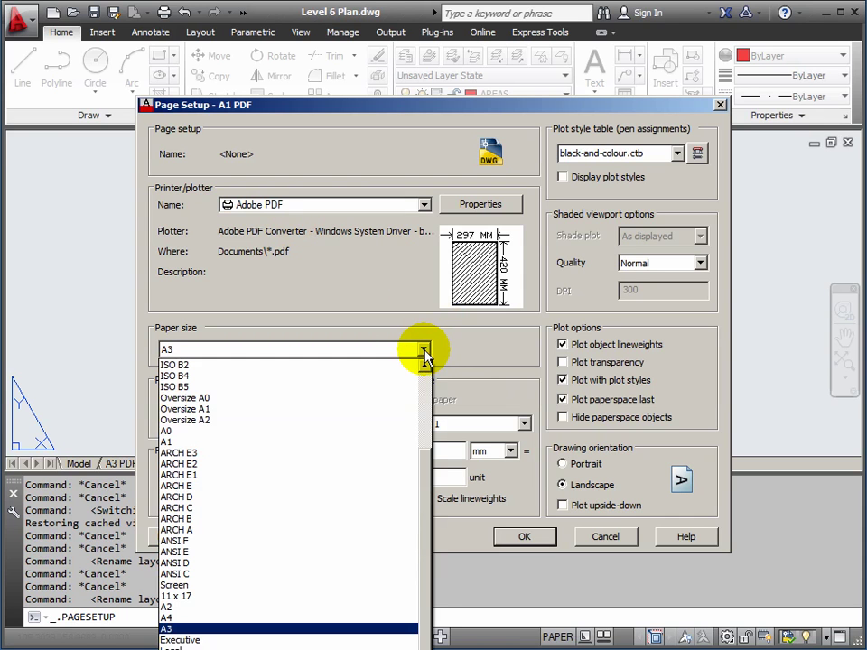
click(175, 443)
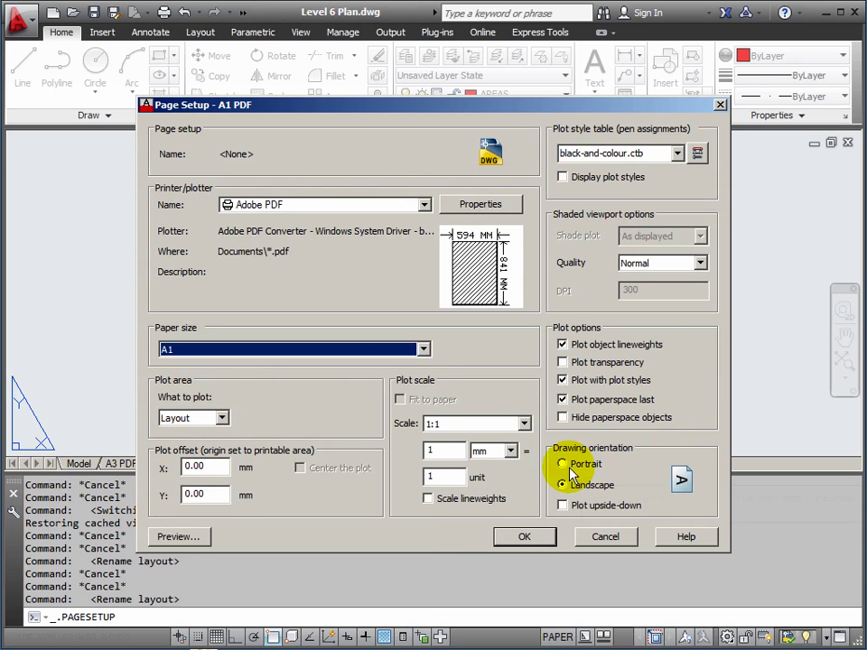
click(529, 538)
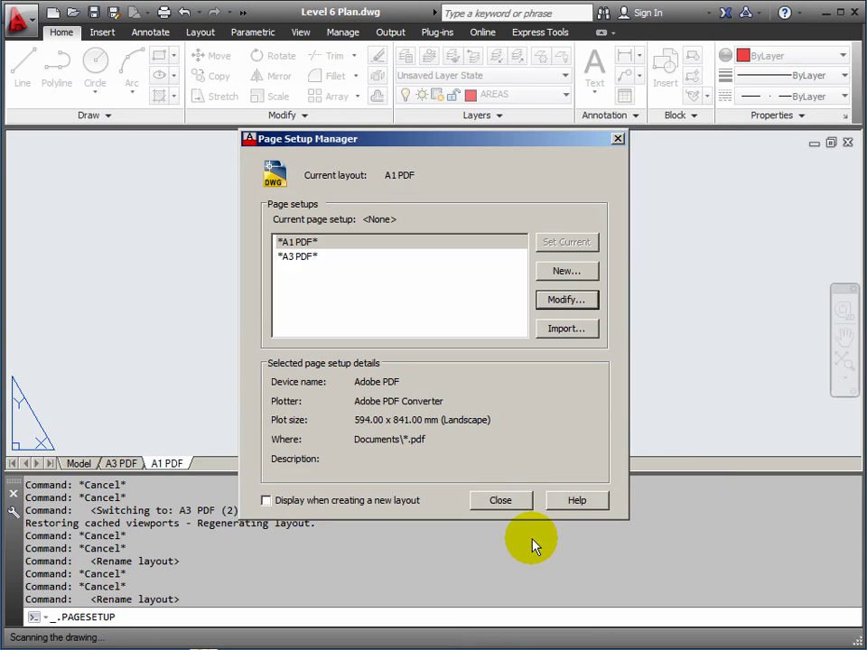
click(501, 501)
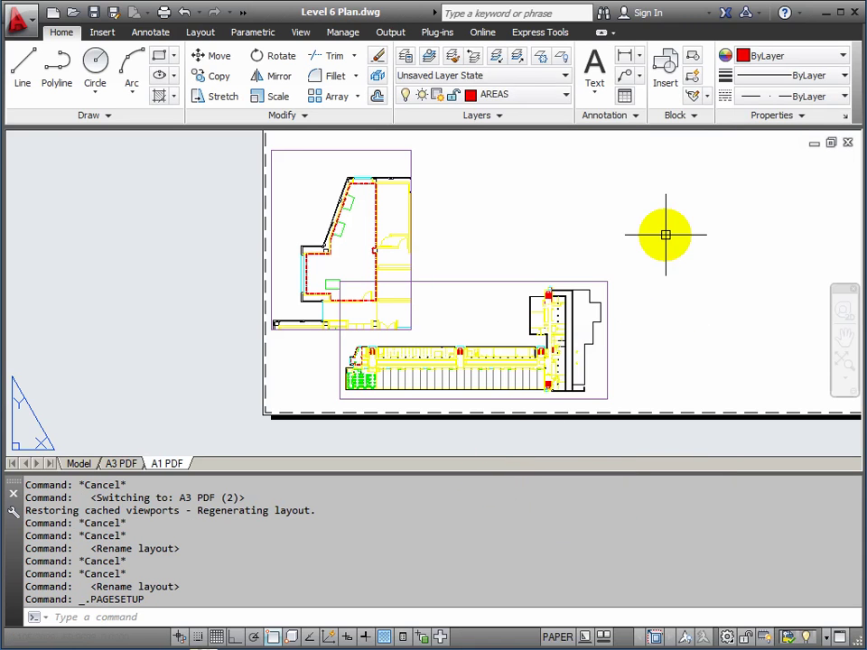
Shrink the command window and Zoom All to show the entire A1 sheet with both viewports.
drag(445, 472, 449, 552)
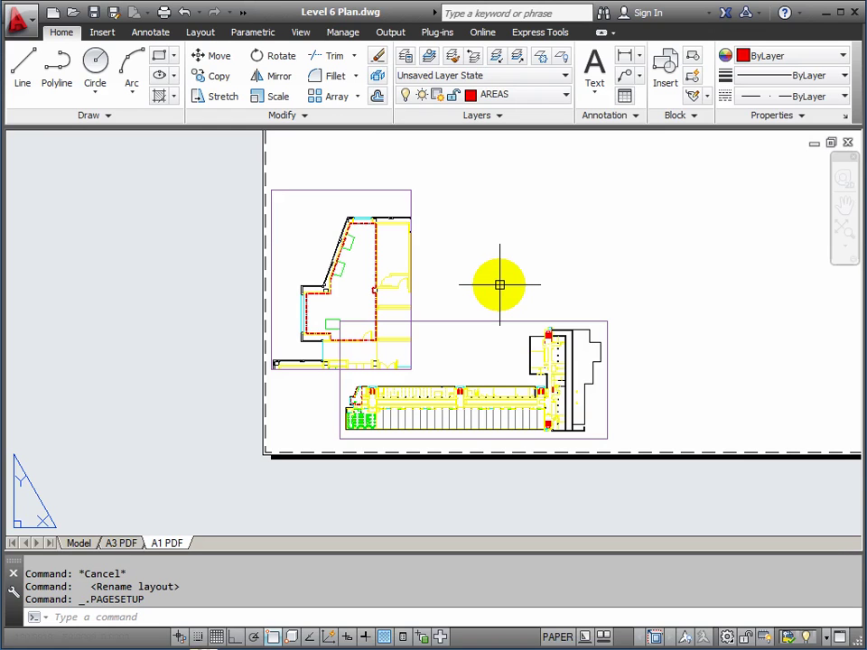
key(Return)
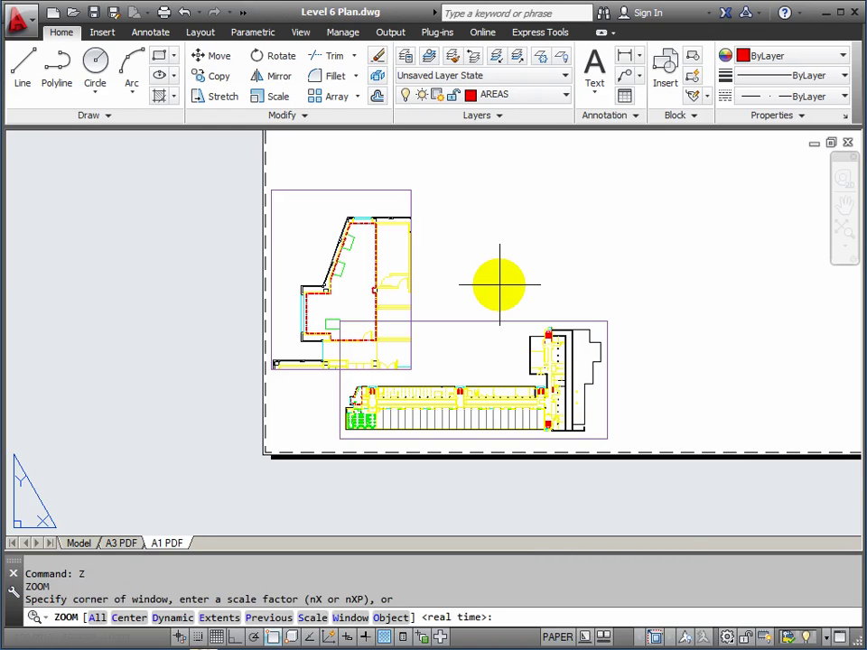
key(Return)
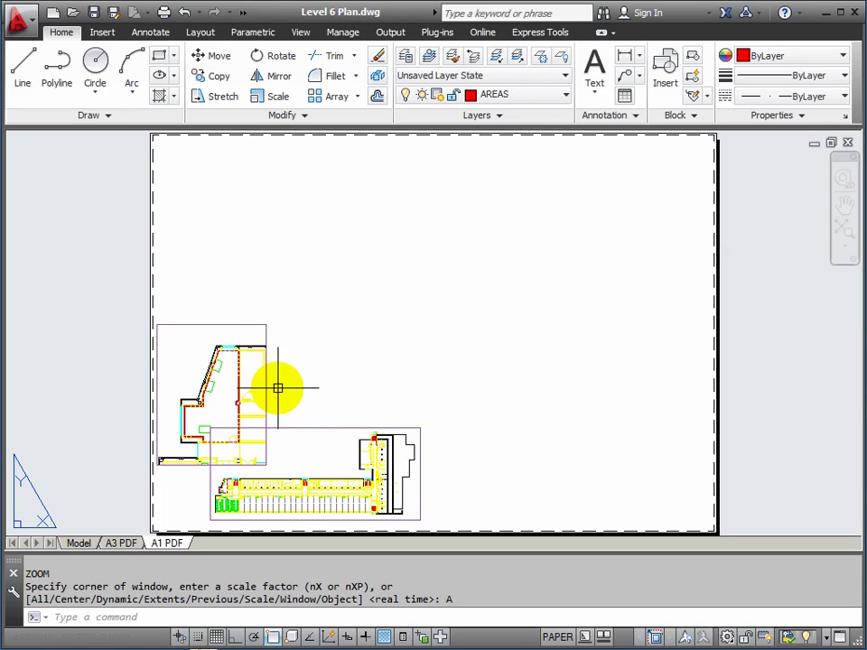
Erase the upper plan viewport and stretch the lower one's corners to the A1 sheet margins.
click(266, 324)
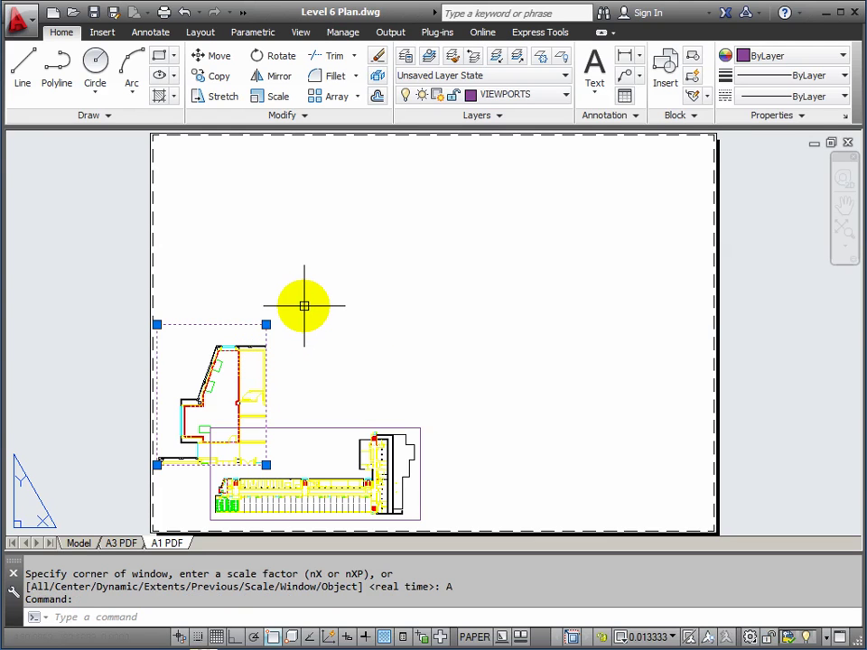
key(Delete)
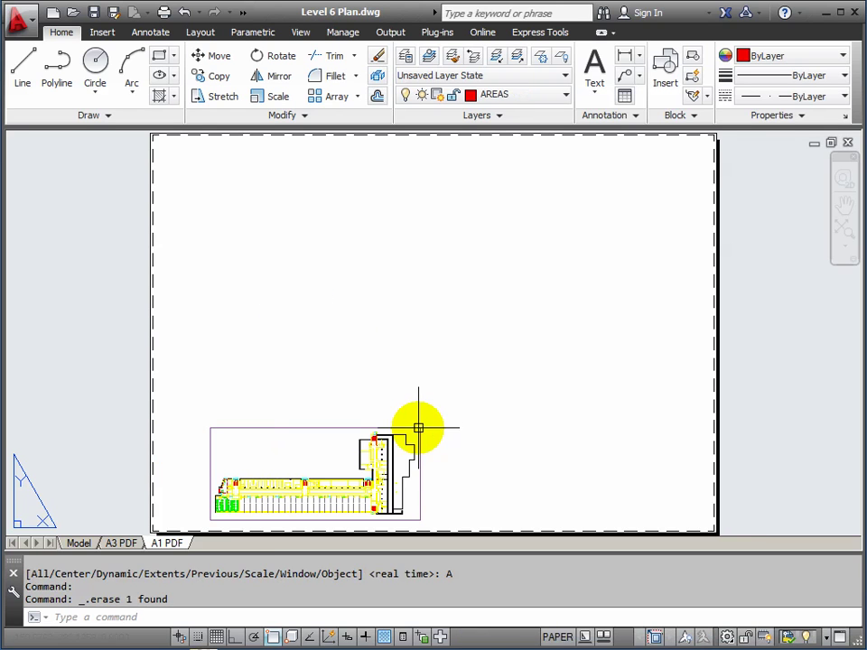
click(418, 427)
click(420, 427)
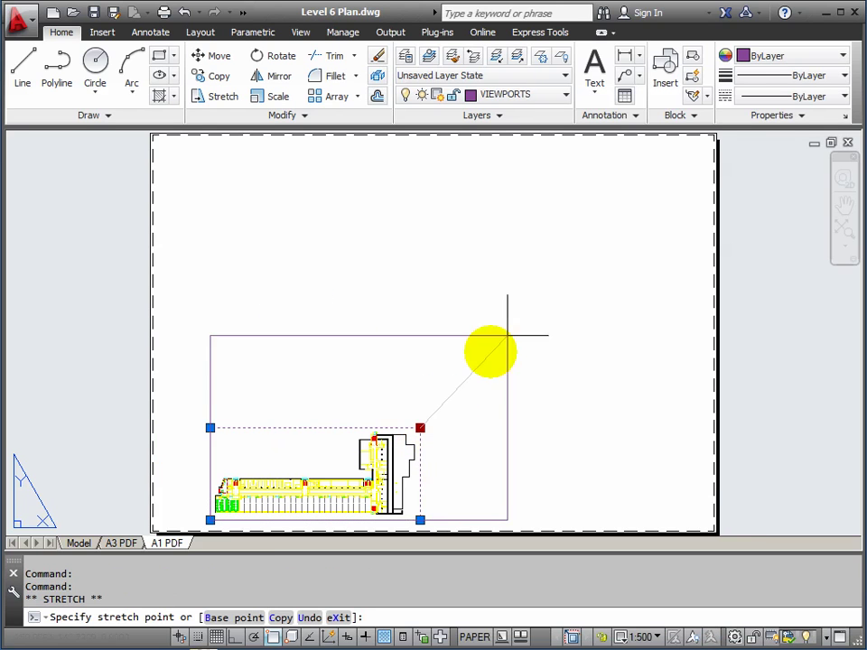
click(703, 169)
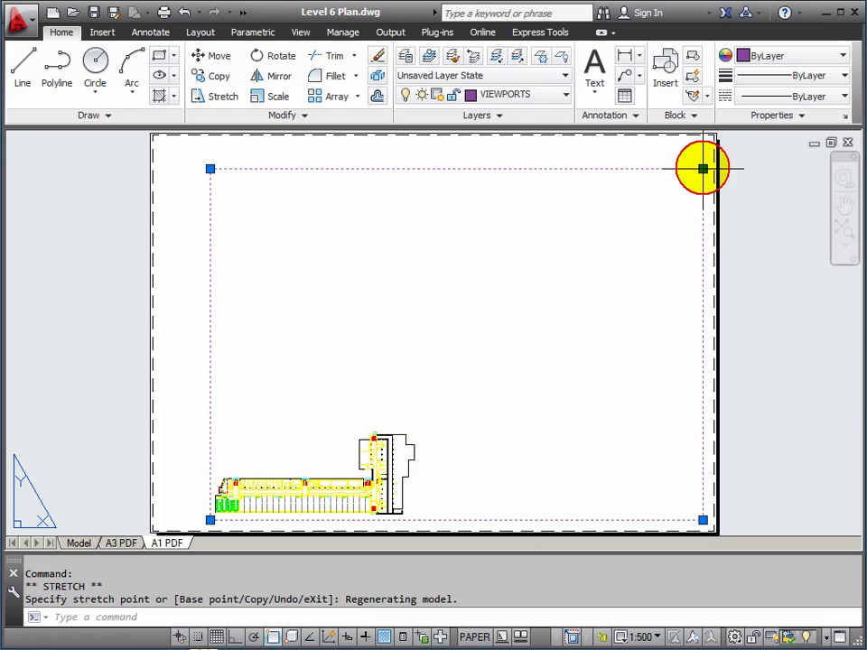
click(209, 521)
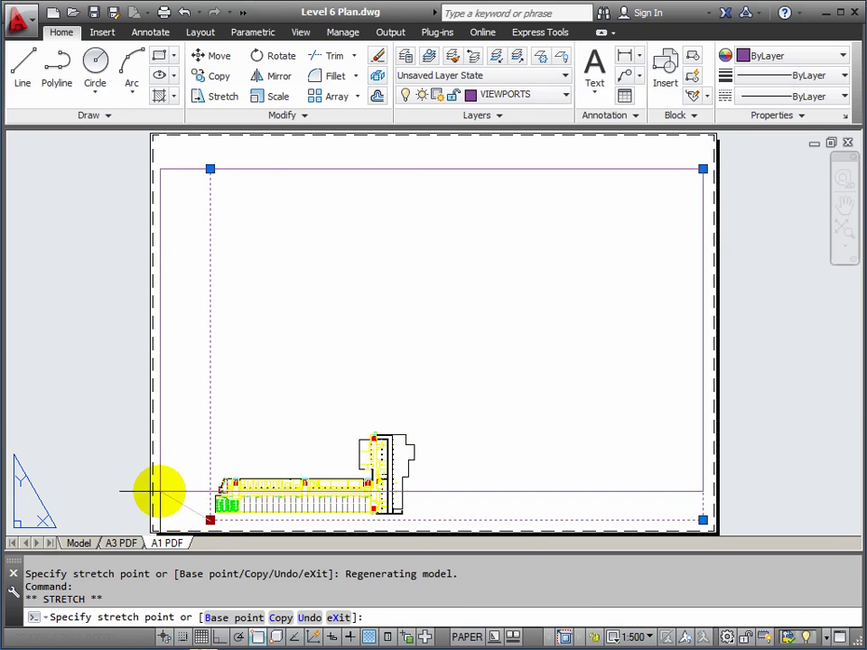
click(161, 496)
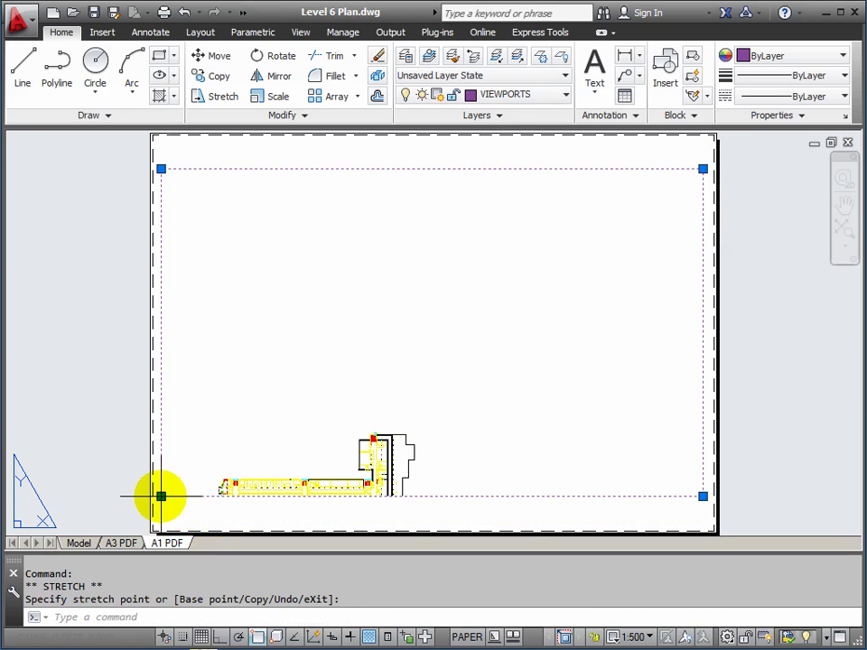
Inside the viewport, zoom the Level 6 plan to 1/200XP and pan it into frame.
double_click(411, 345)
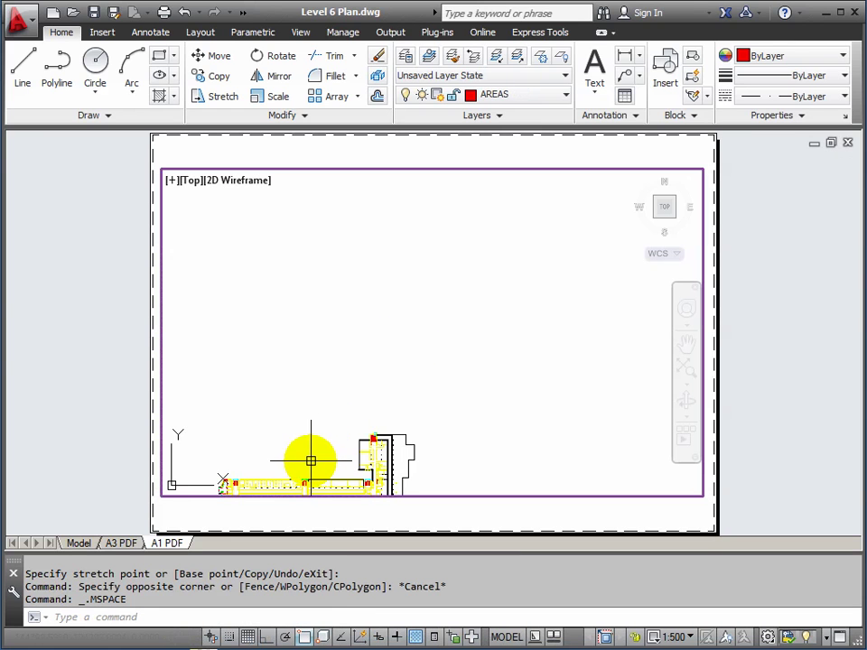
mouse_move(311, 463)
middle_down()
mouse_move(371, 381)
mouse_move(442, 310)
middle_up()
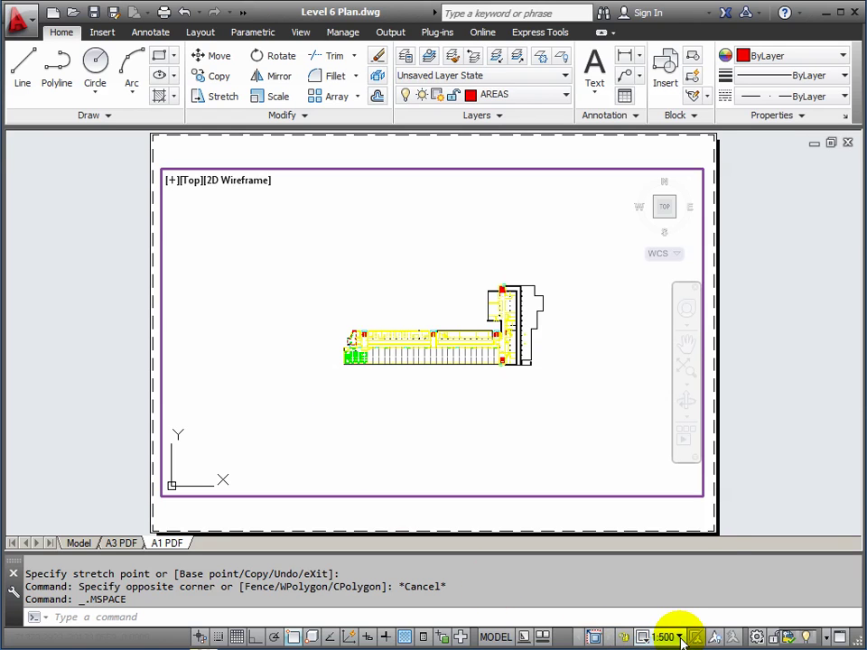
click(680, 637)
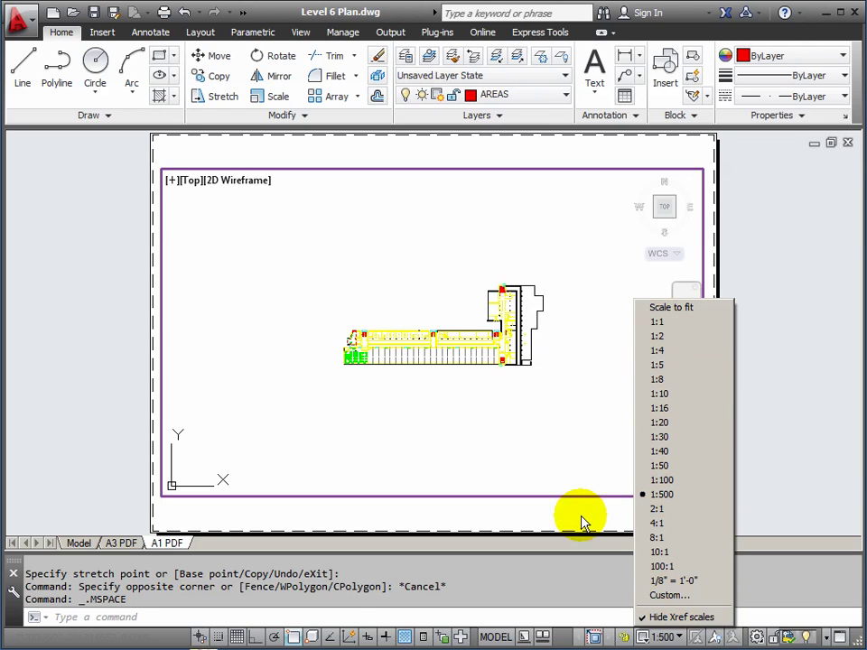
click(506, 445)
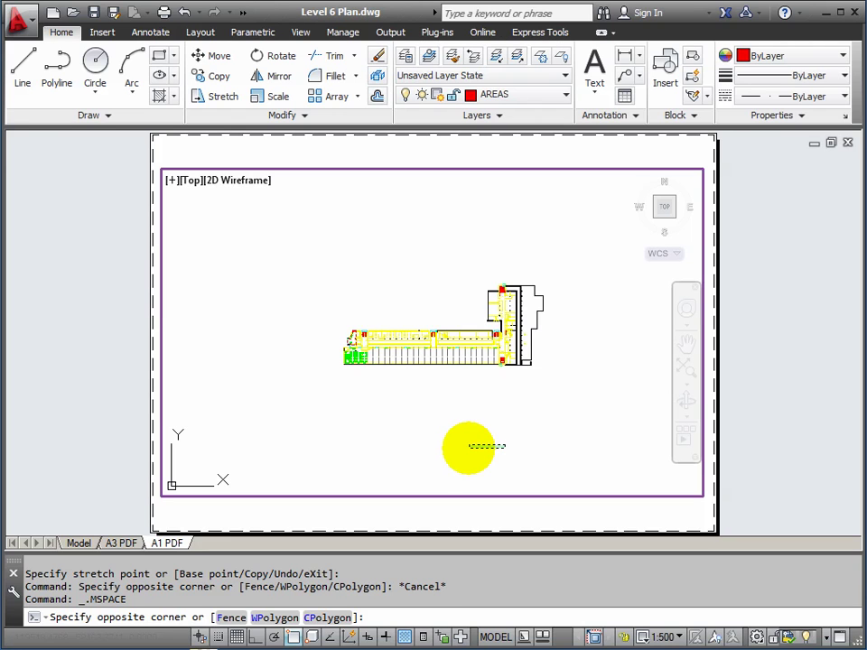
key(Escape)
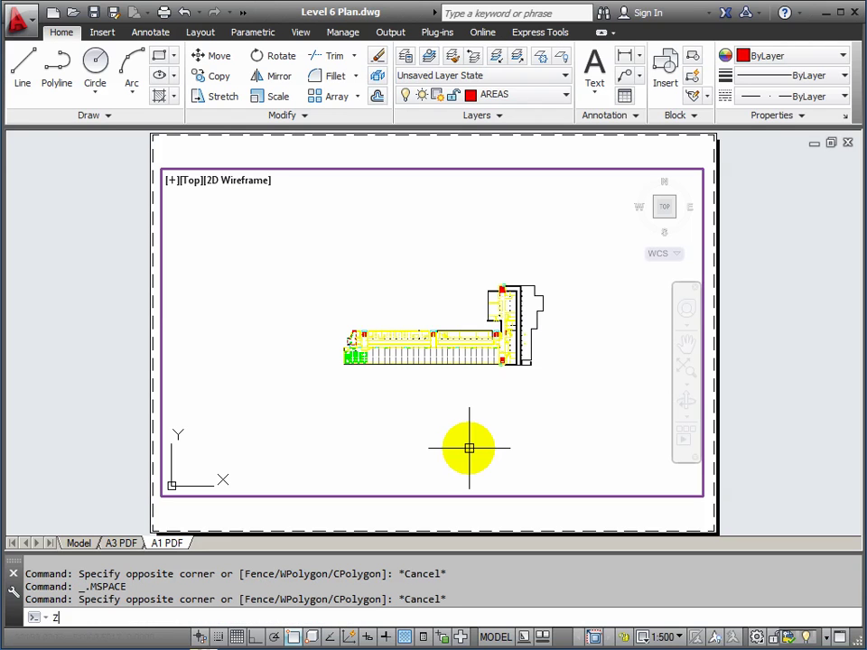
key(Return)
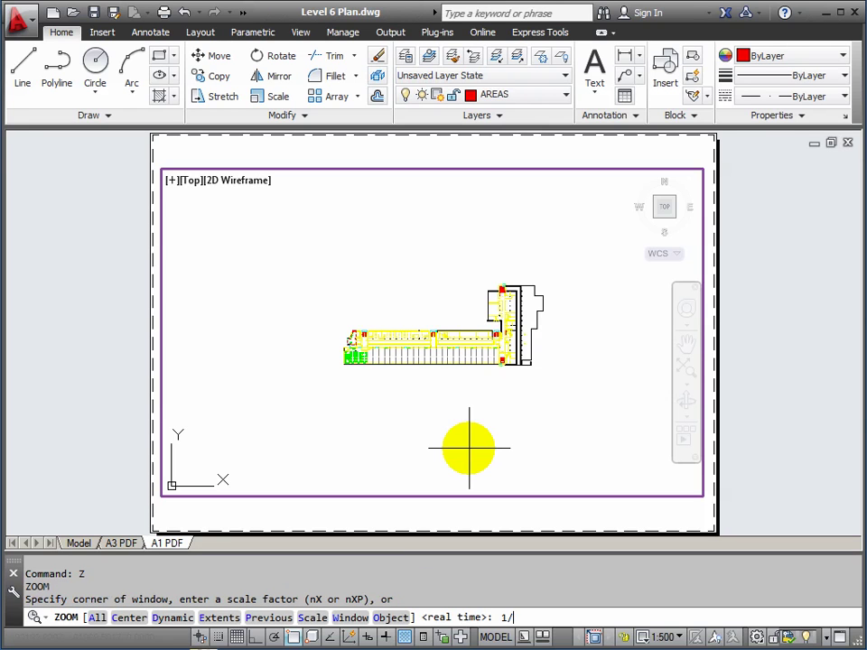
text(1/200XP)
key(Return)
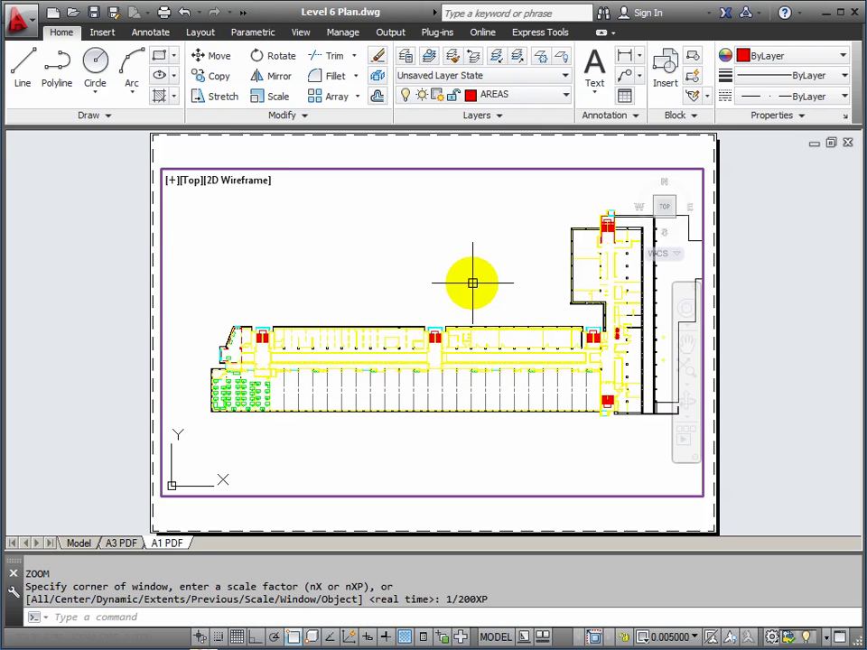
middle_drag(472, 281, 445, 304)
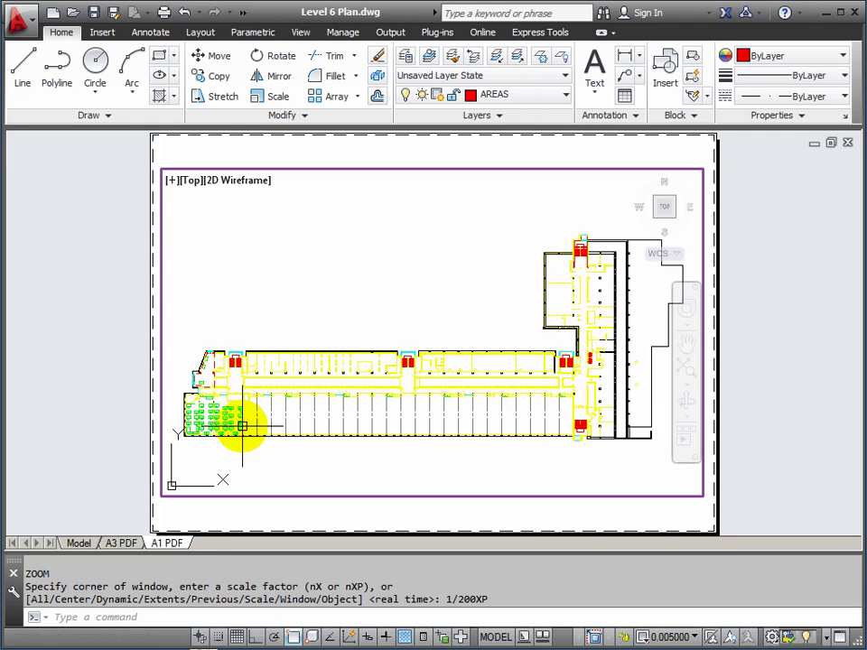
Exit the viewport to paper space, leaving the 1:200 plan framed on the A1 sheet.
double_click(112, 378)
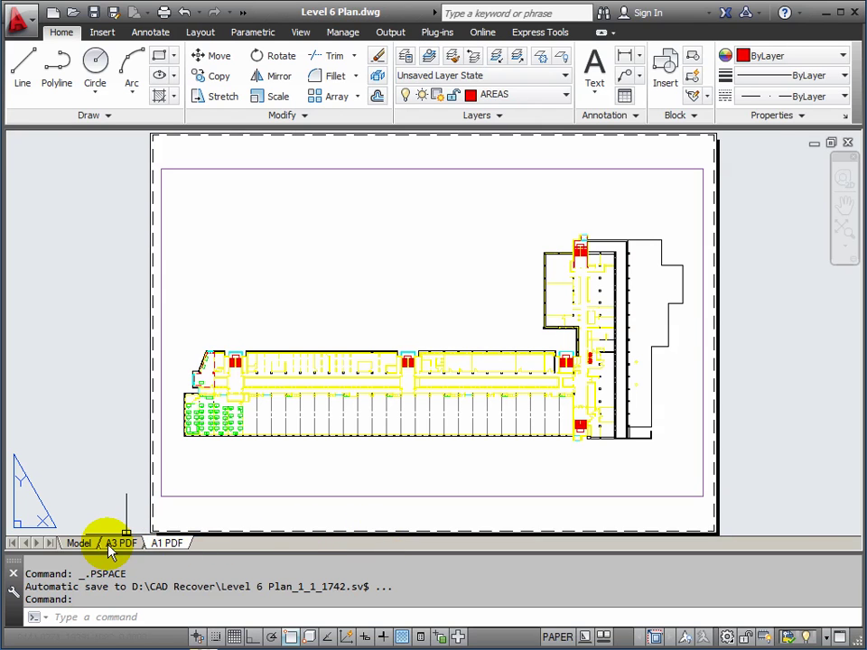
mouse_move(120, 549)
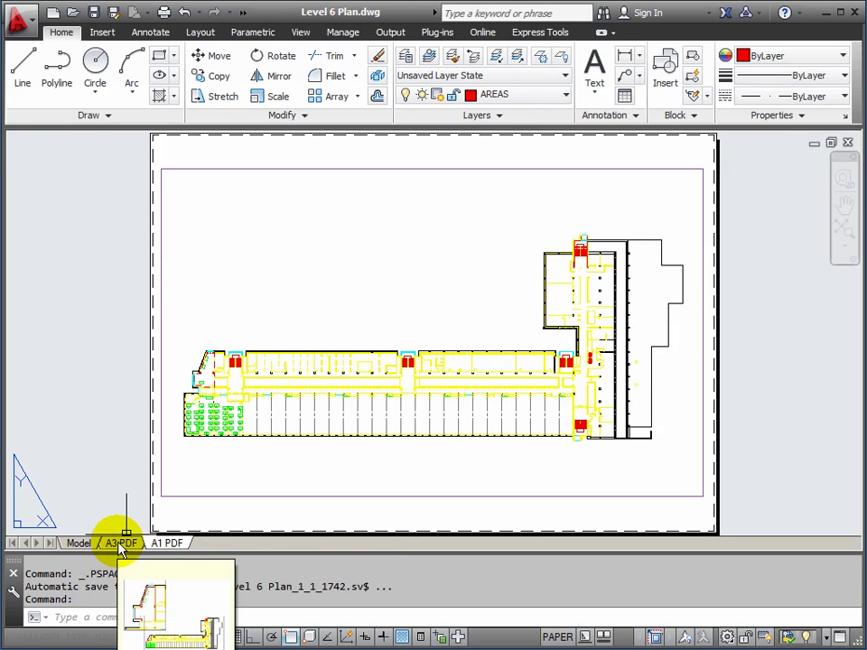
Switch to the A3 PDF layout and adjust the sheet view.
click(120, 546)
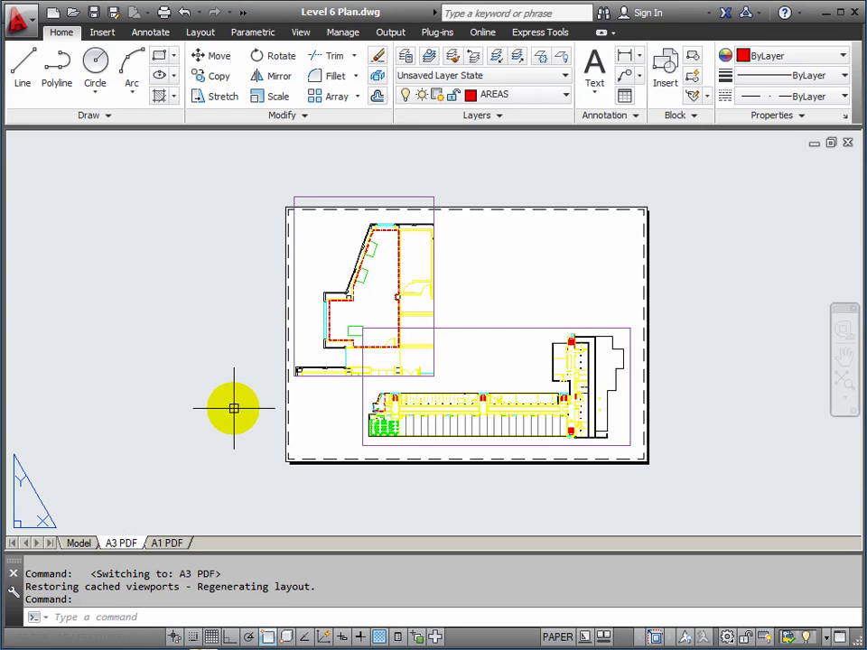
middle_drag(277, 383, 267, 378)
scroll(272, 372, up, 3)
scroll(271, 372, down, 3)
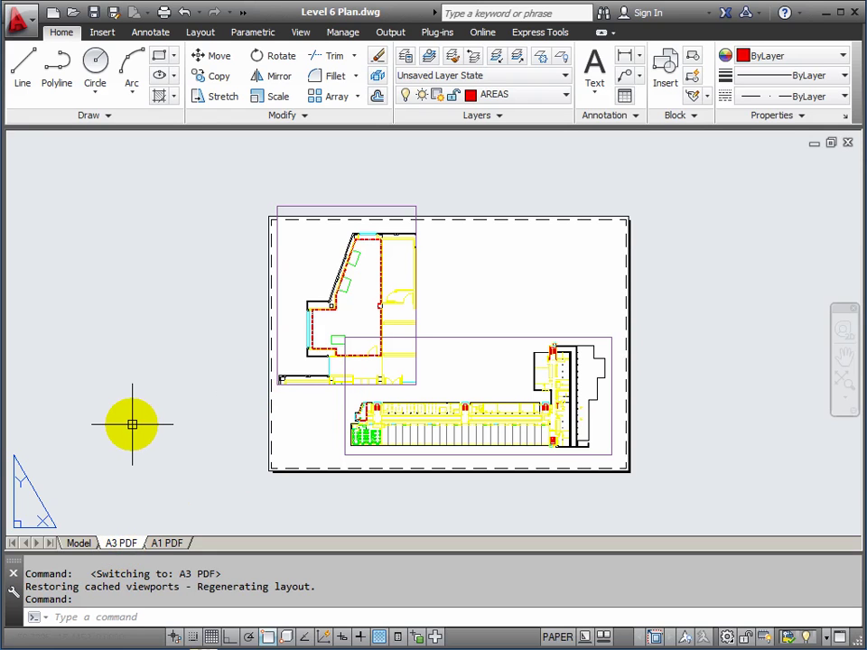
Create a new text style named DIMS via the ST command.
text(ST)
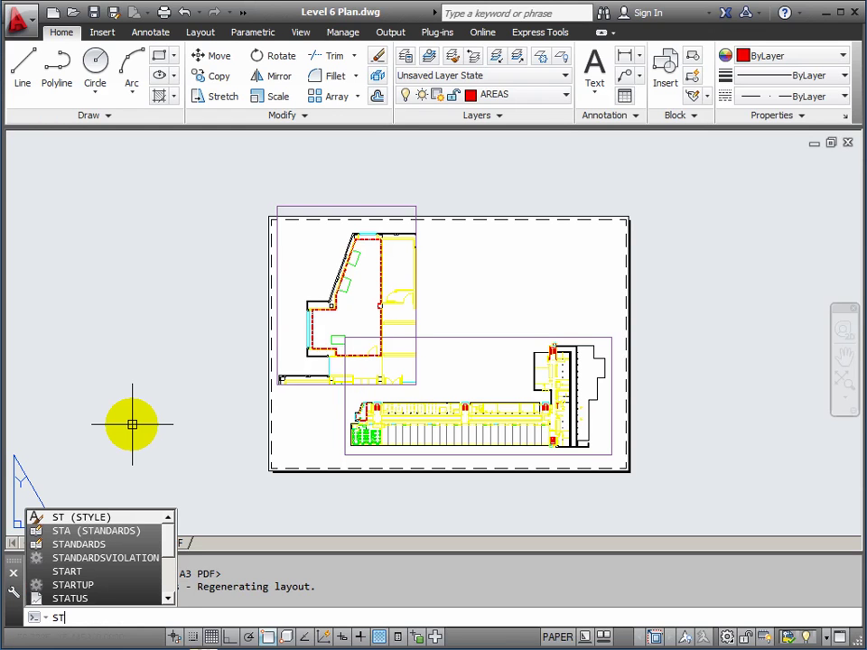
key(Return)
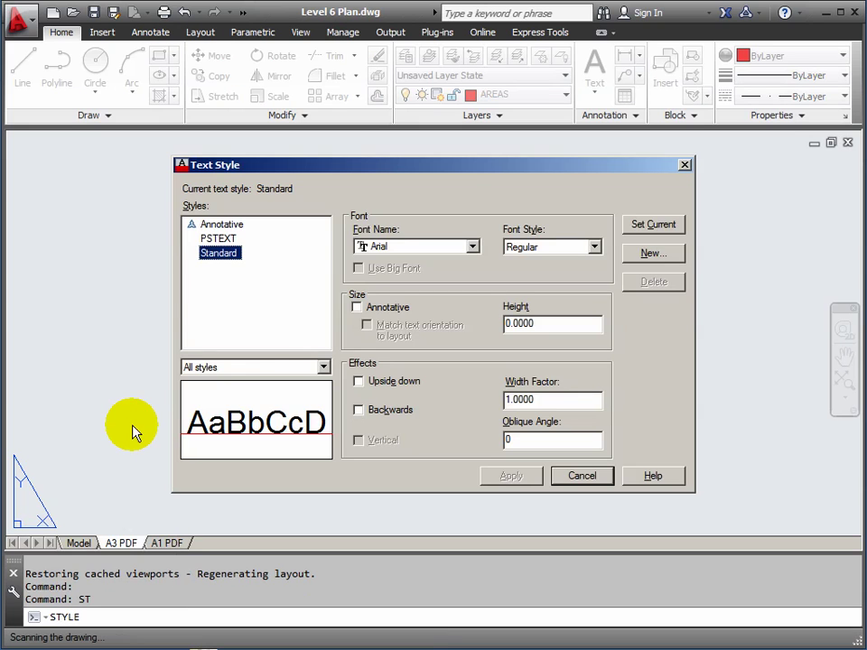
click(652, 257)
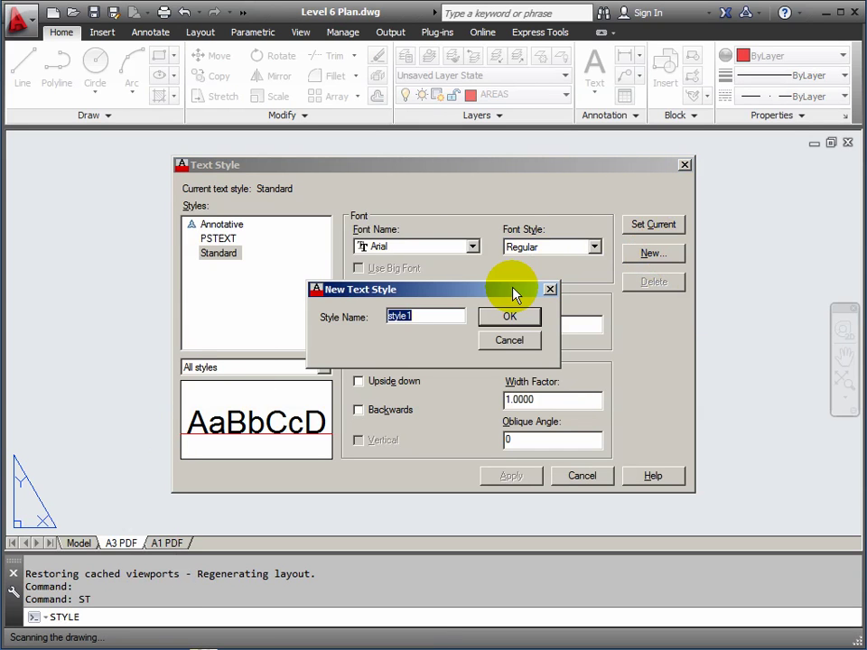
text(DIMS)
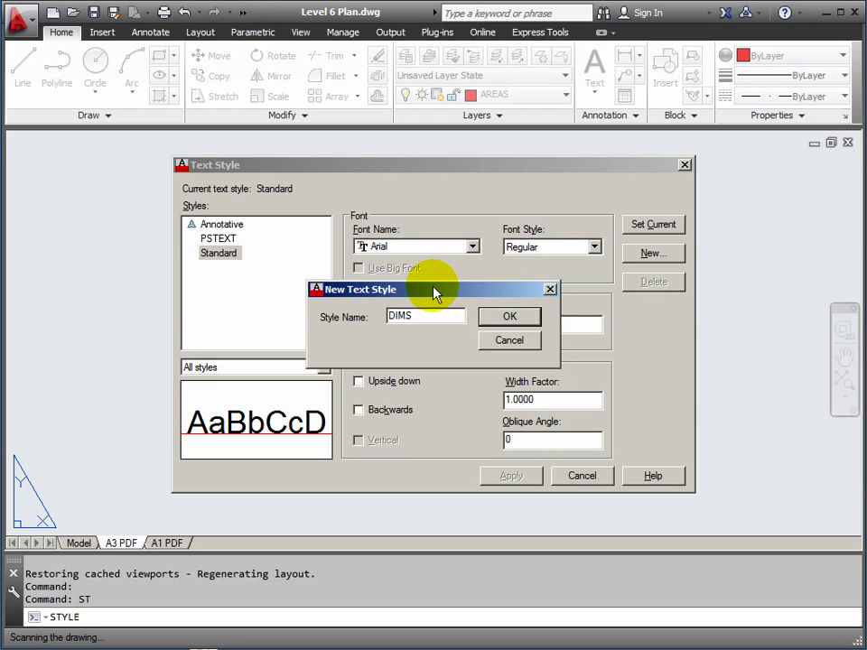
click(517, 321)
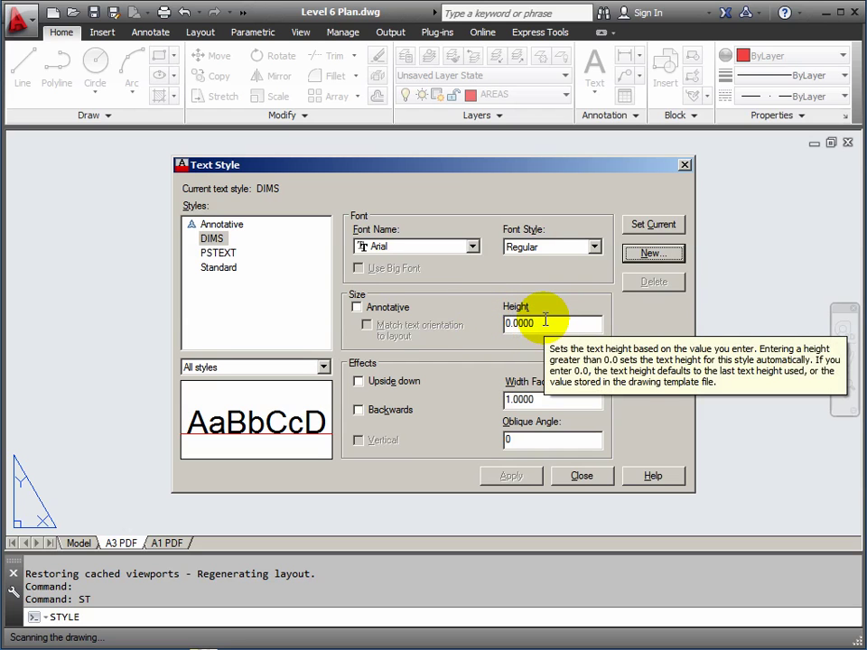
Set DIMS's width factor back to 1 after trying 0.8, make it current, and close the dialog.
click(537, 400)
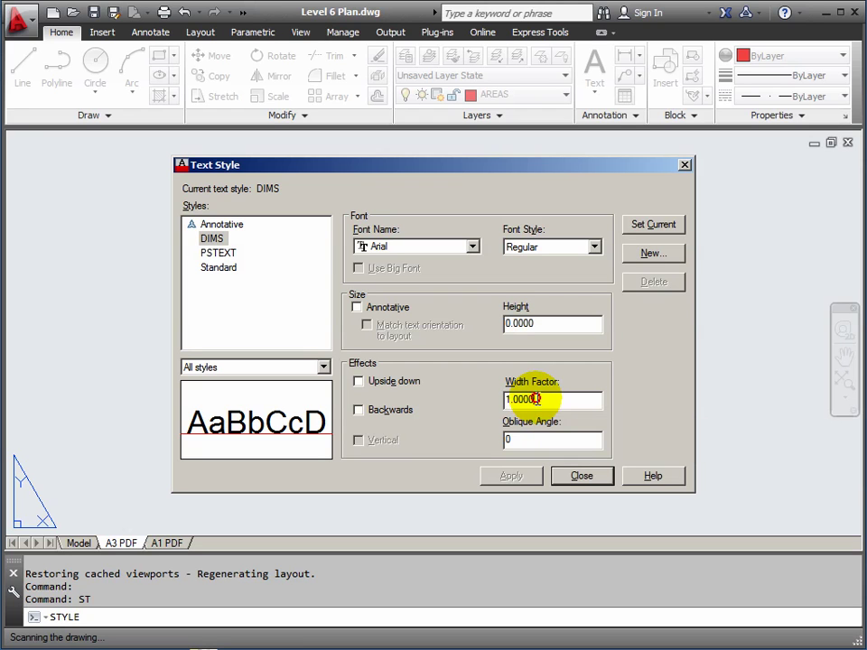
drag(537, 400, 475, 401)
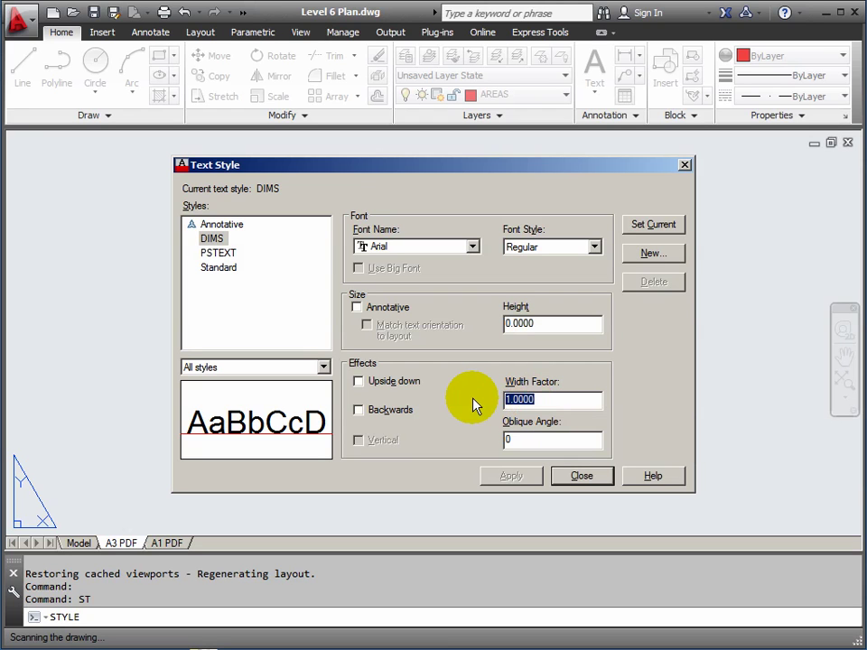
text(.8)
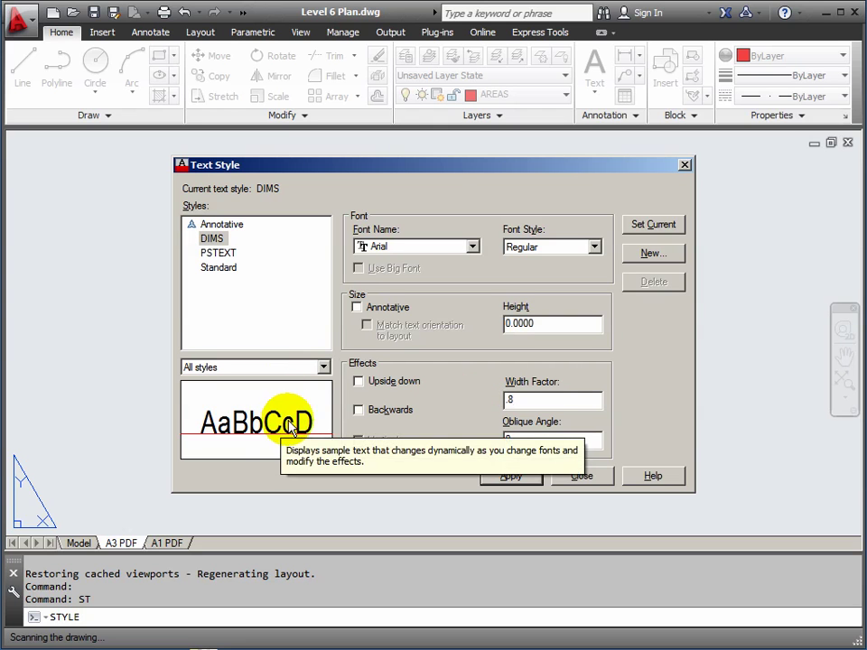
double_click(512, 399)
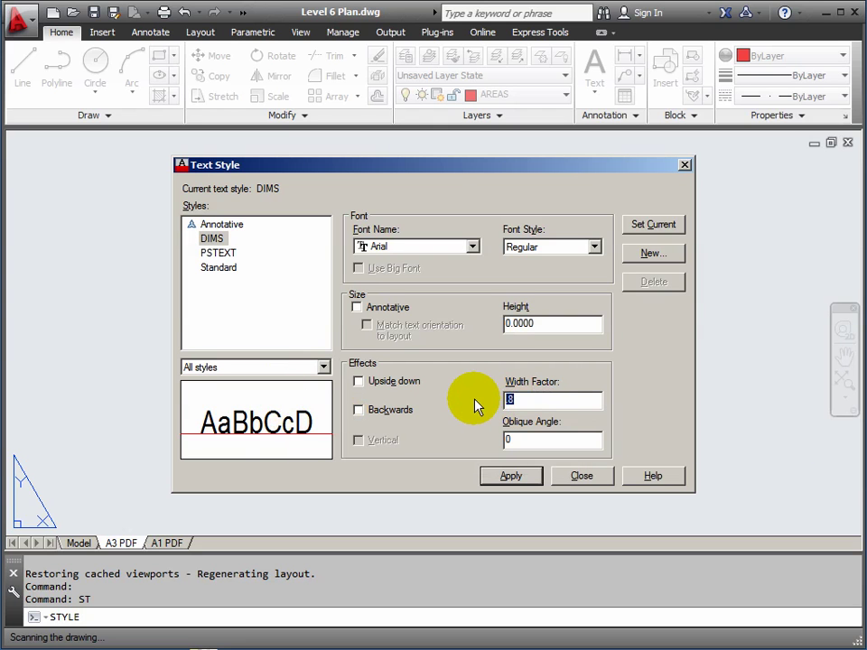
text(1)
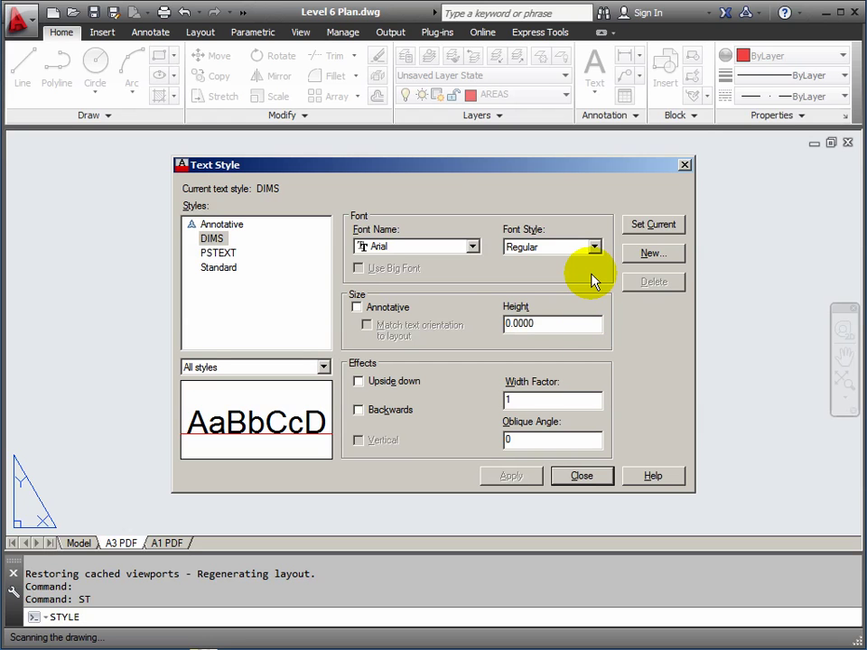
click(651, 226)
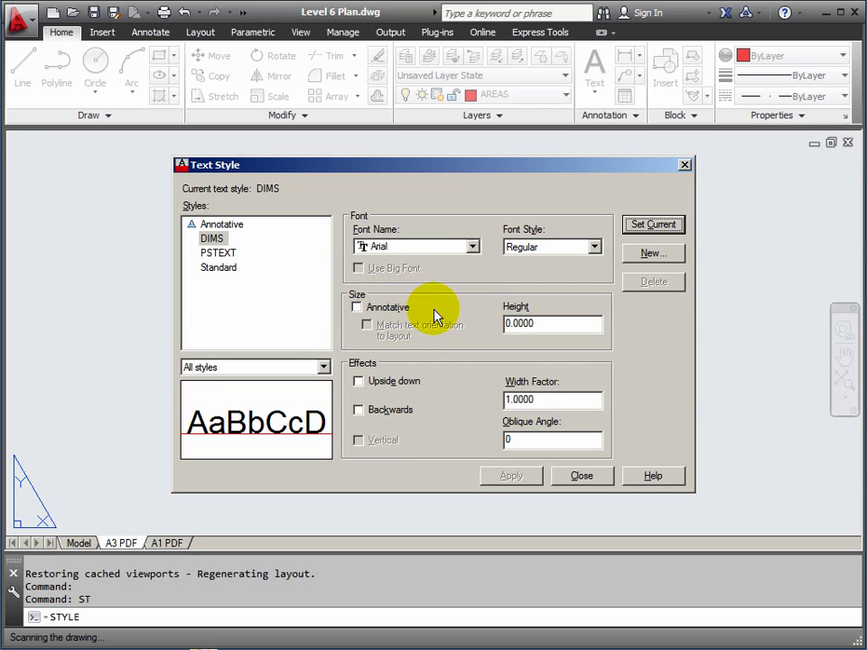
click(583, 479)
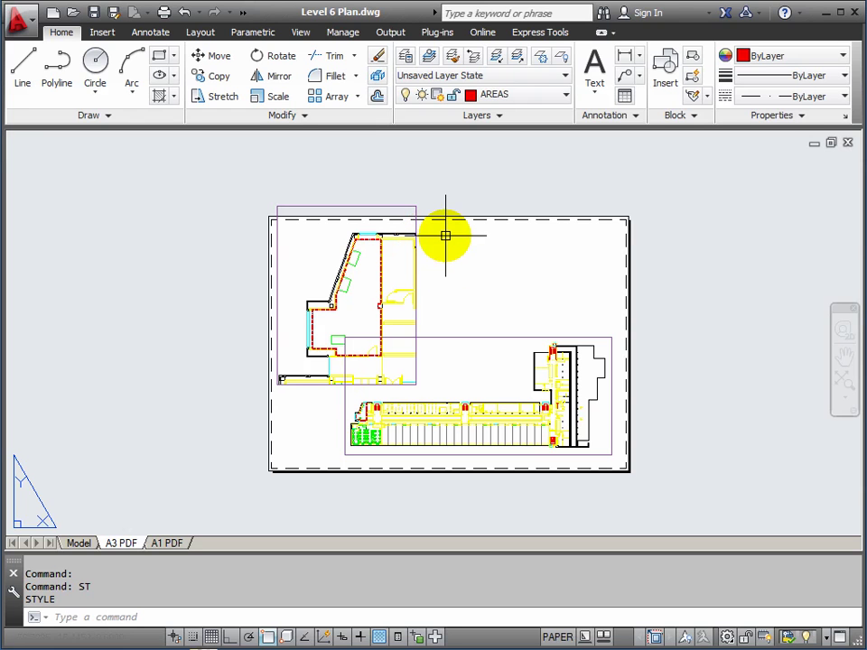
Create a new layer named TITLES in the Layer Properties Manager.
click(406, 58)
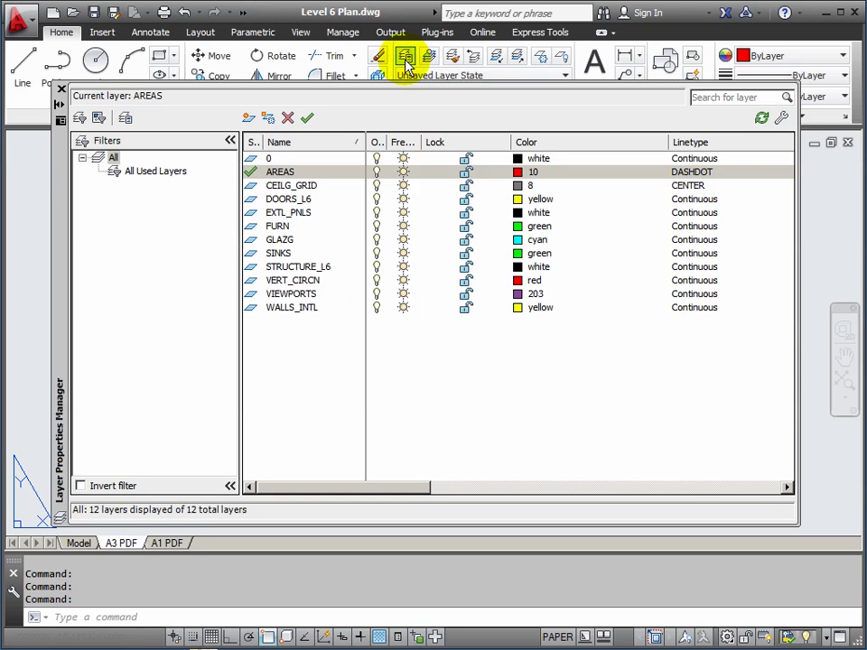
click(247, 120)
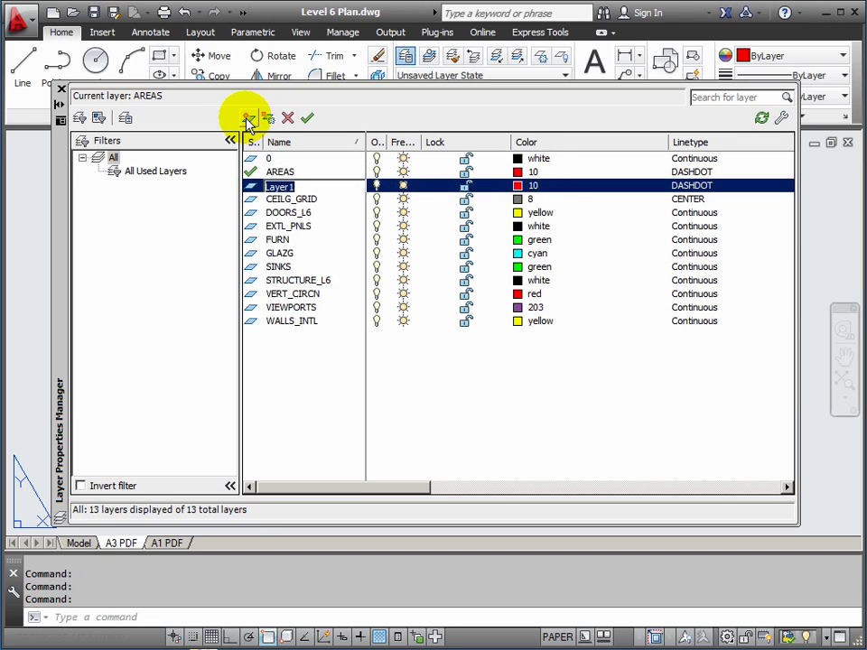
text(TITLES)
Set the TITLES layer colour to white (index 7).
click(520, 187)
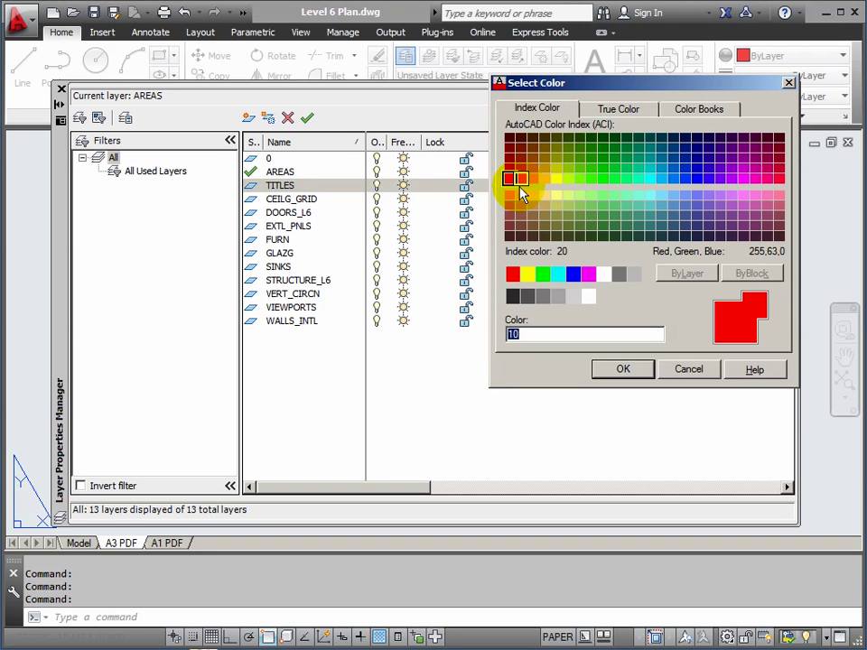
click(603, 275)
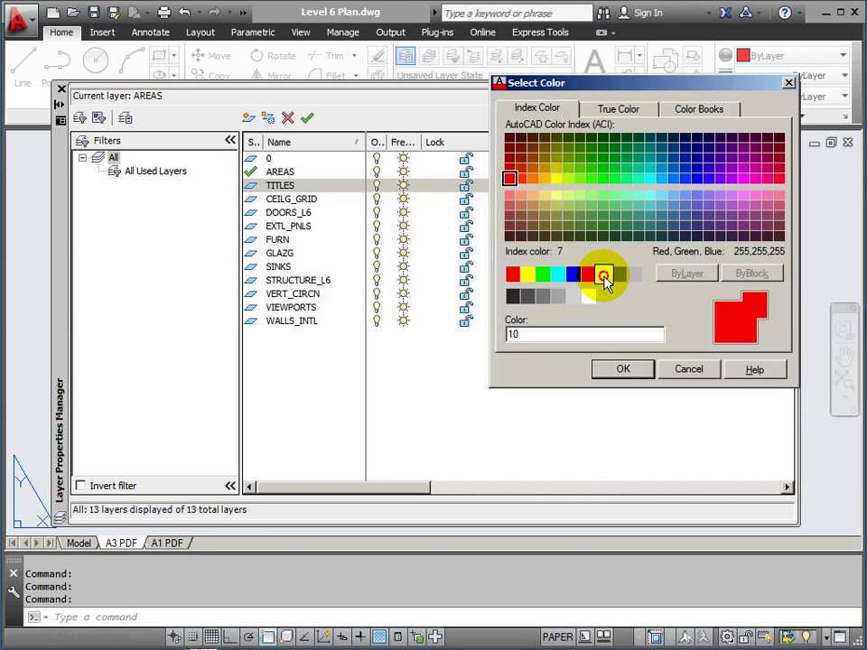
click(623, 373)
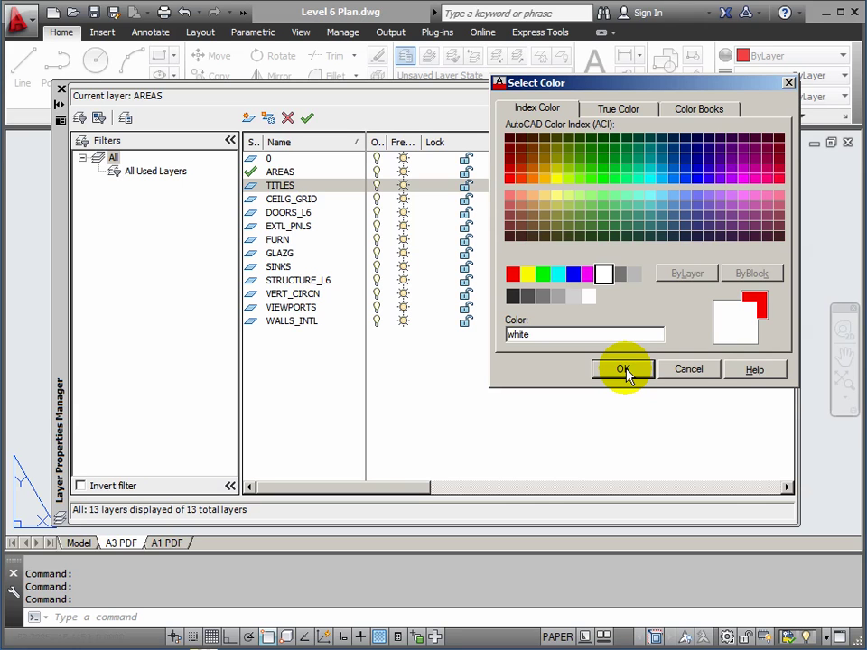
click(628, 375)
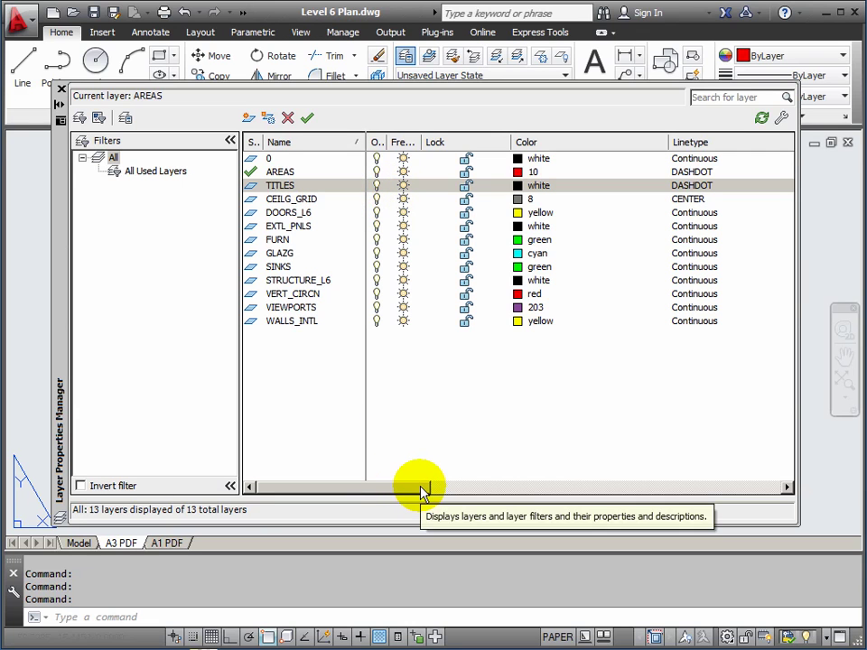
Give the TITLES layer a Continuous linetype instead of DASHDOT.
click(692, 187)
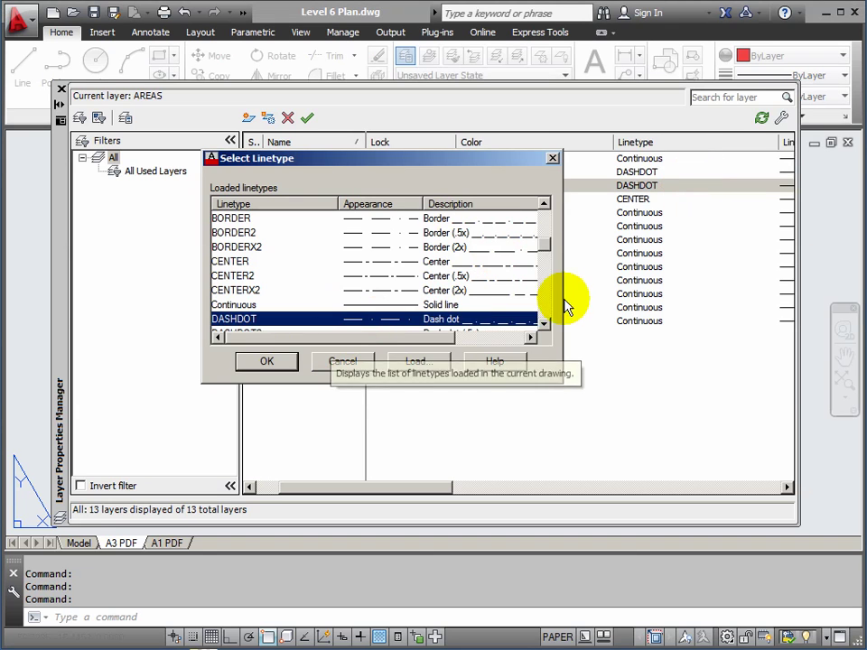
click(237, 306)
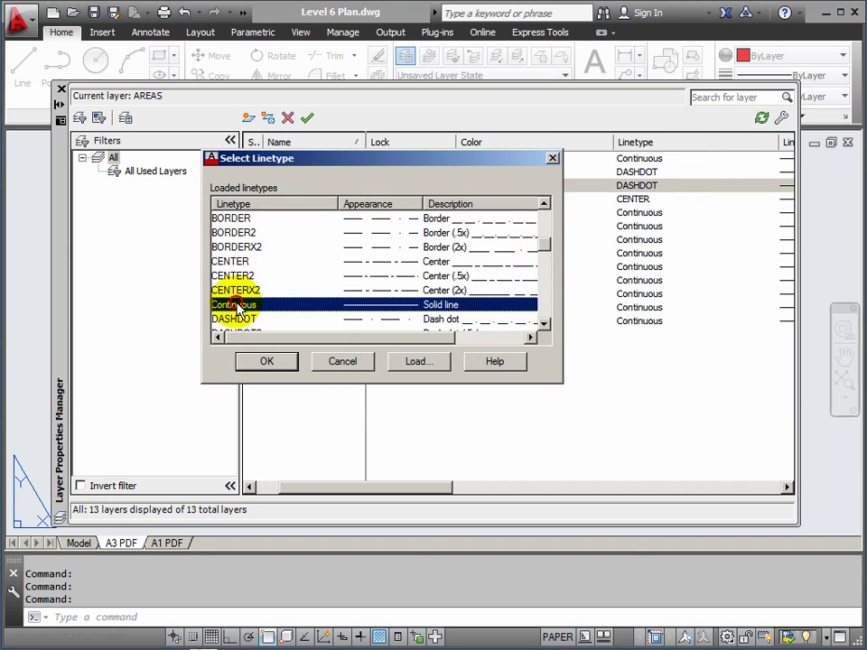
click(268, 362)
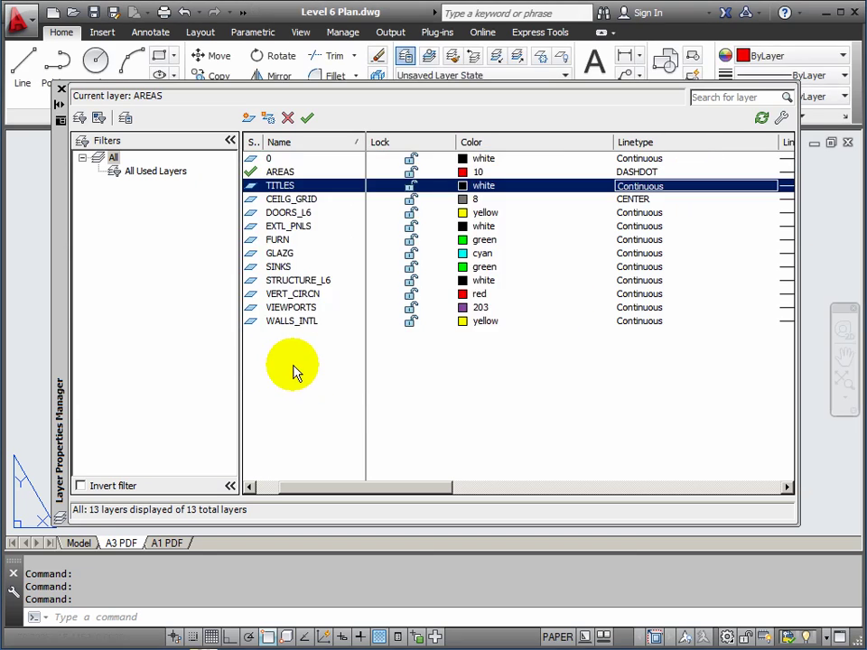
Make TITLES the current layer and close the Layer Properties Manager.
drag(374, 488, 308, 498)
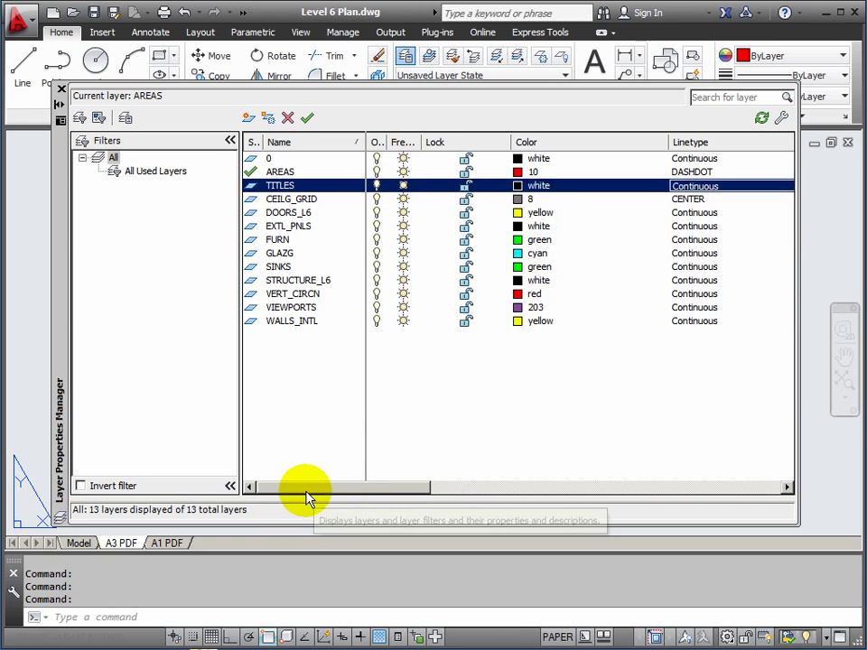
click(308, 118)
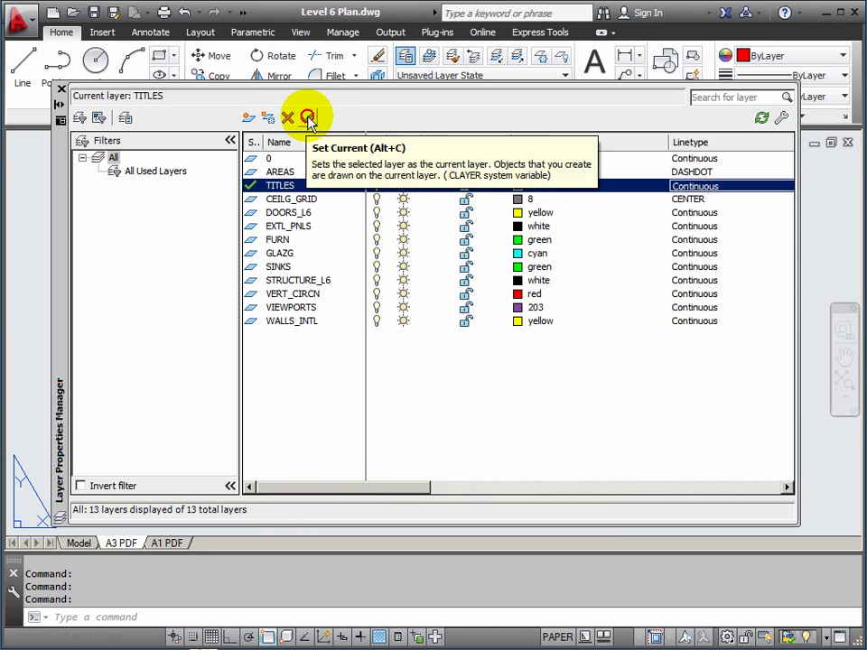
click(60, 90)
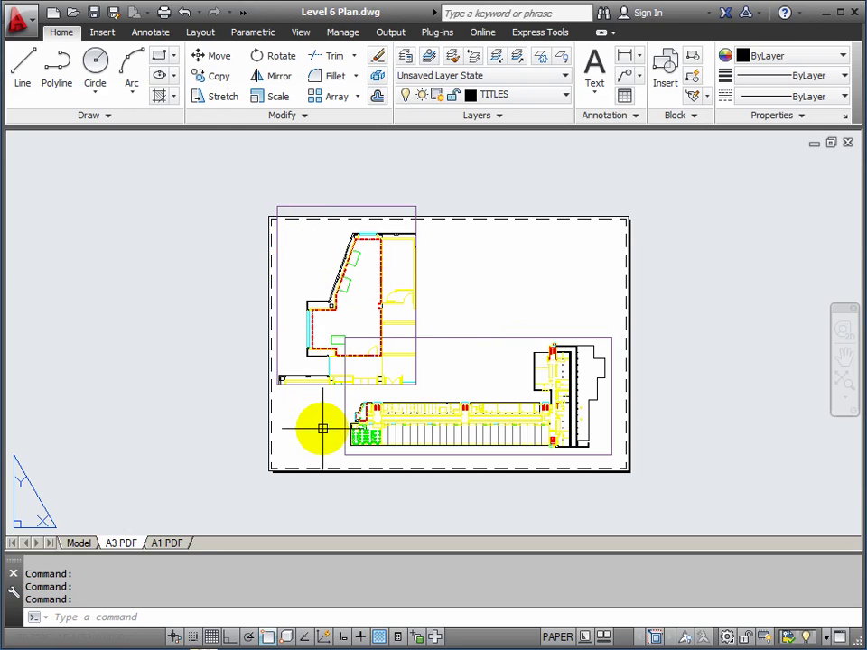
Start DT single-line text left of the office plan at height 4, rotation 0.
scroll(308, 232, up, 4)
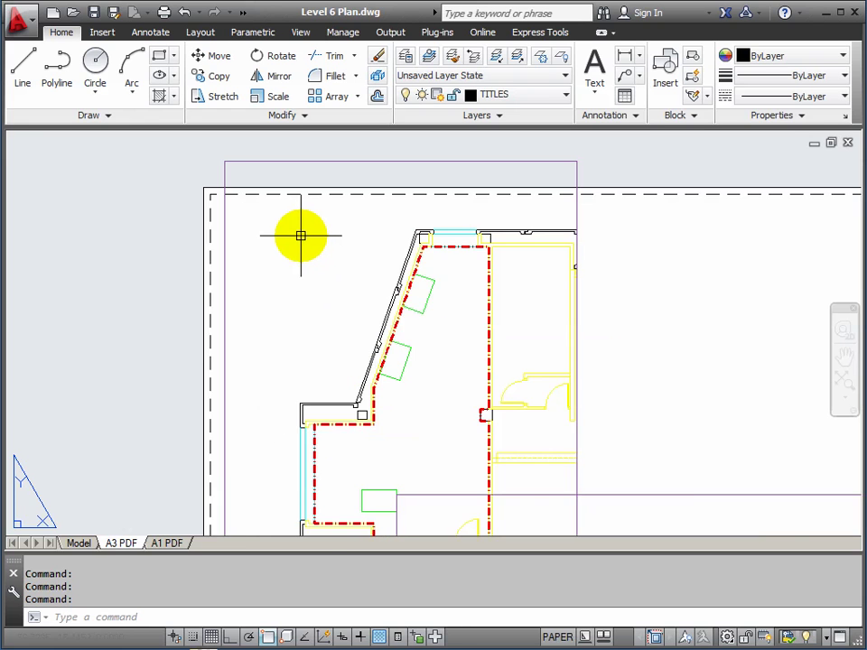
scroll(298, 236, up, 2)
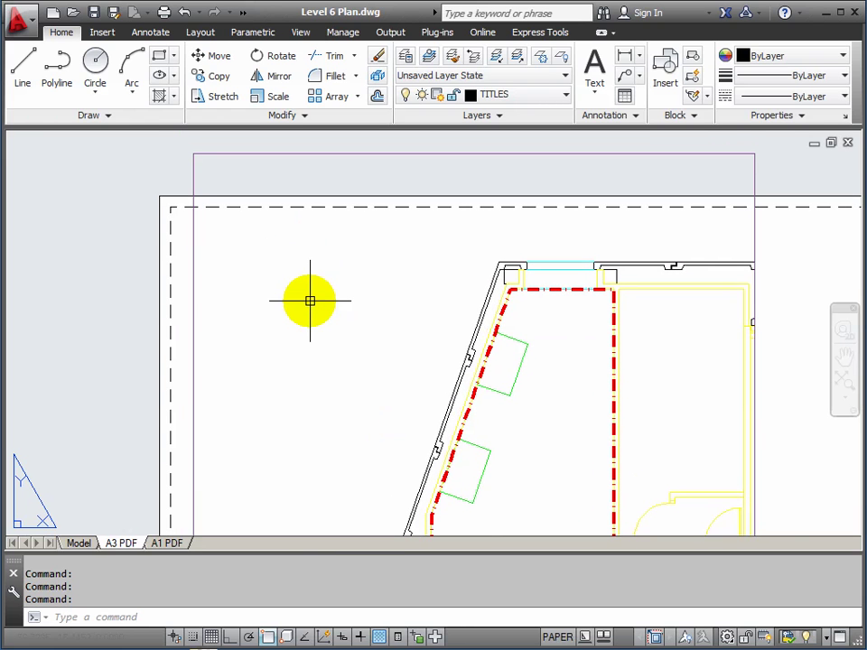
text(DT)
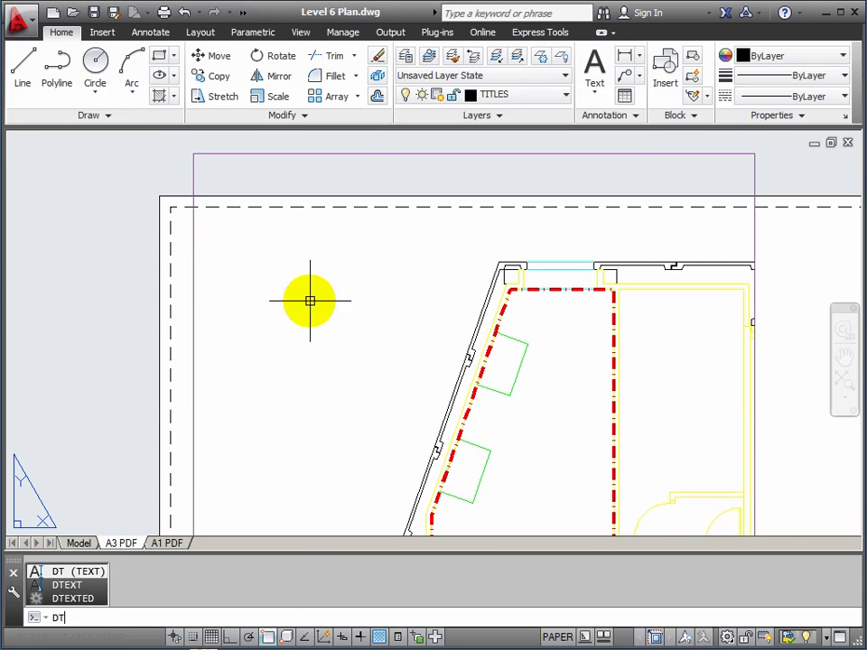
key(Return)
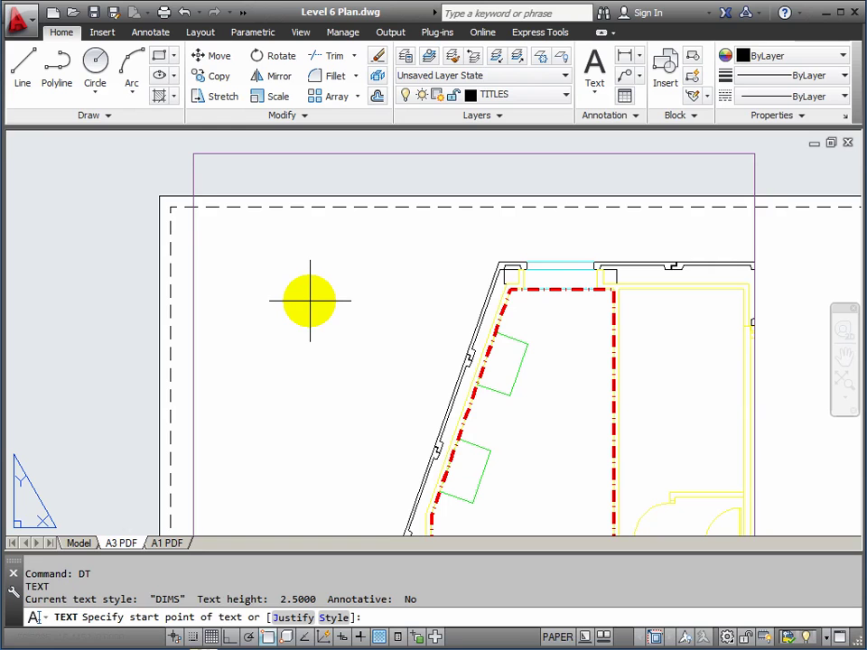
click(239, 294)
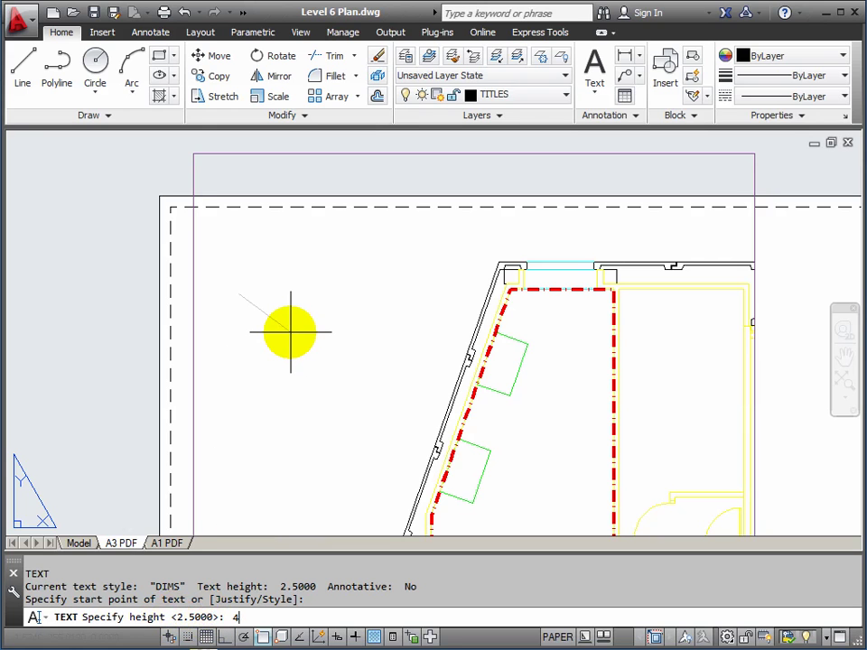
key(Return)
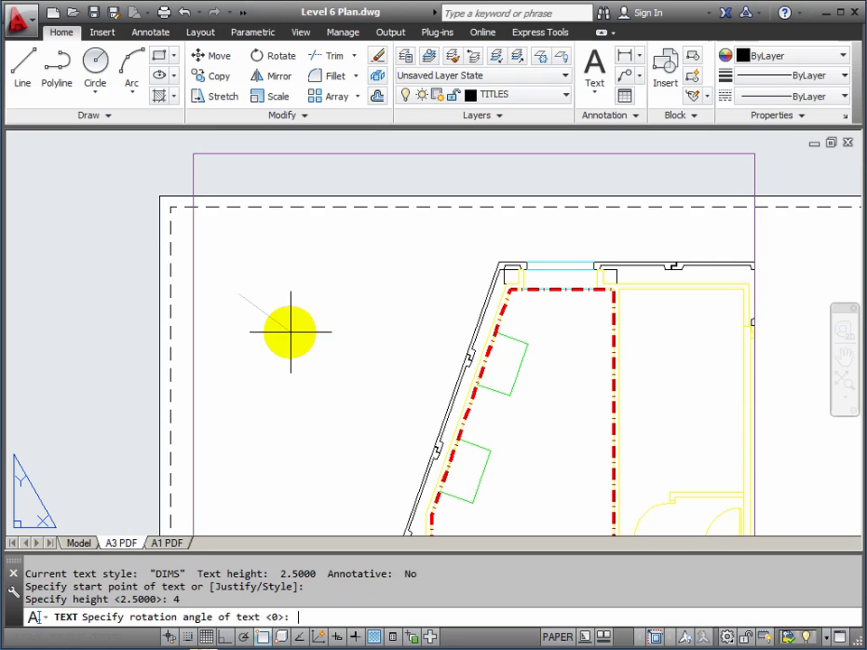
click(352, 297)
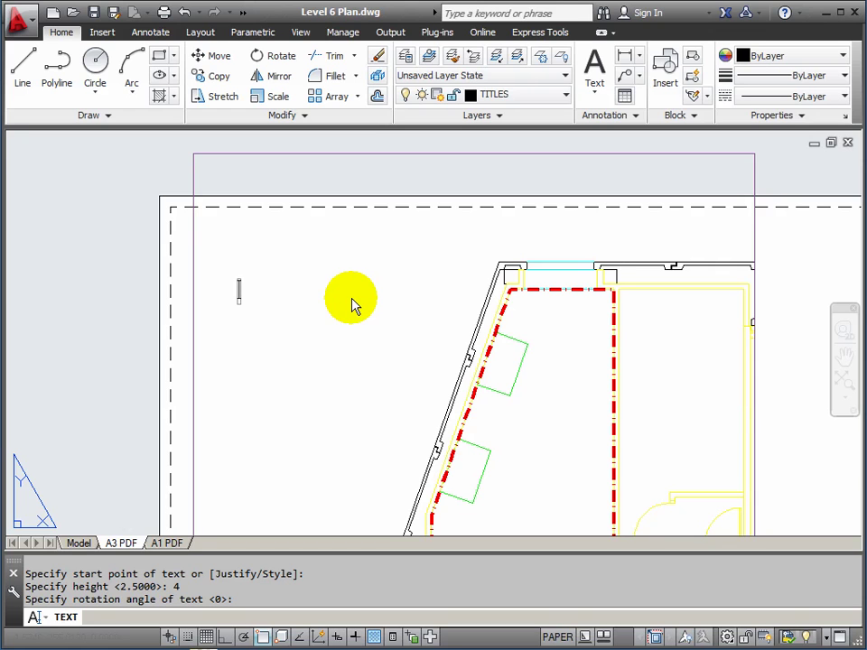
Enter the title lines PLAN DETAIL, OF OFFICE and SCALE 1:75.
text(PLAN DETAI)
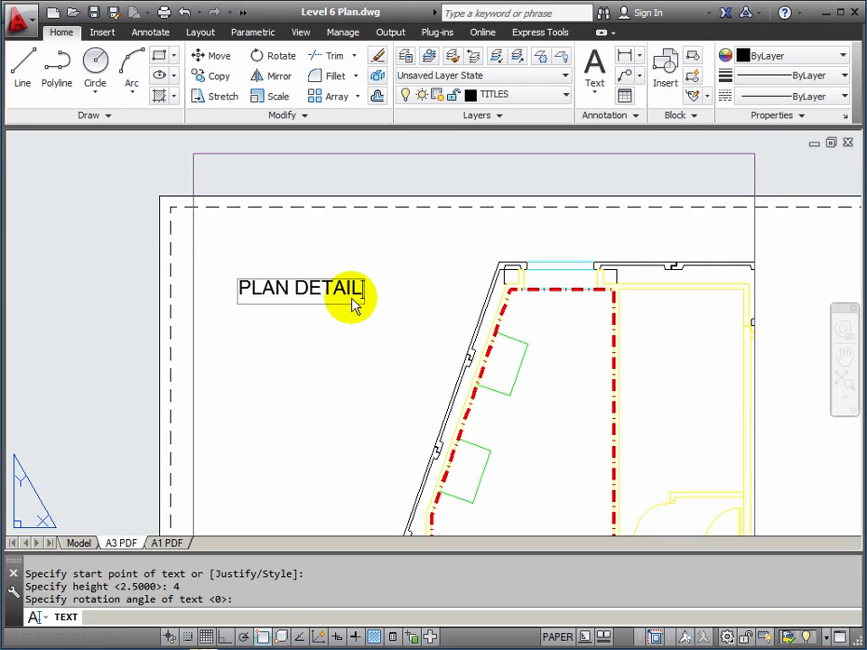
text(L)
key(Return)
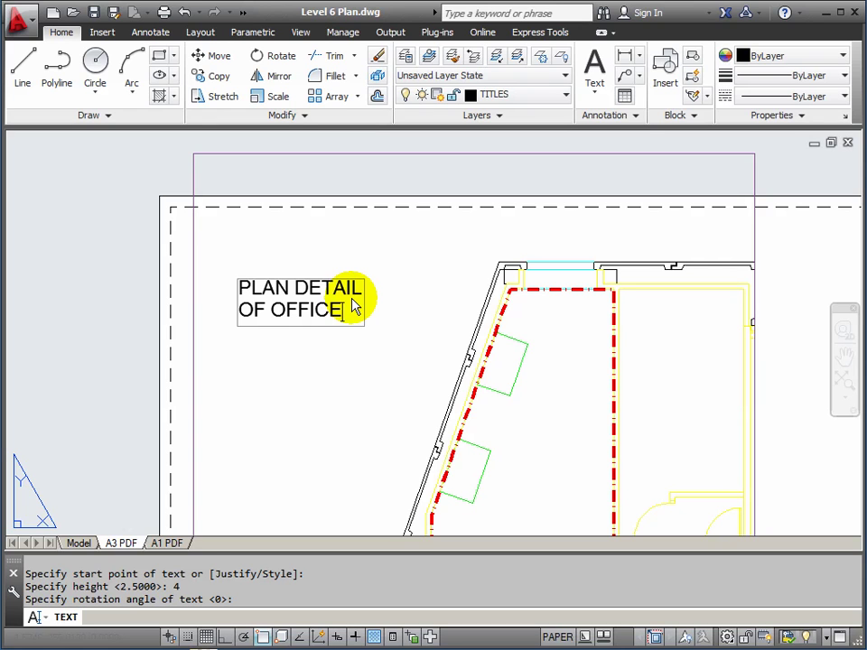
key(Return)
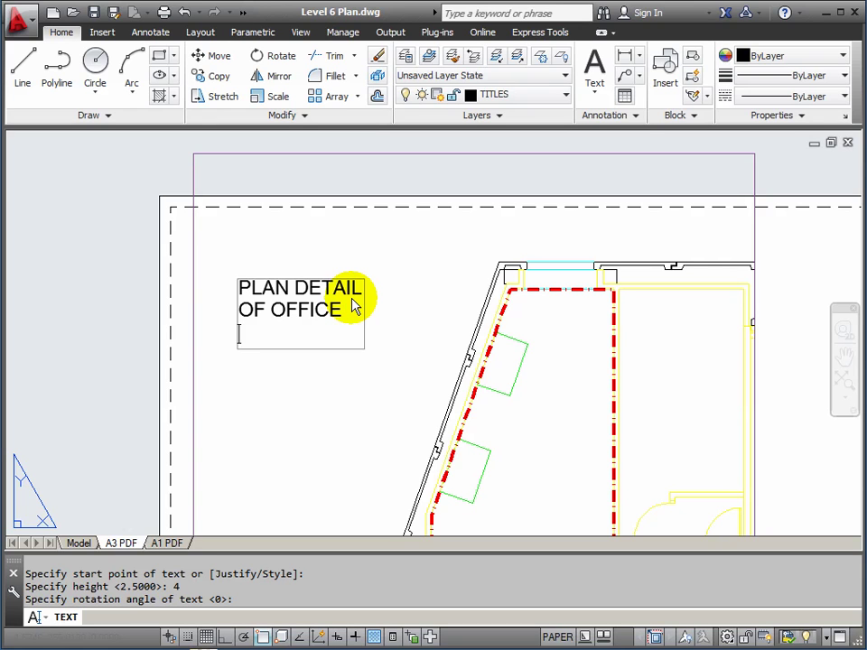
text(SCALE 1:75)
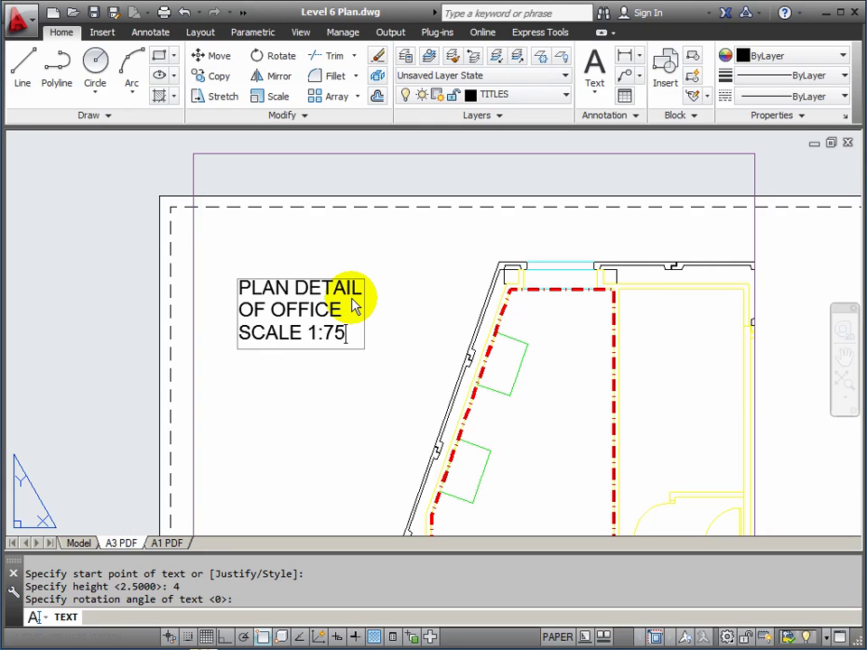
key(Return)
key(Return)
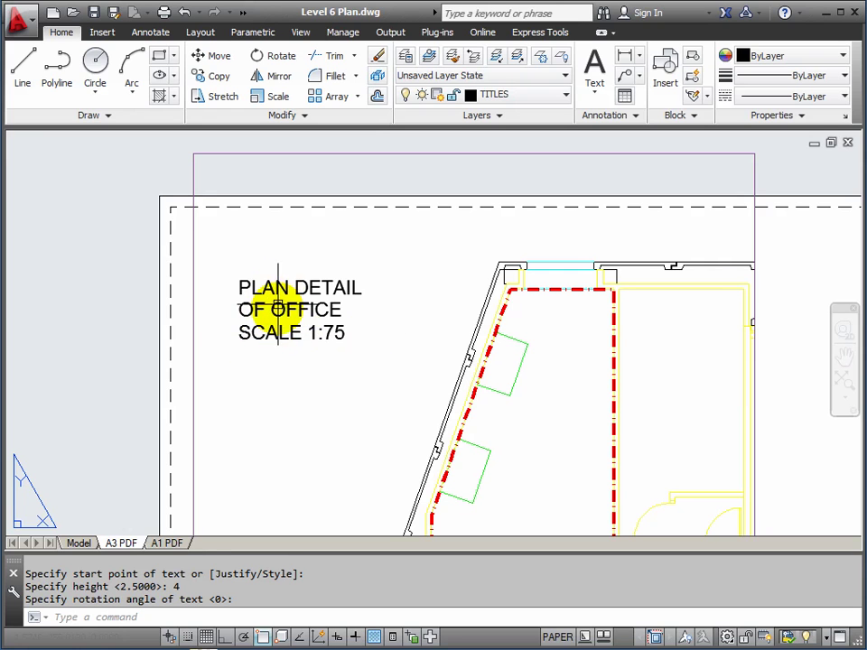
Change the SCALE 1:75 text height to 2.5 in the Properties palette.
middle_drag(300, 338, 550, 332)
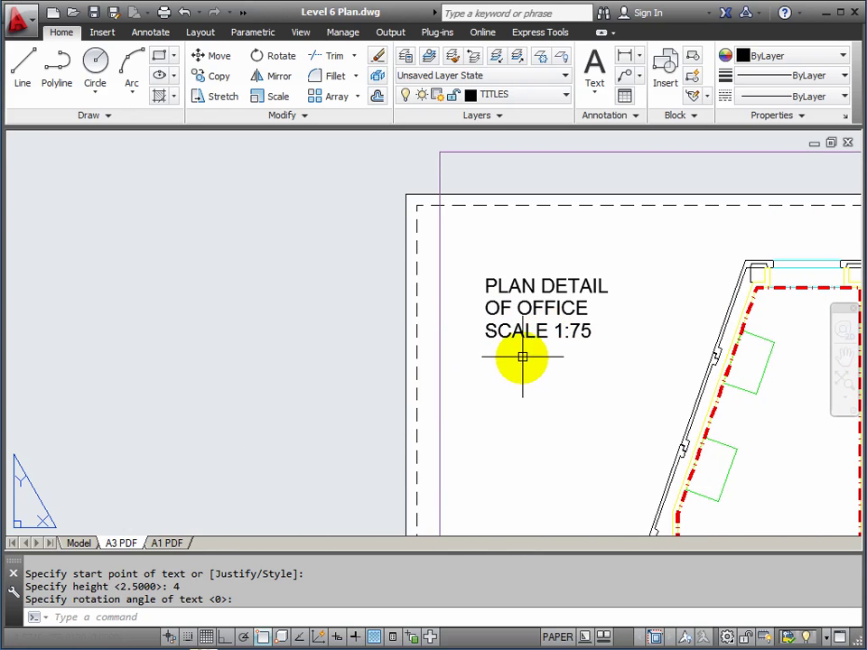
text(ch)
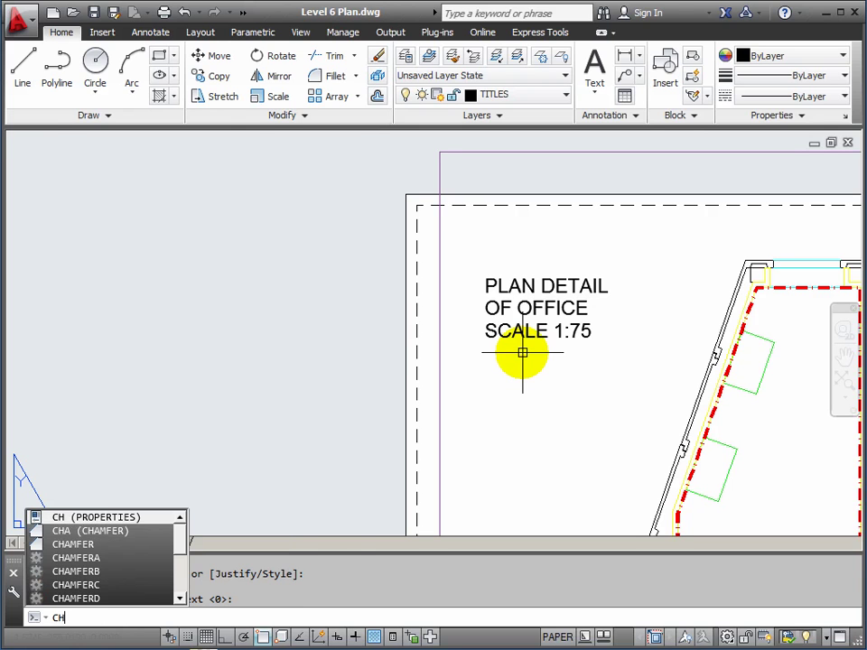
key(Return)
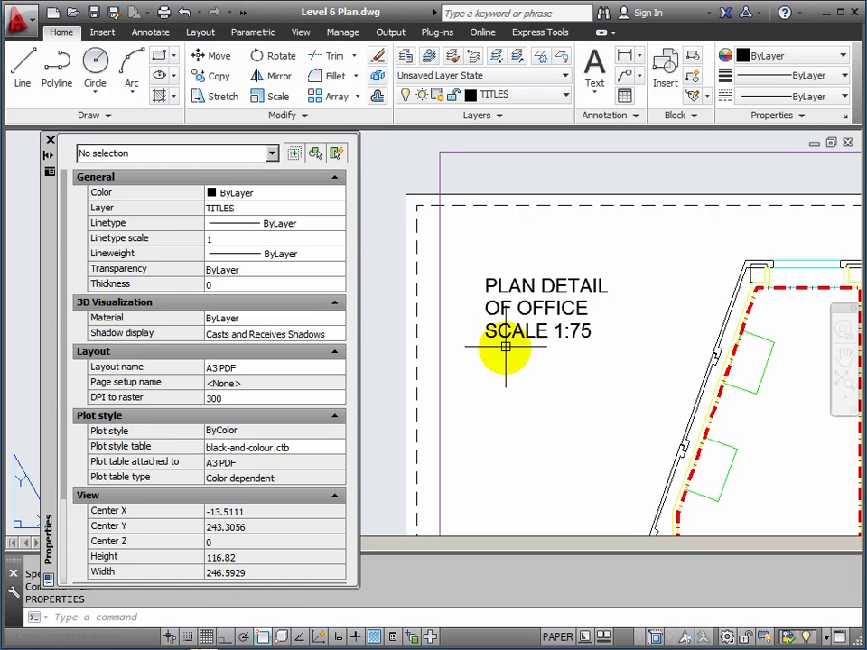
click(500, 332)
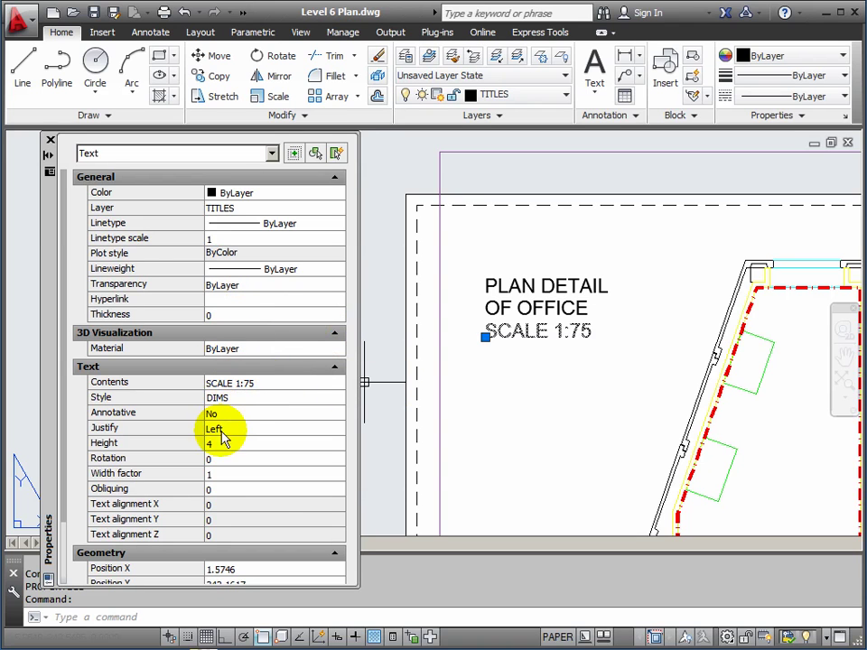
click(215, 444)
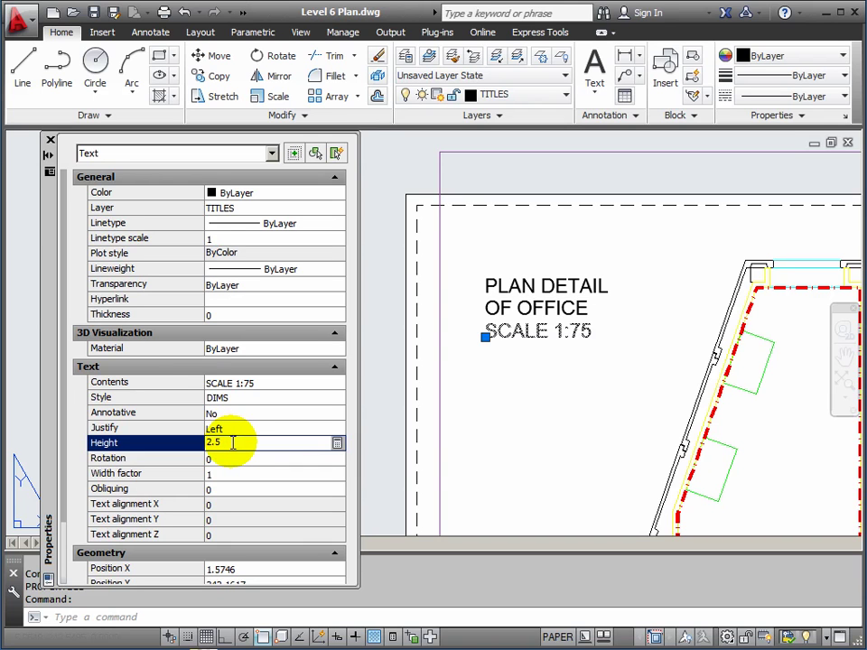
key(Tab)
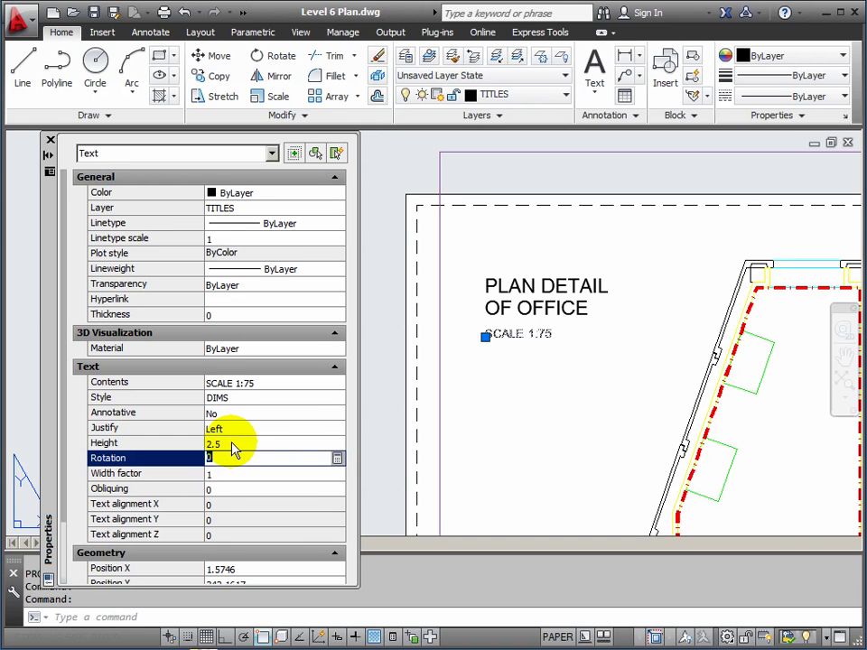
click(50, 142)
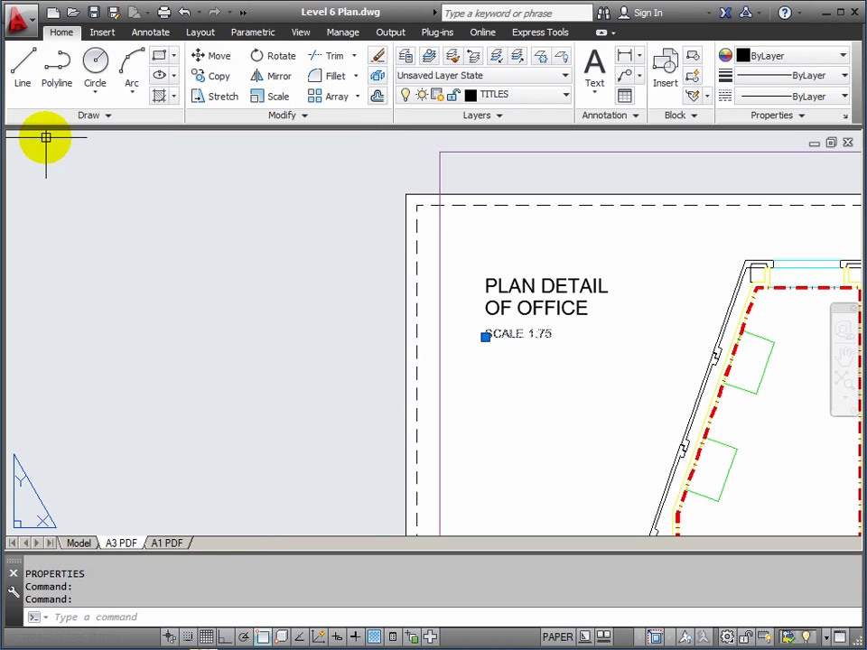
scroll(535, 334, up, 3)
middle_drag(535, 334, 435, 367)
Move the SCALE 1:75 line straight up to sit just beneath OF OFFICE.
key(Escape)
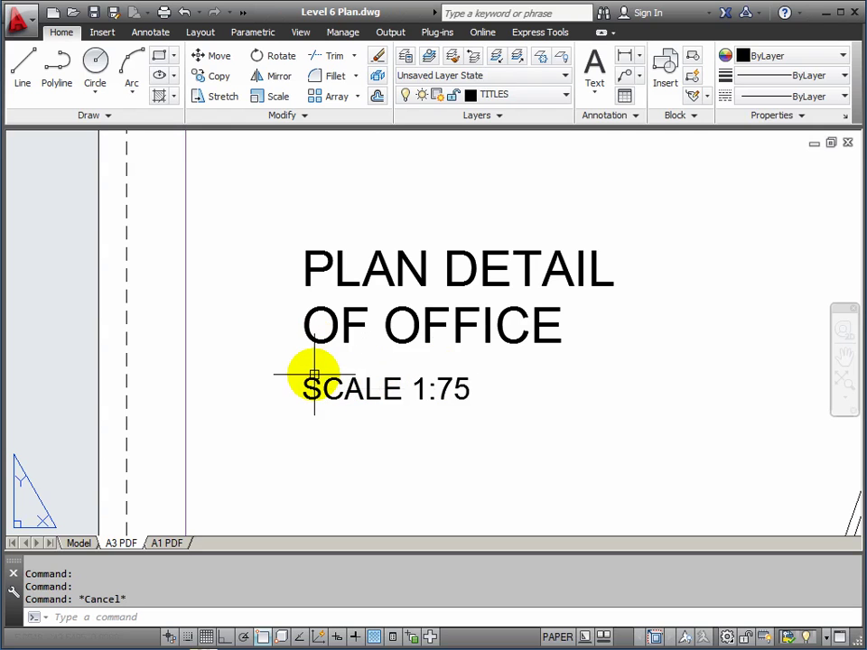
text(M)
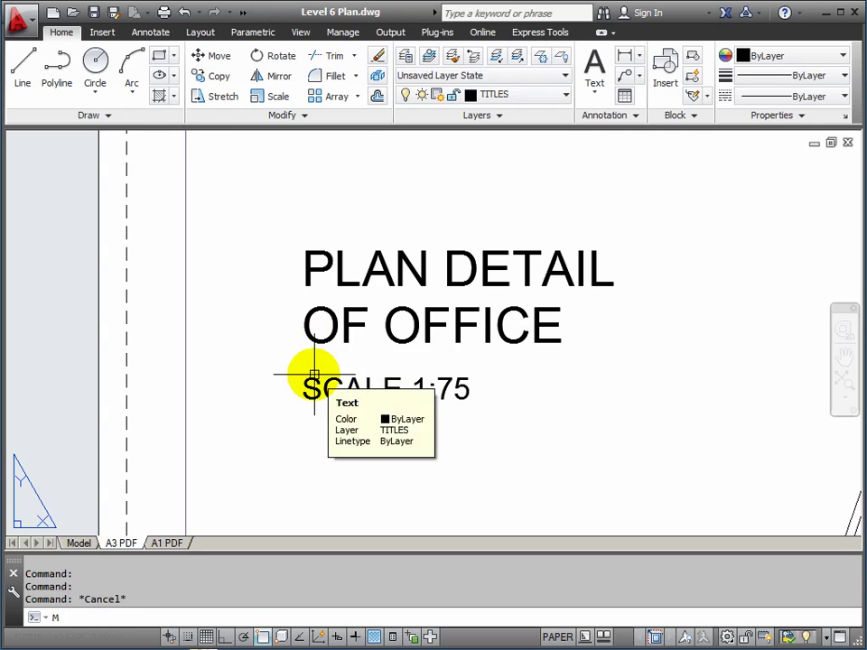
key(Return)
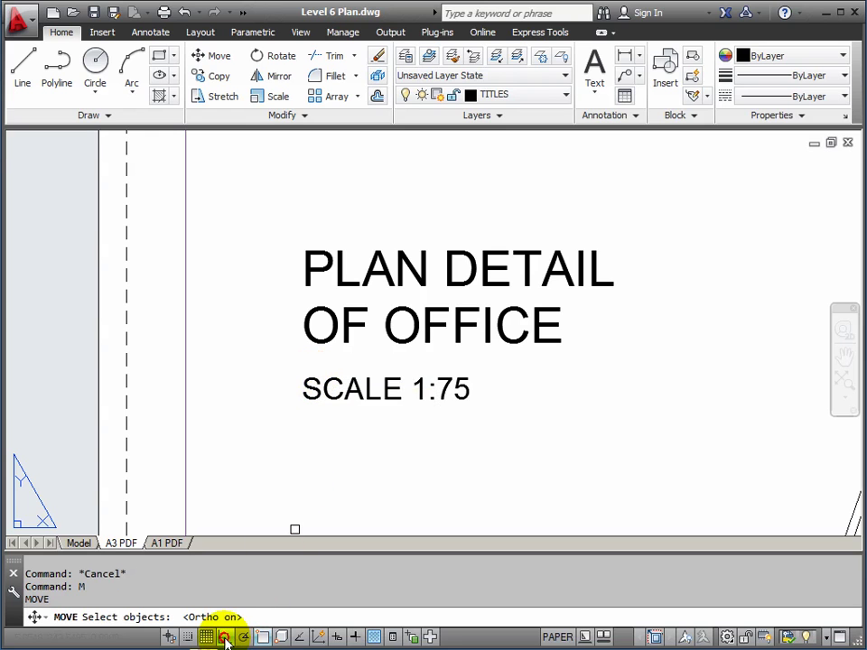
click(310, 396)
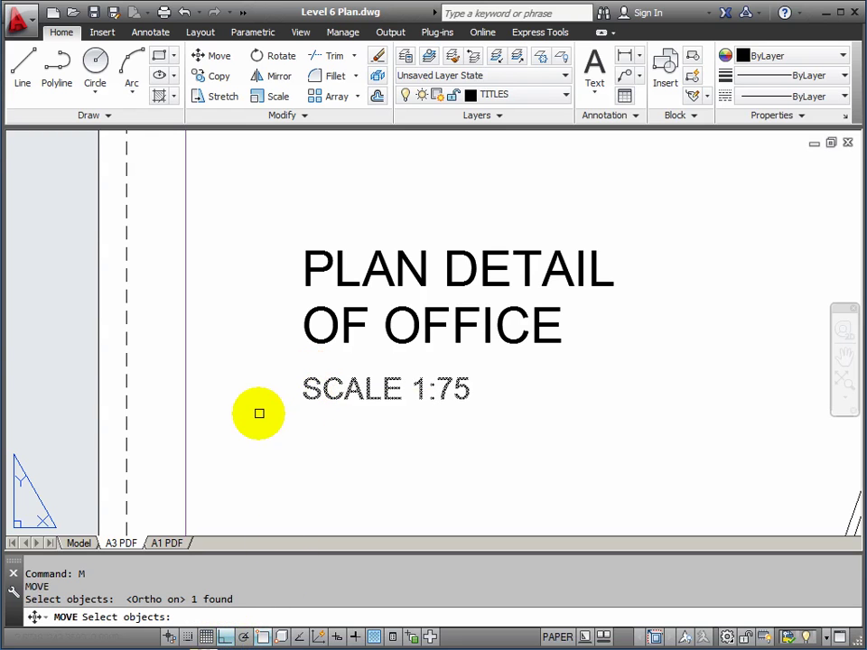
key(Return)
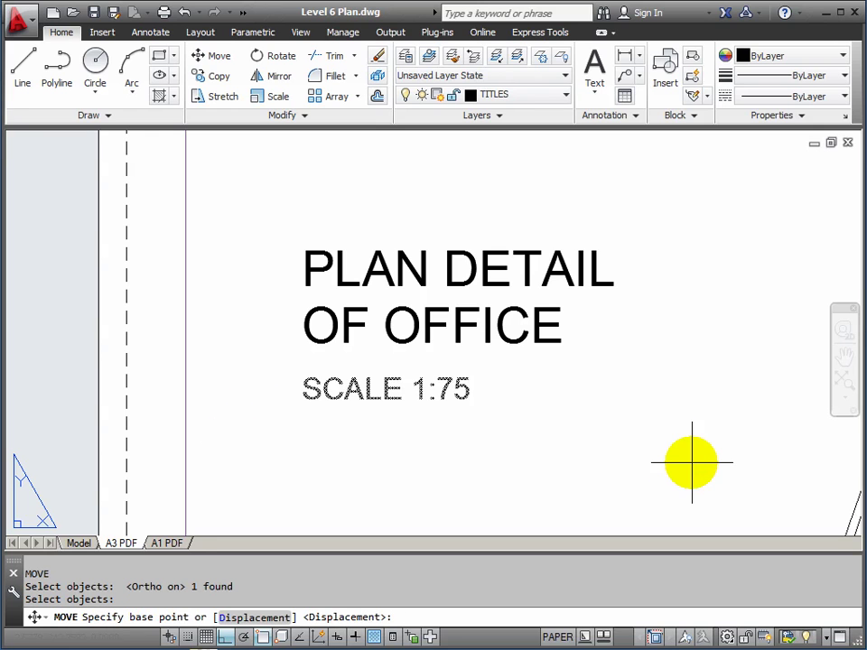
click(691, 462)
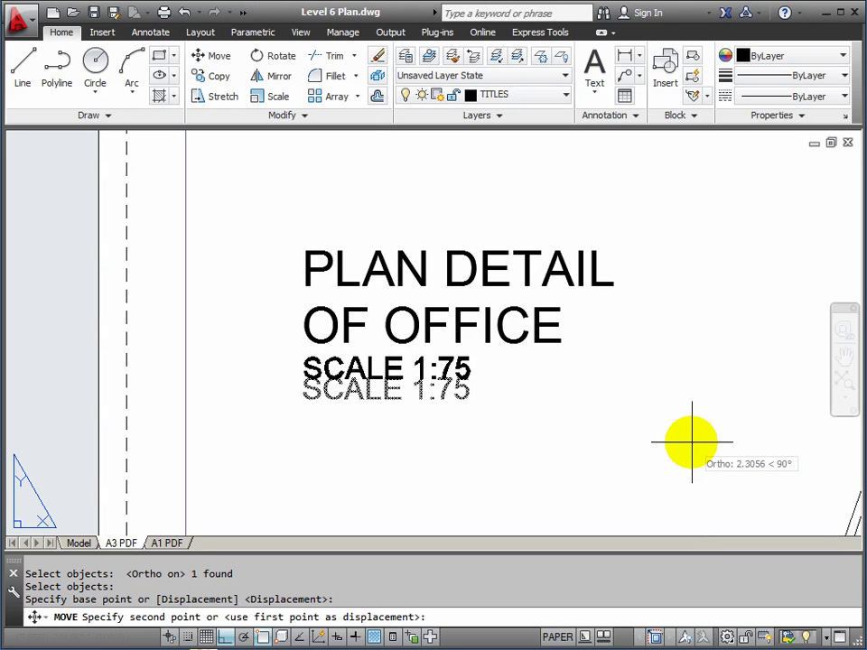
click(691, 443)
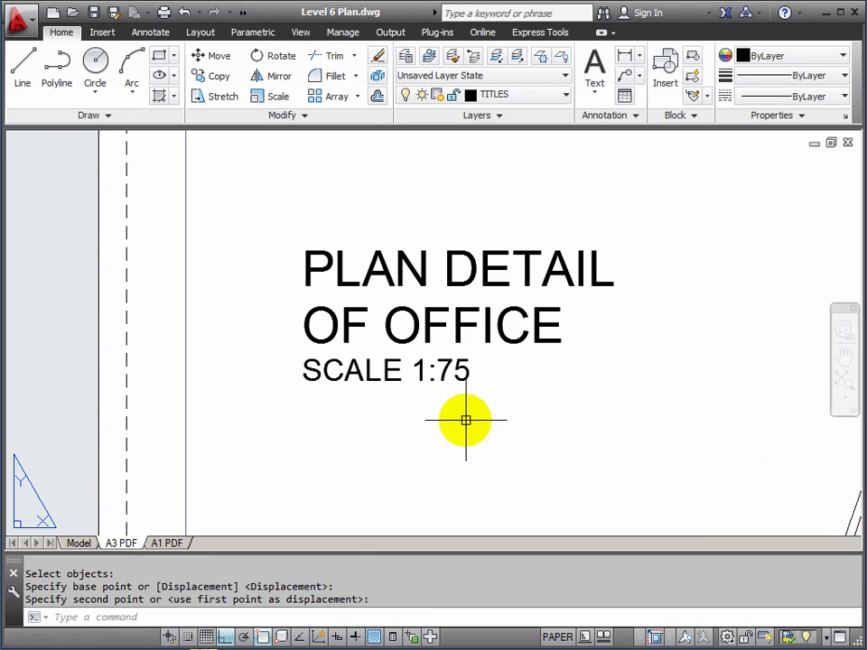
middle_drag(471, 420, 358, 324)
scroll(443, 392, down, 2)
scroll(258, 277, up, 4)
middle_drag(251, 282, 240, 362)
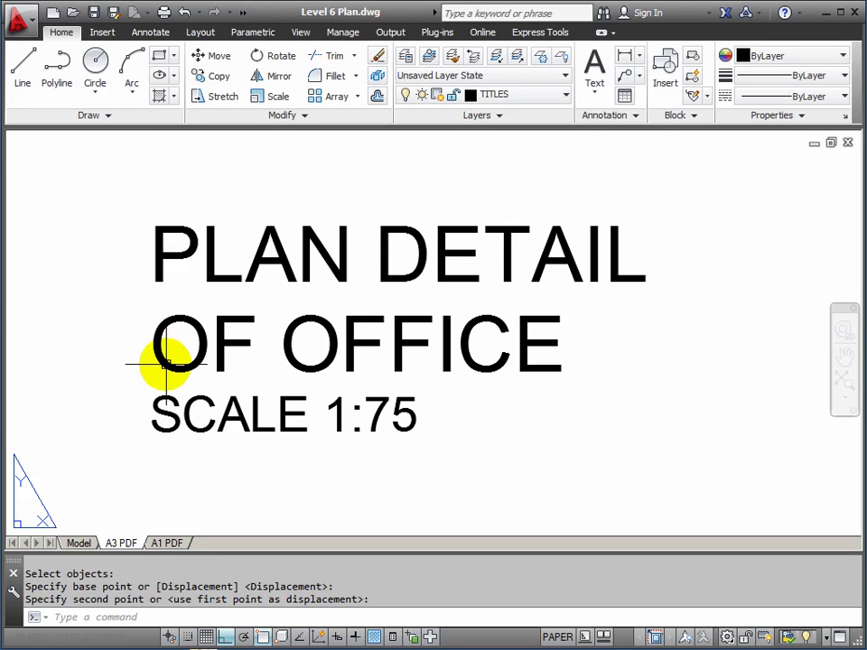
Turn on the Insertion and Perpendicular object snaps in Drafting Settings.
scroll(240, 364, down, 2)
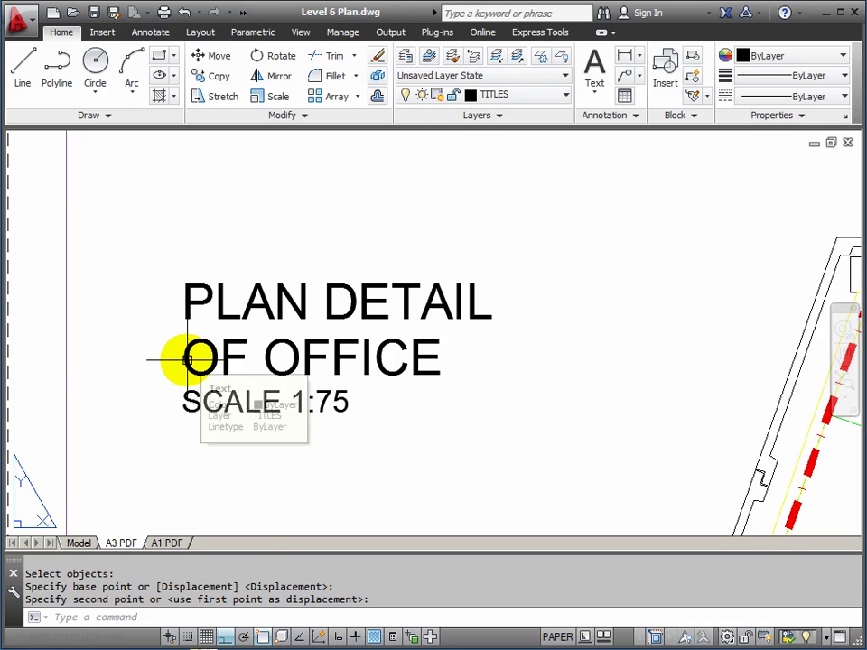
right_click(266, 641)
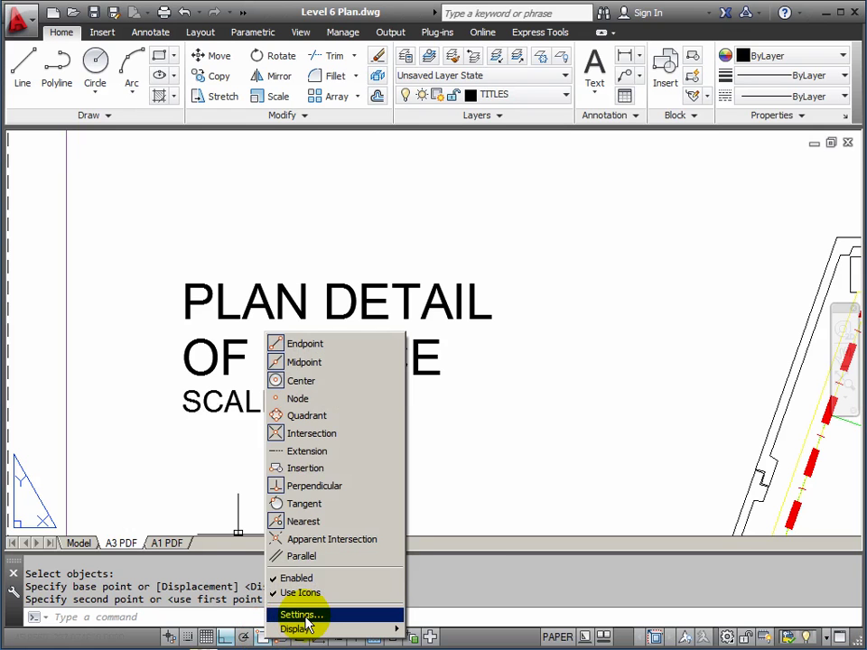
click(304, 615)
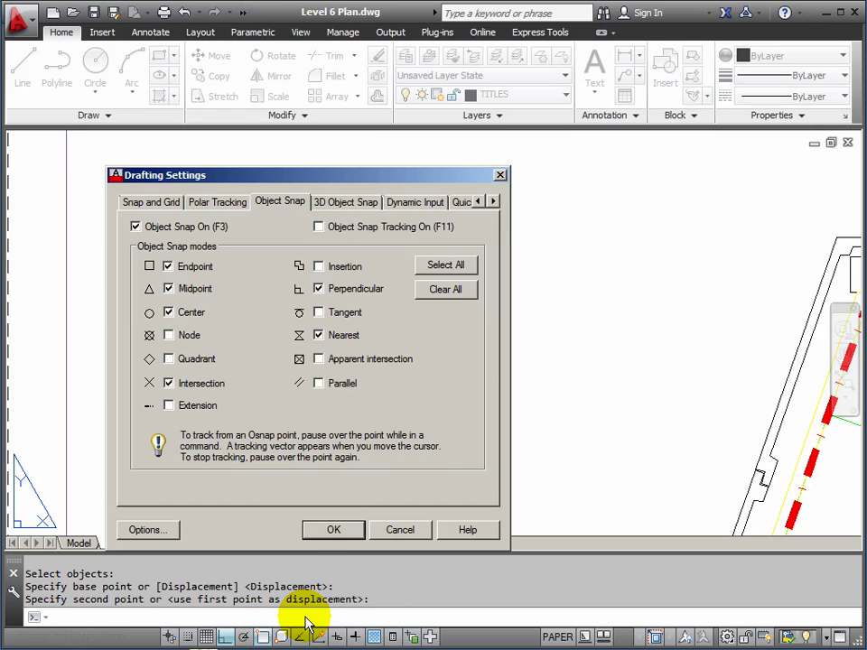
click(318, 267)
click(318, 288)
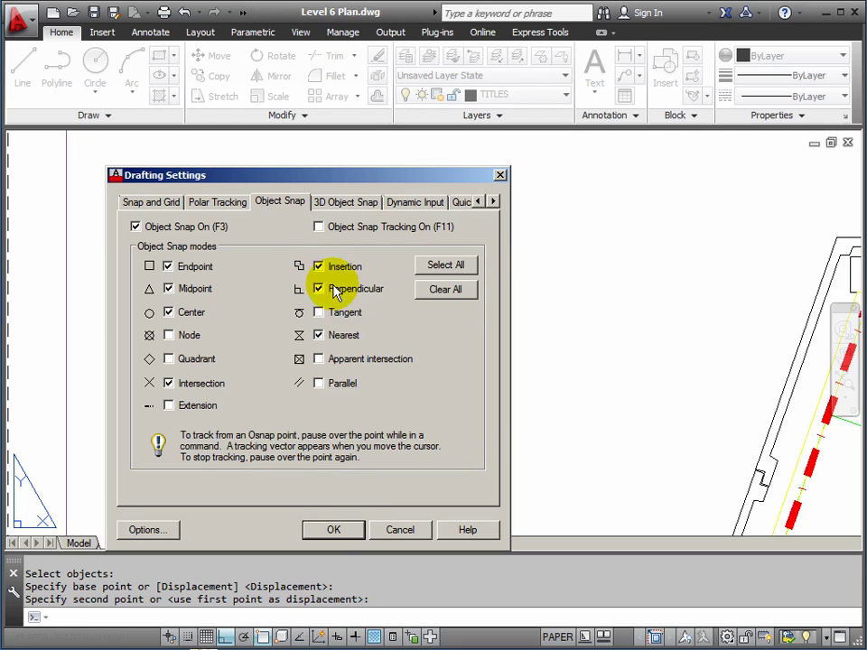
click(334, 531)
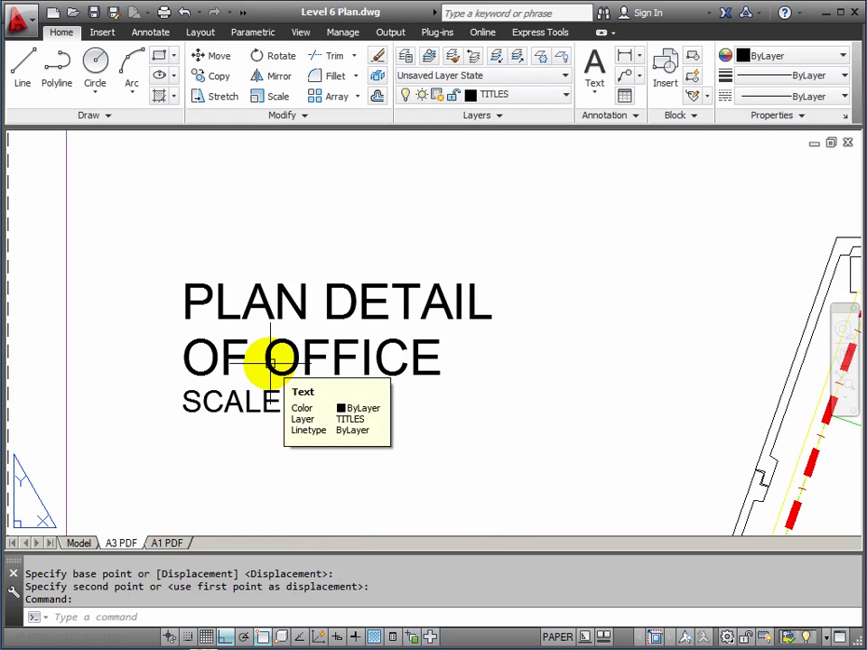
Add single-line text LEVEL 6 PLAN below SCALE 1:75 with zero rotation.
text(DT)
key(Return)
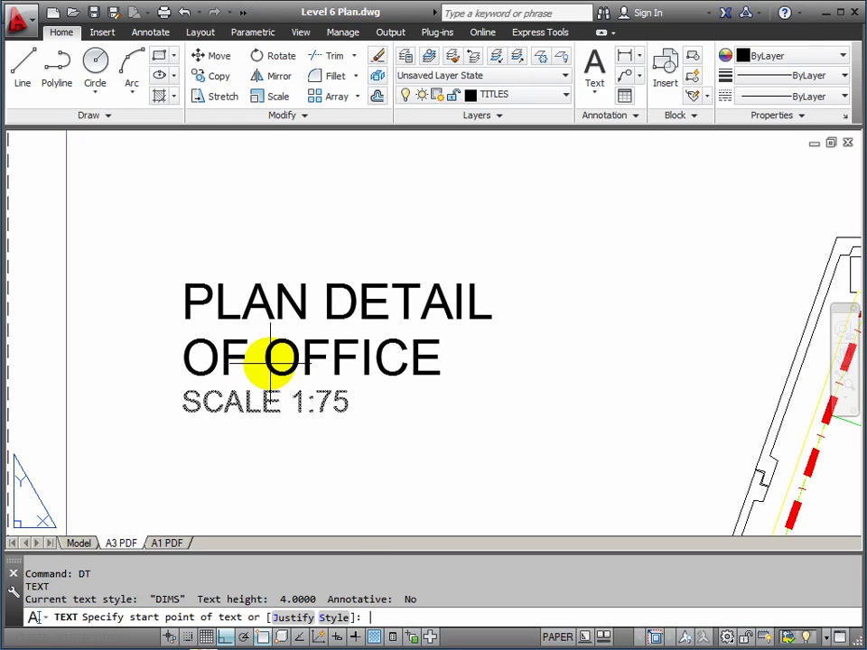
click(199, 377)
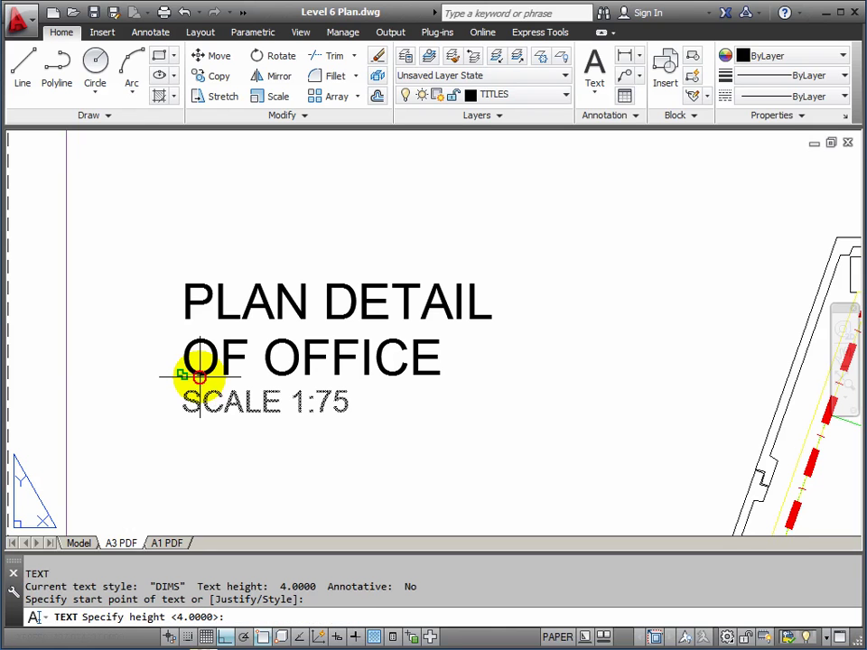
click(252, 485)
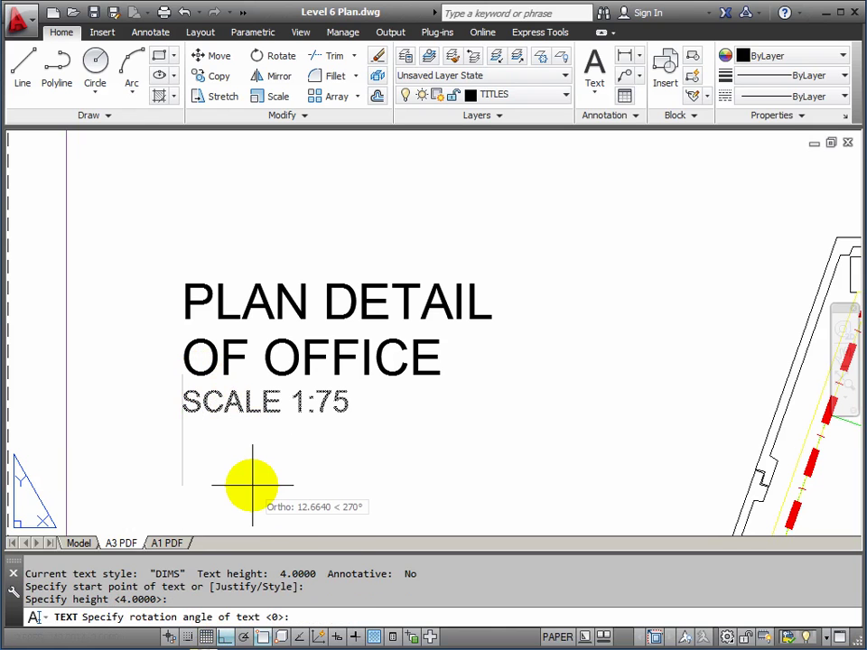
key(Return)
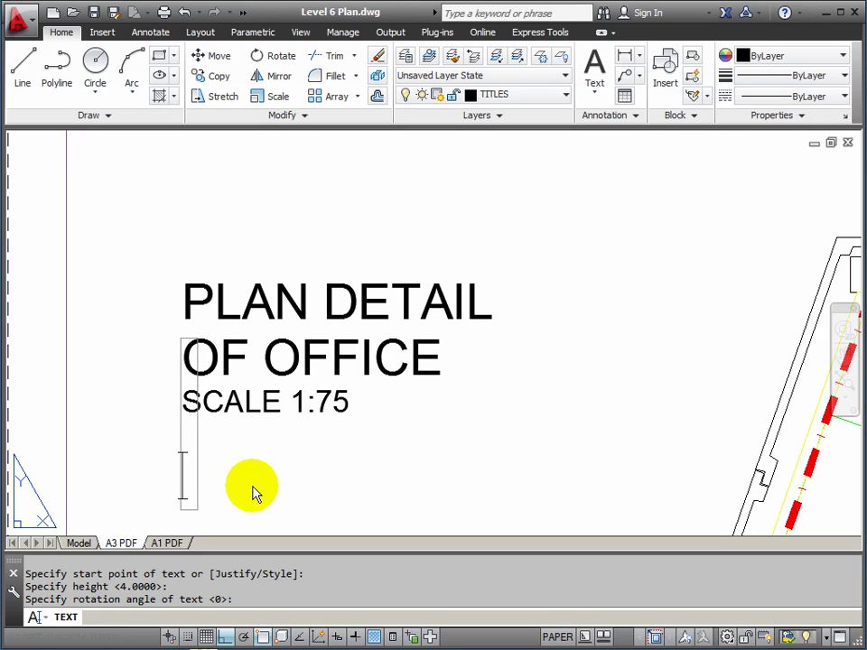
text(LEVEL )
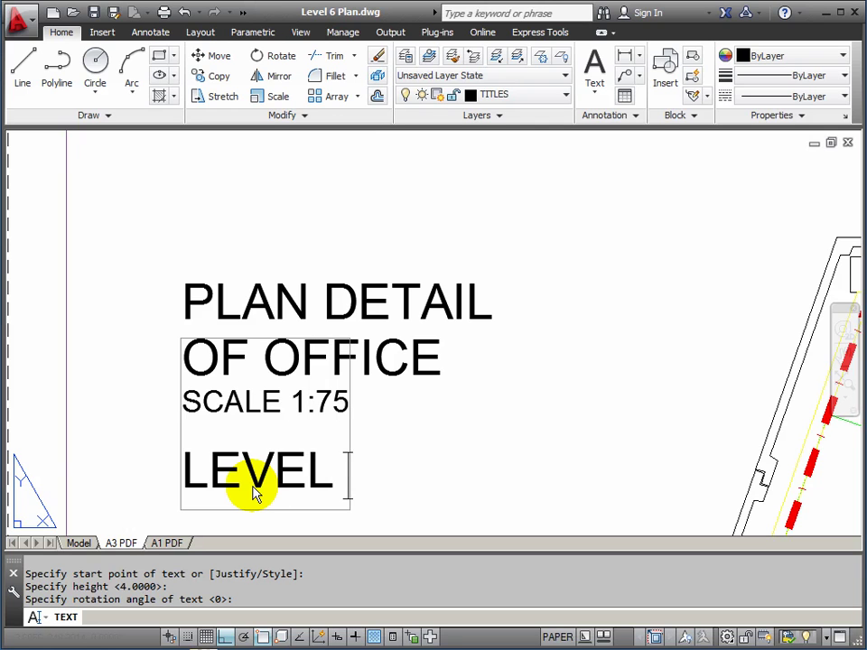
text(6 PLAN)
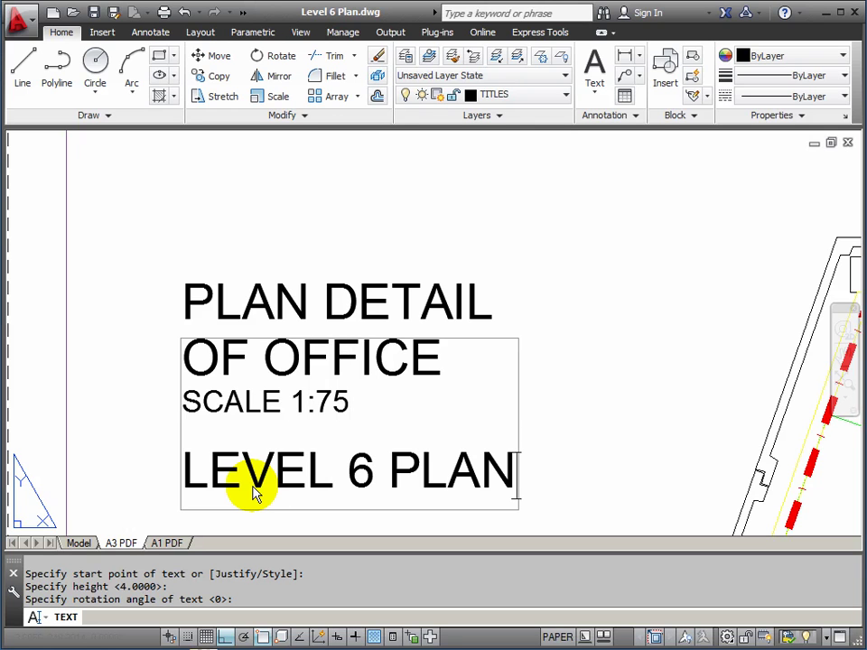
key(Return)
key(Return)
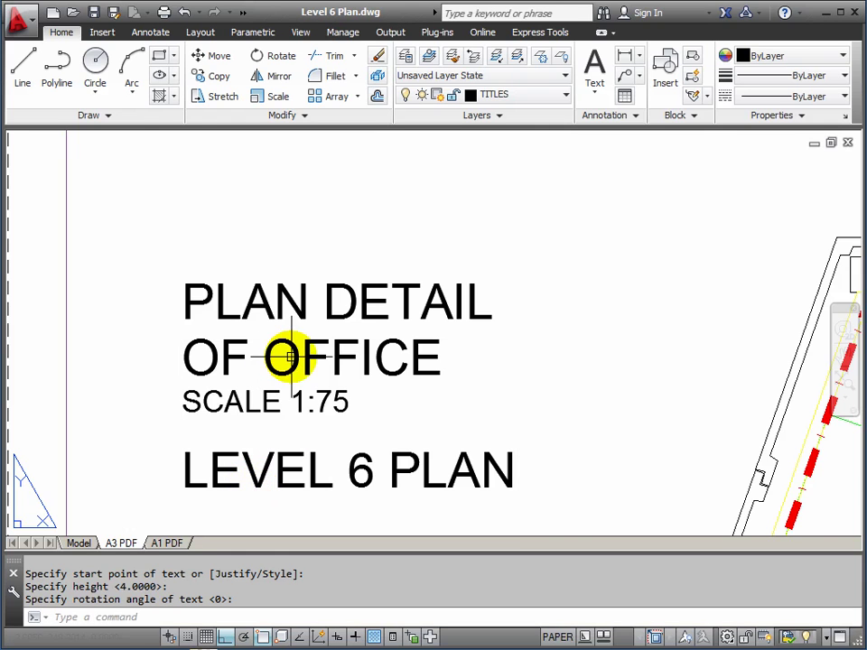
scroll(290, 354, down, 3)
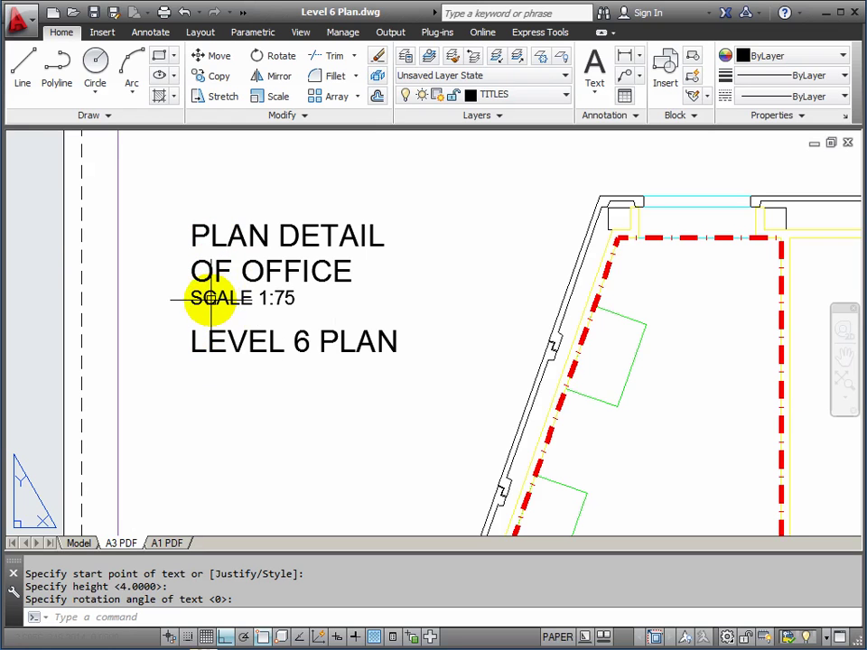
Copy the SCALE 1:75 line from its insertion point to beneath LEVEL 6 PLAN.
scroll(190, 304, up, 2)
middle_drag(195, 304, 197, 309)
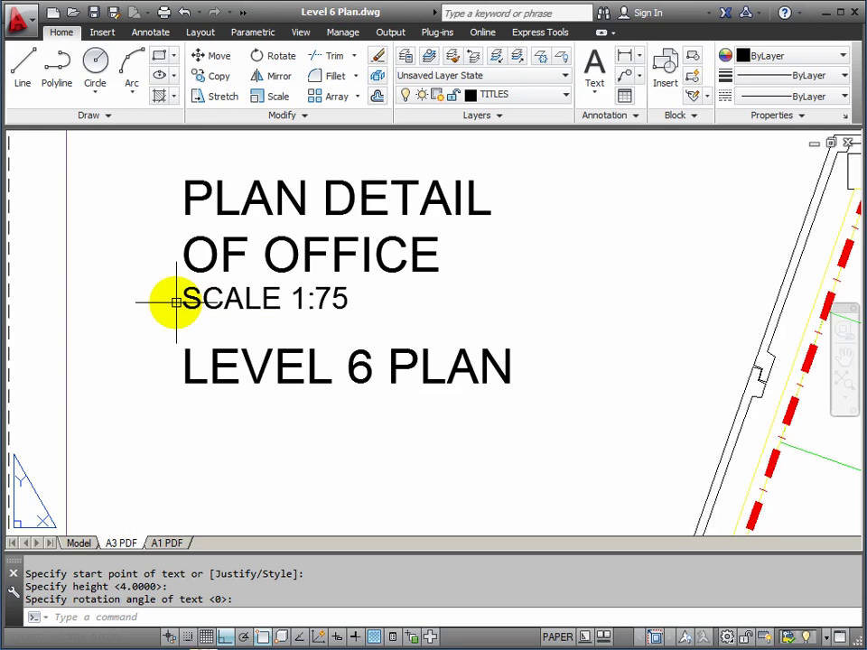
text(c)
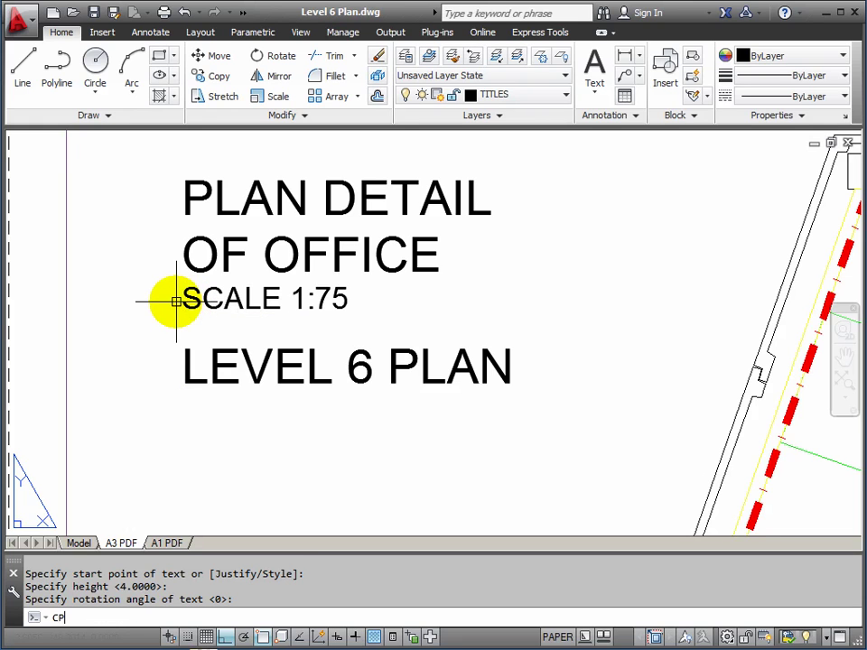
key(Return)
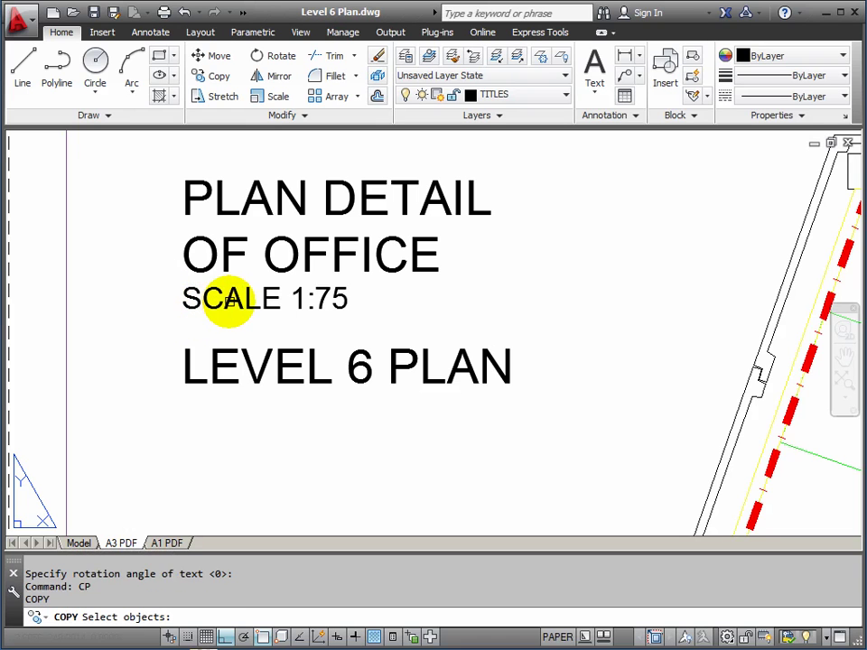
click(230, 301)
key(Return)
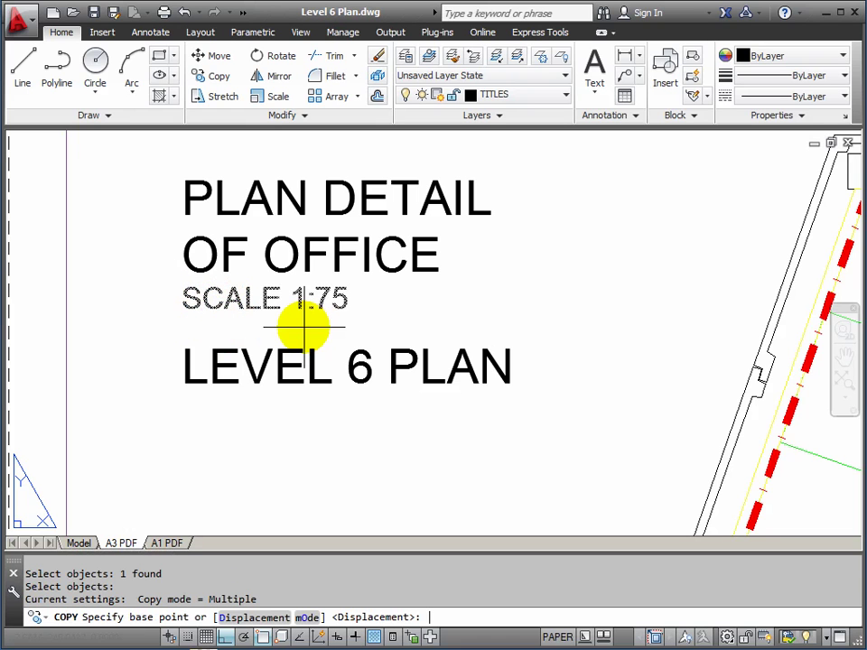
click(182, 270)
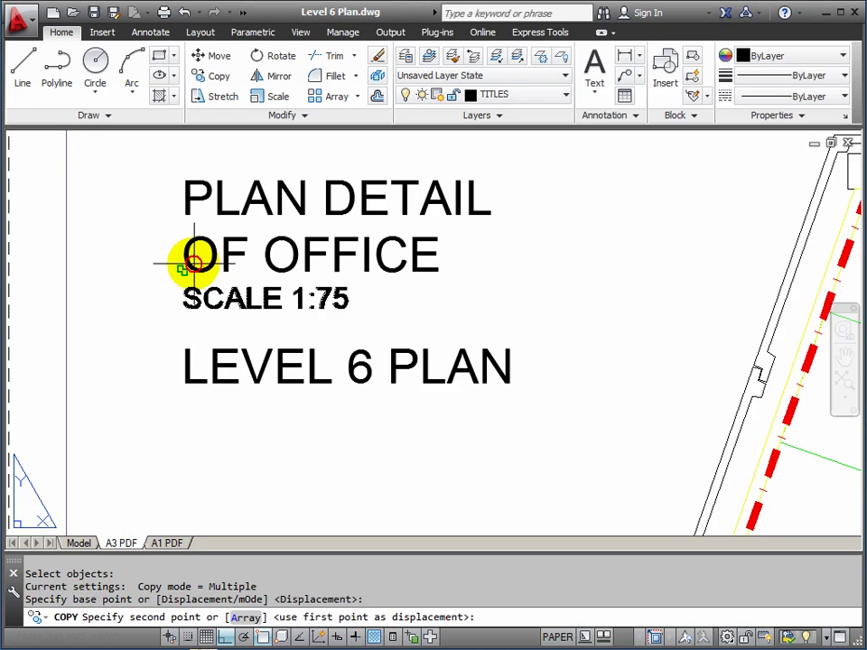
click(182, 384)
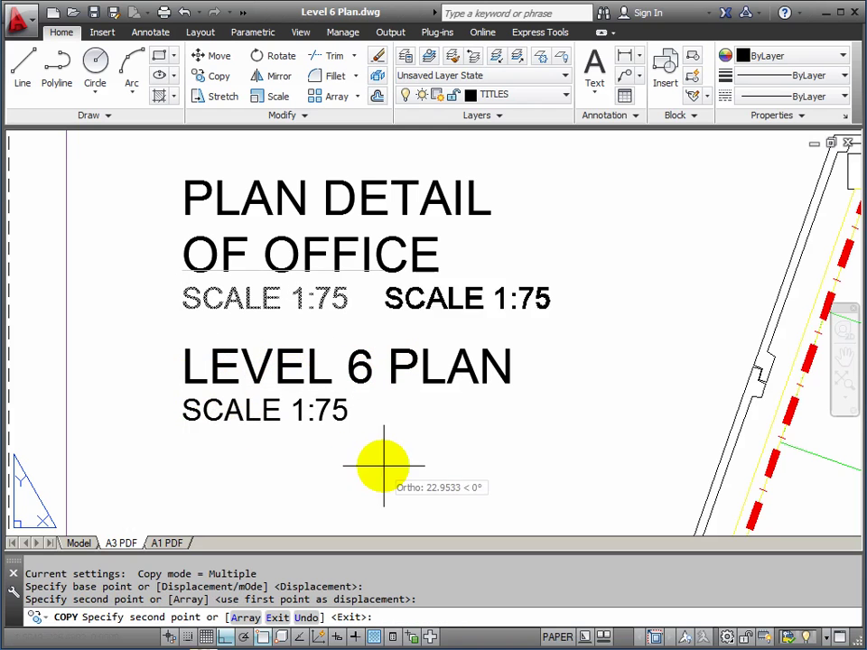
key(Return)
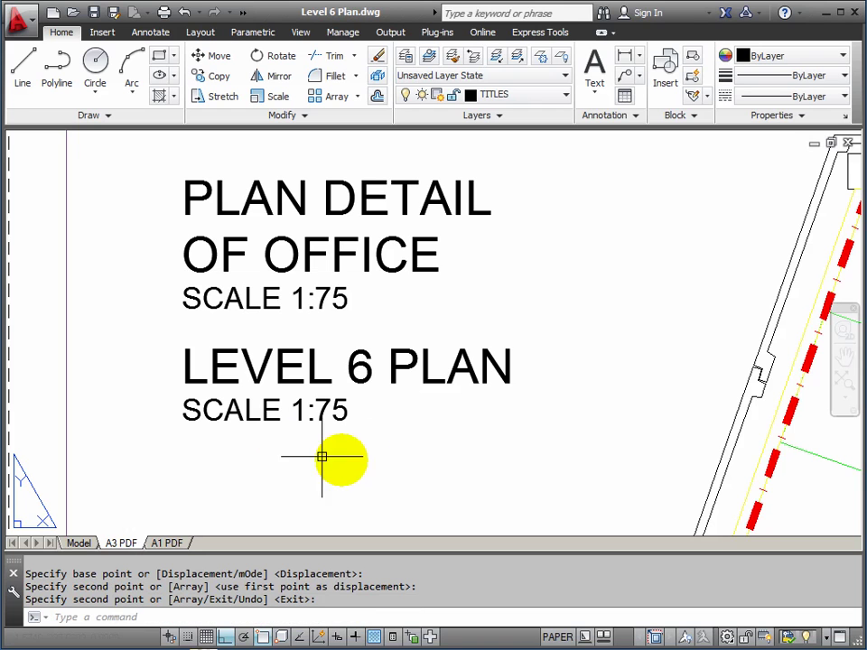
Edit the copied scale text to read SCALE 1:500.
key(Return)
click(340, 402)
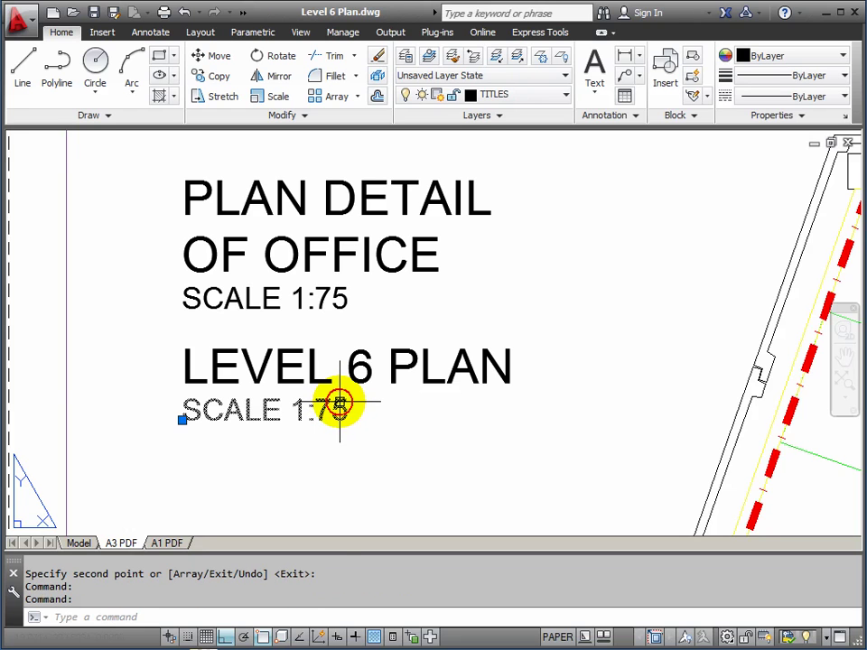
double_click(339, 406)
click(320, 411)
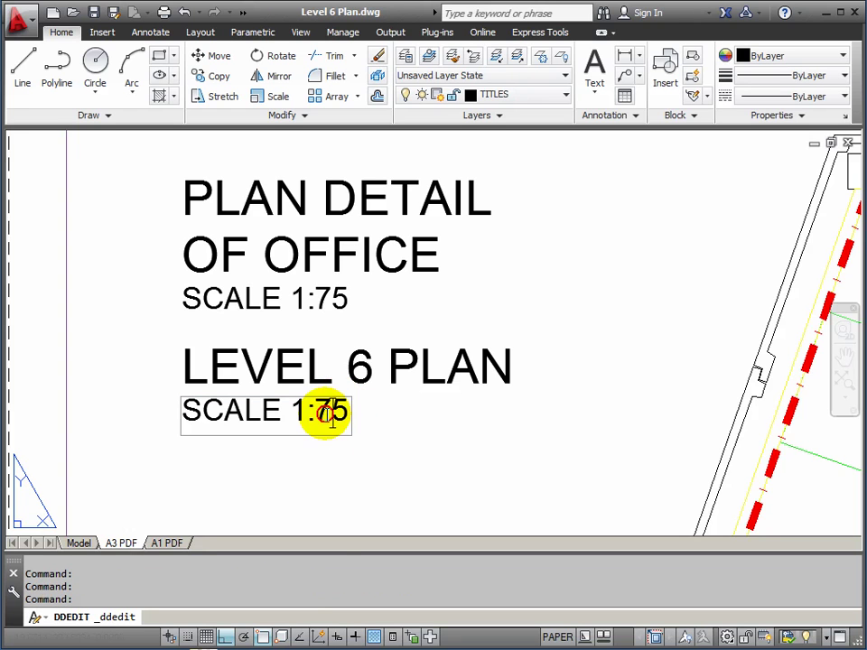
drag(320, 411, 363, 417)
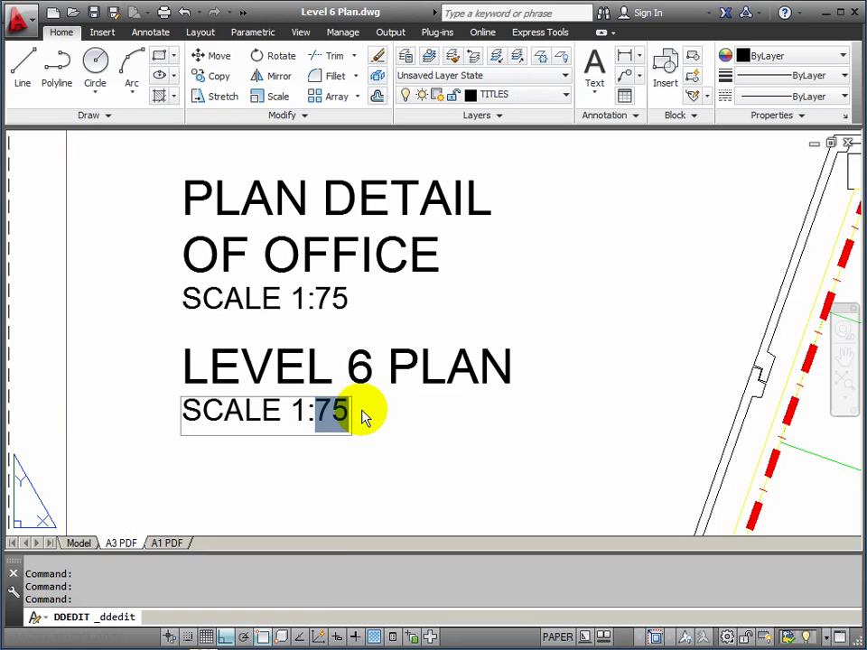
text(500)
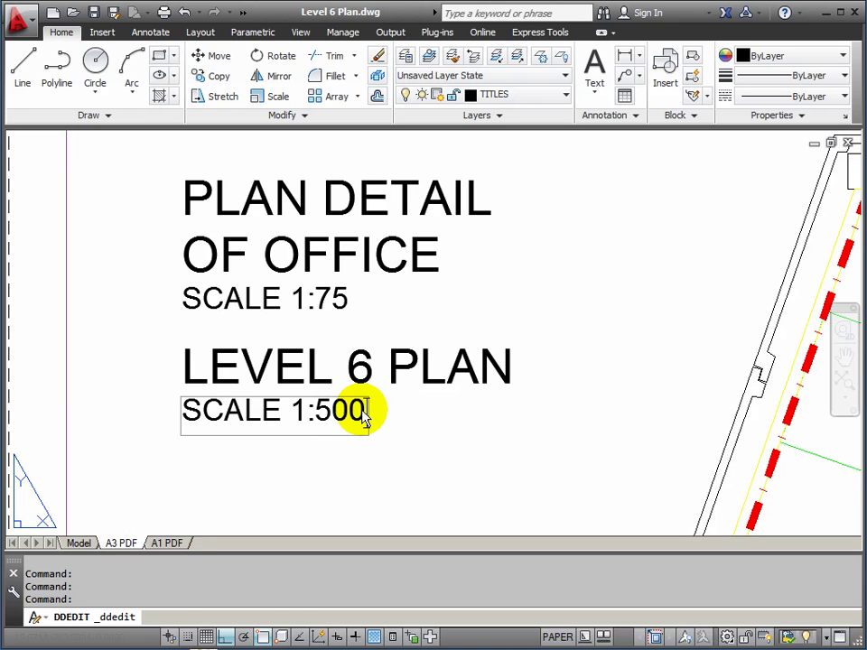
key(Return)
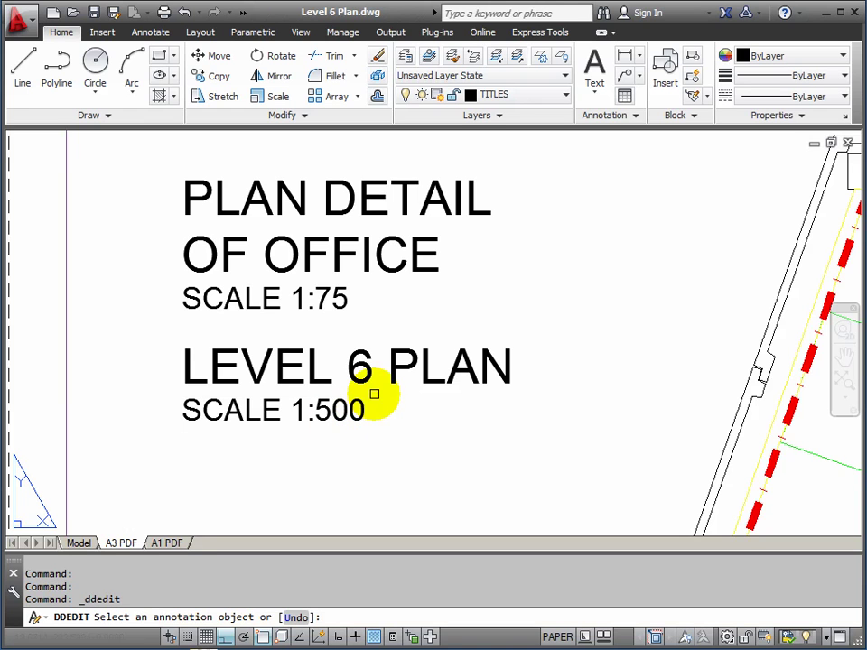
Move LEVEL 6 PLAN and its SCALE 1:500 line to the sheet's lower left.
scroll(383, 402, down, 8)
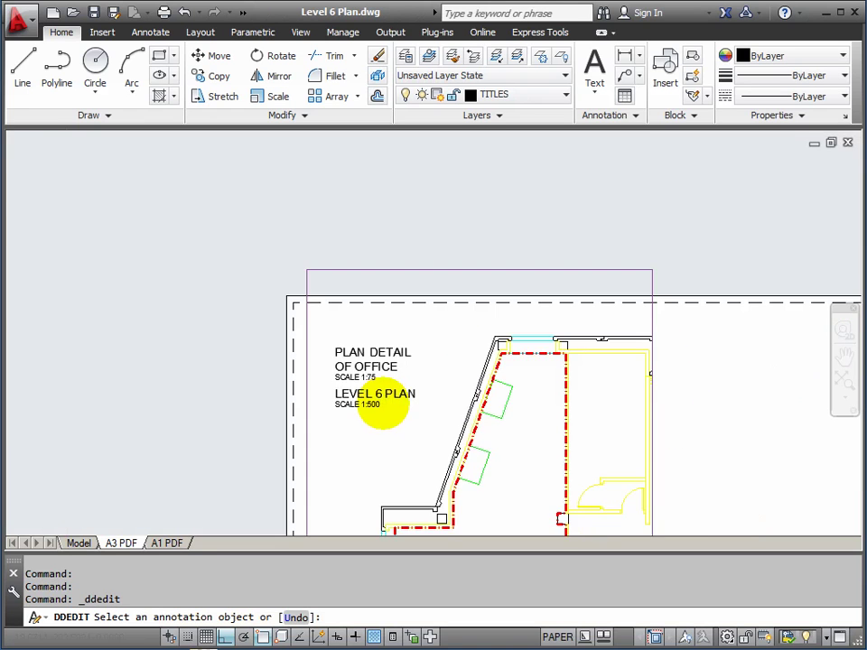
middle_drag(387, 412, 243, 220)
key(Escape)
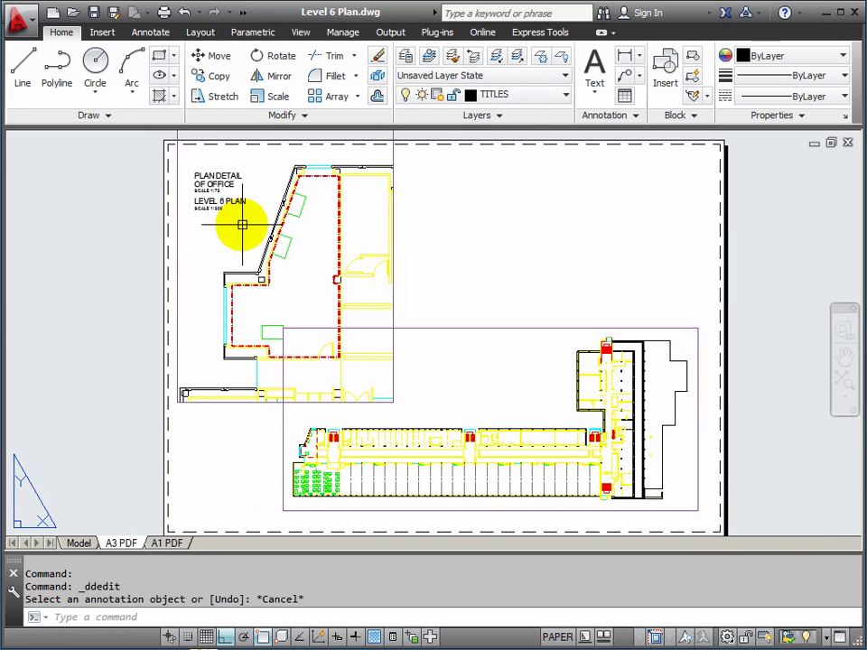
text(M)
key(Return)
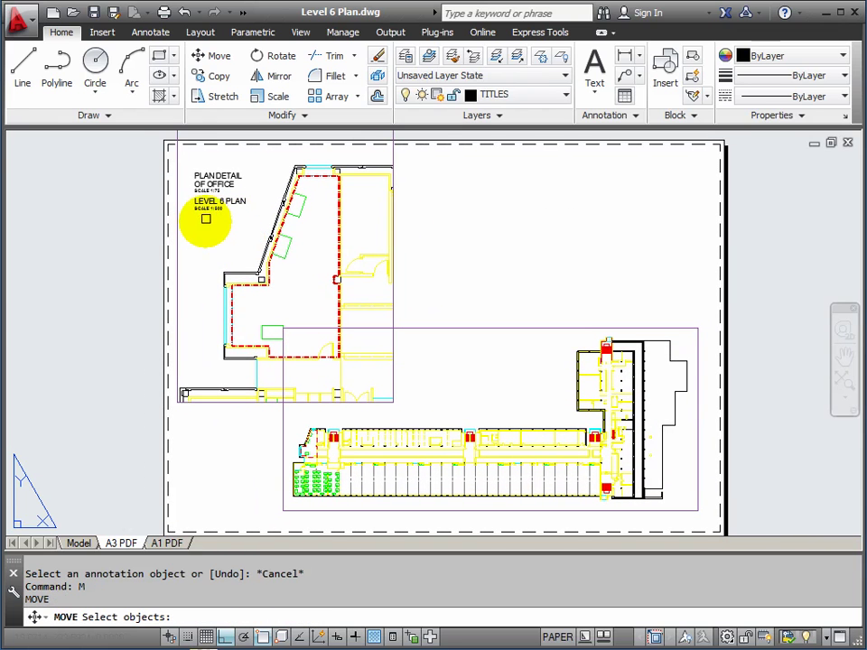
click(216, 201)
click(217, 206)
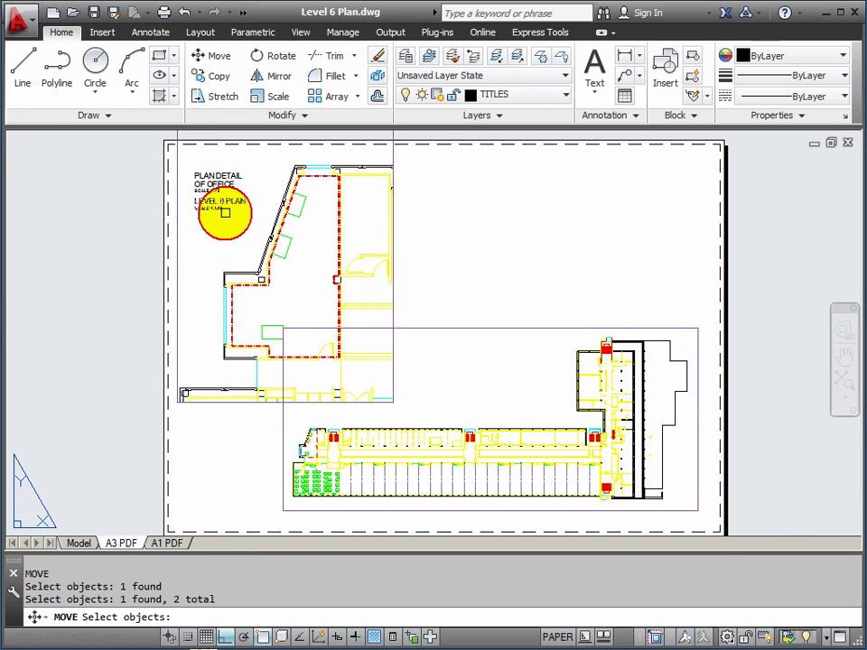
scroll(204, 205, up, 8)
scroll(226, 202, down, 8)
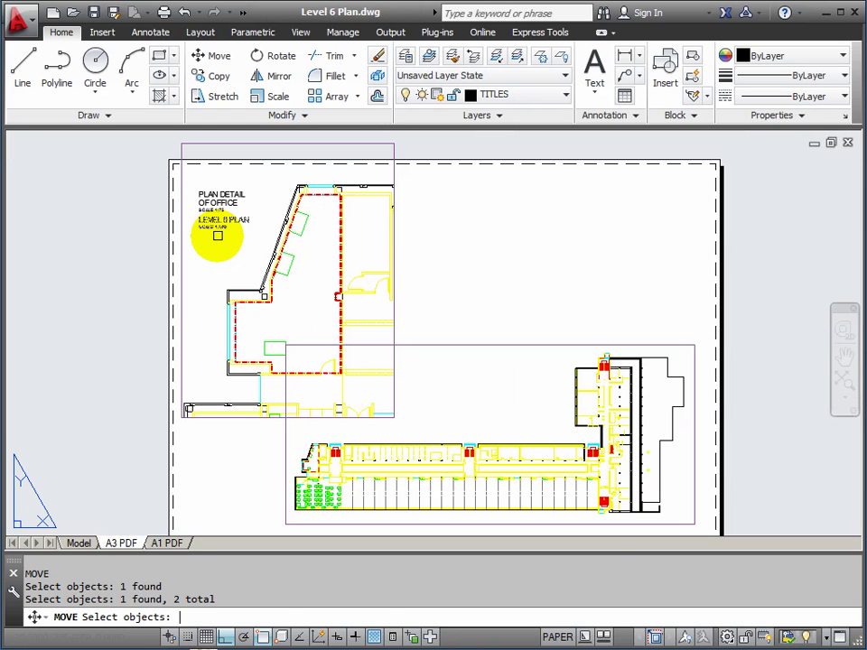
key(Return)
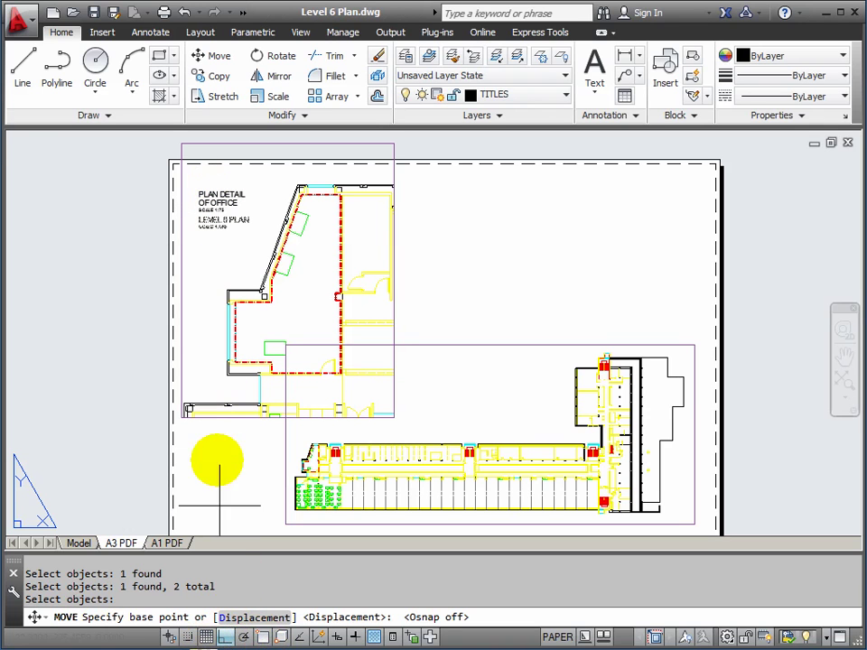
click(152, 199)
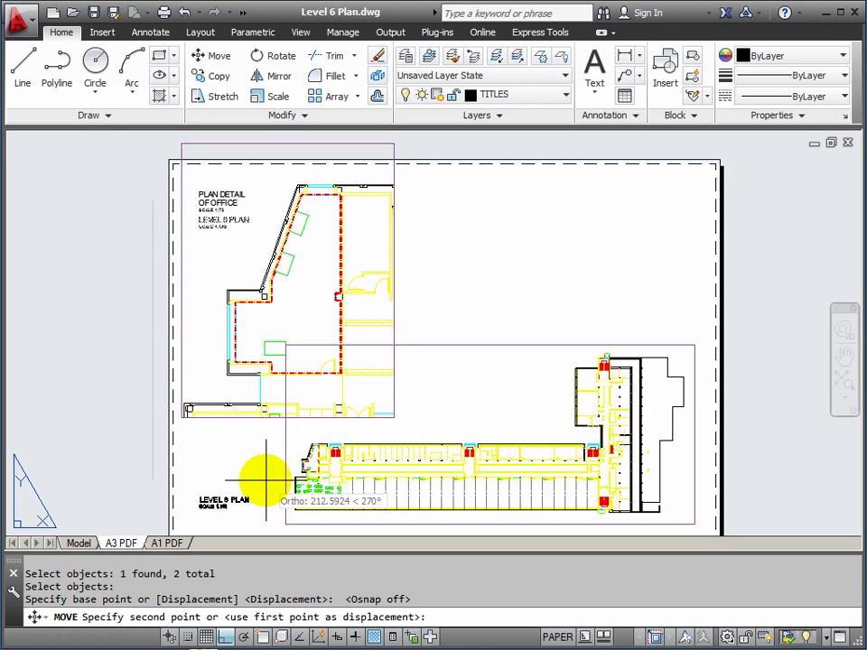
click(266, 479)
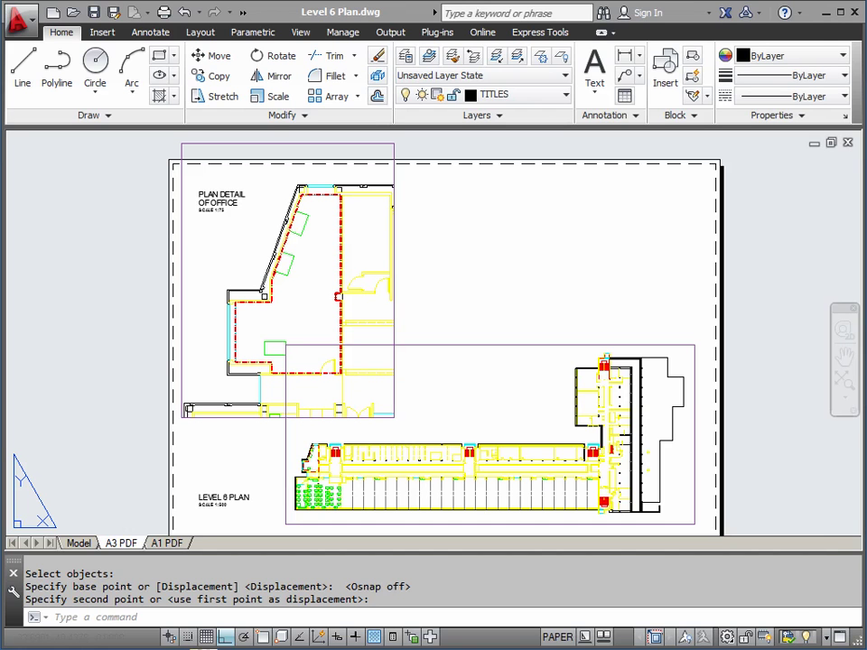
Open Matthew.txt from the AutoCAD Course folder in Notepad and reposition its window.
key(alt+Tab)
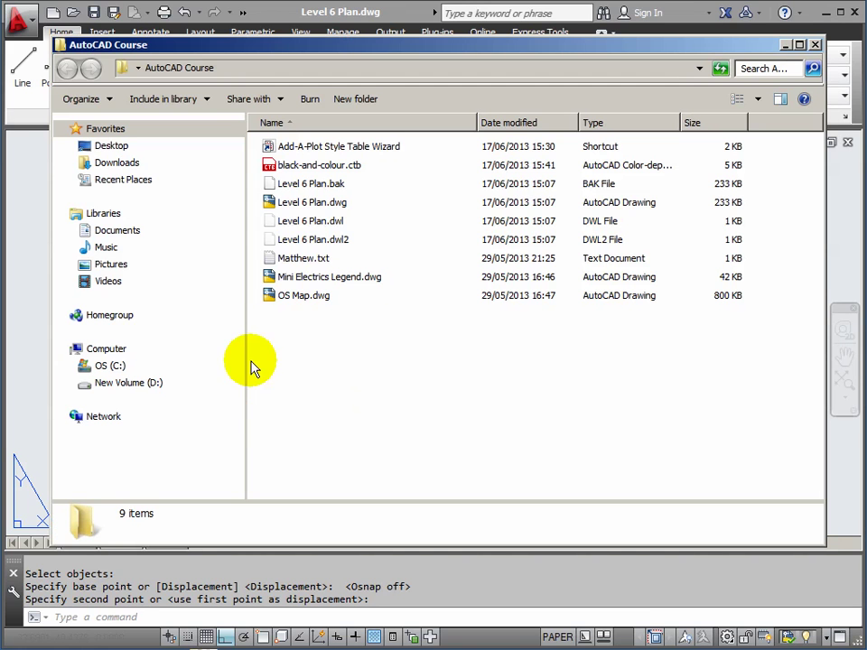
double_click(275, 261)
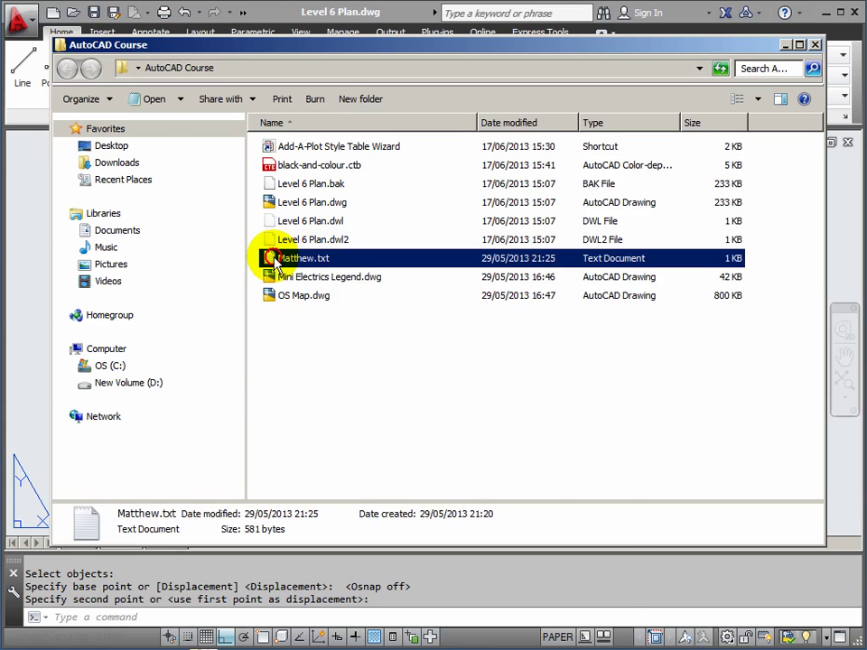
drag(290, 402, 433, 177)
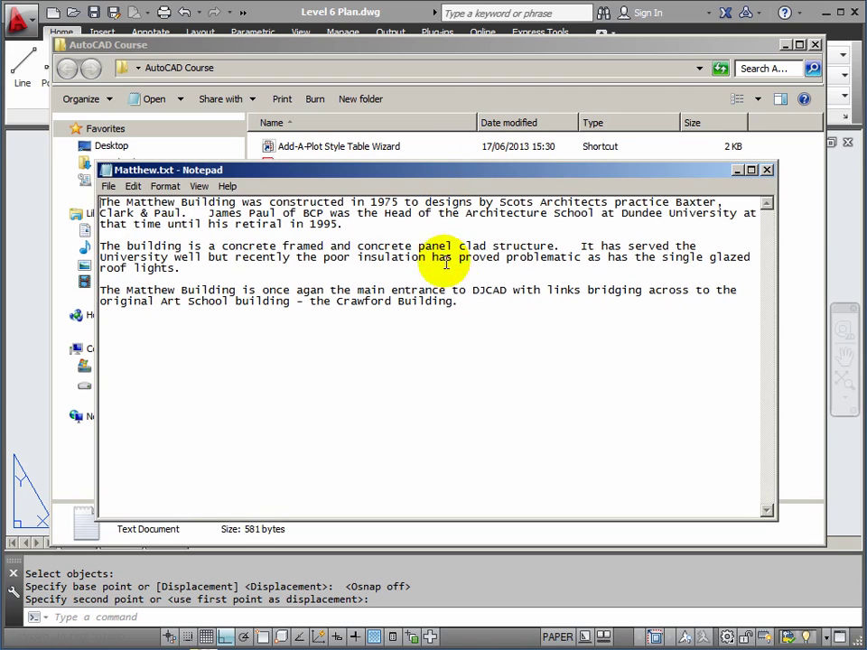
Turn Notepad's word wrap off and back on for the Matthew Building description.
click(166, 187)
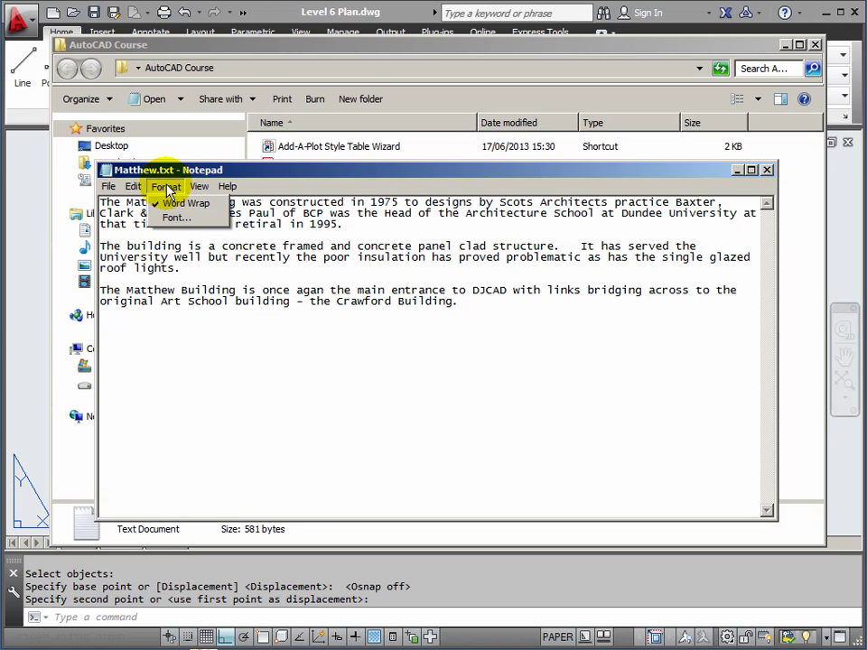
click(176, 204)
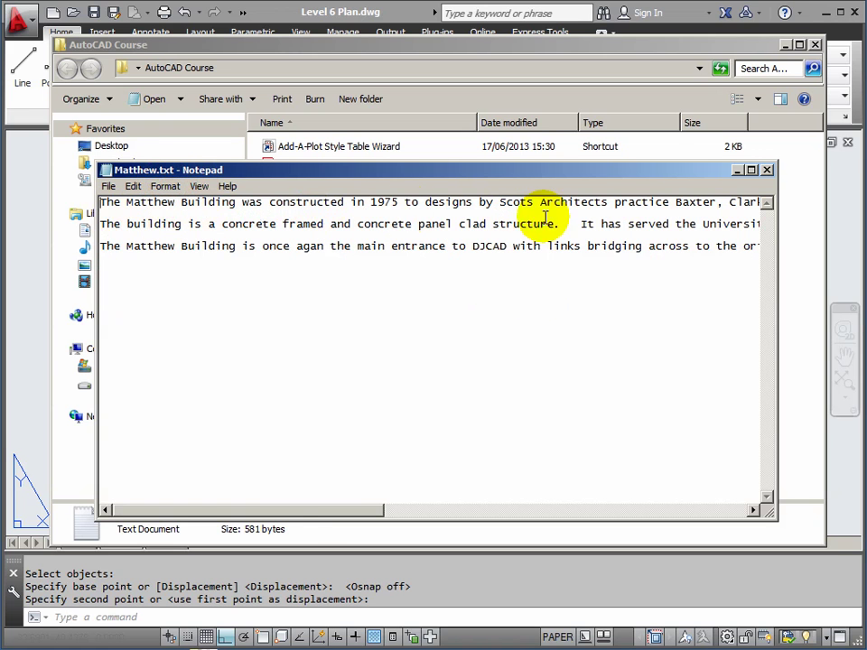
drag(301, 512, 241, 523)
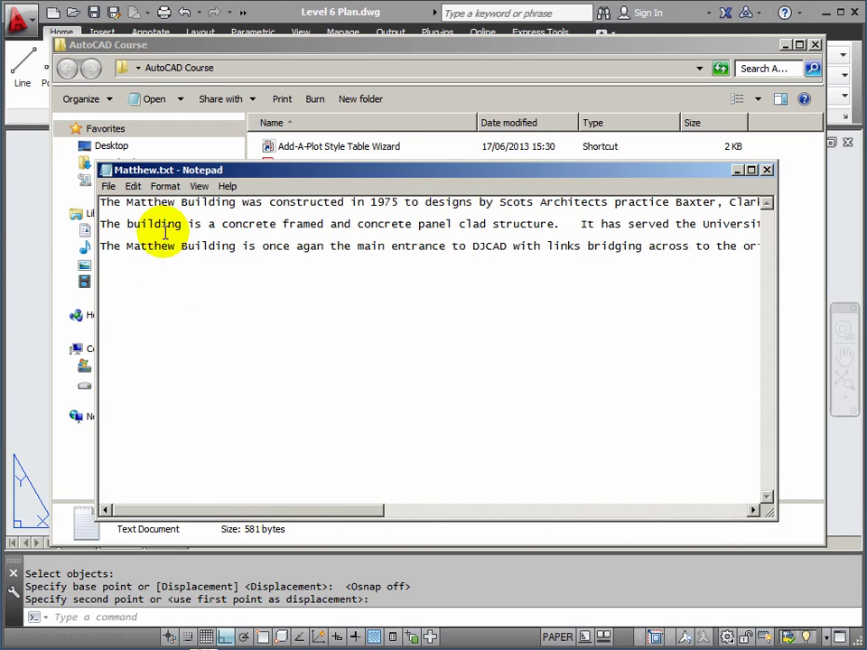
click(166, 187)
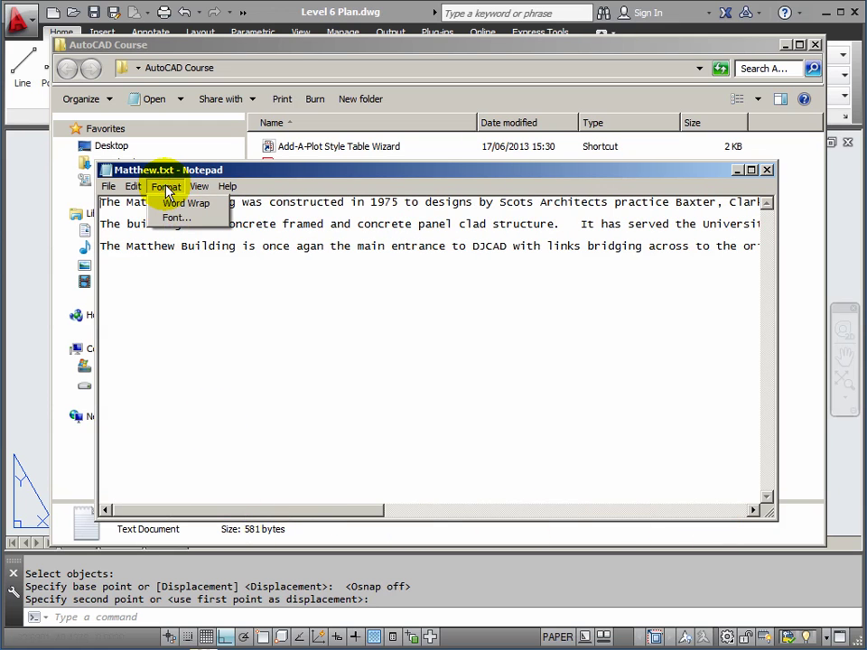
click(176, 202)
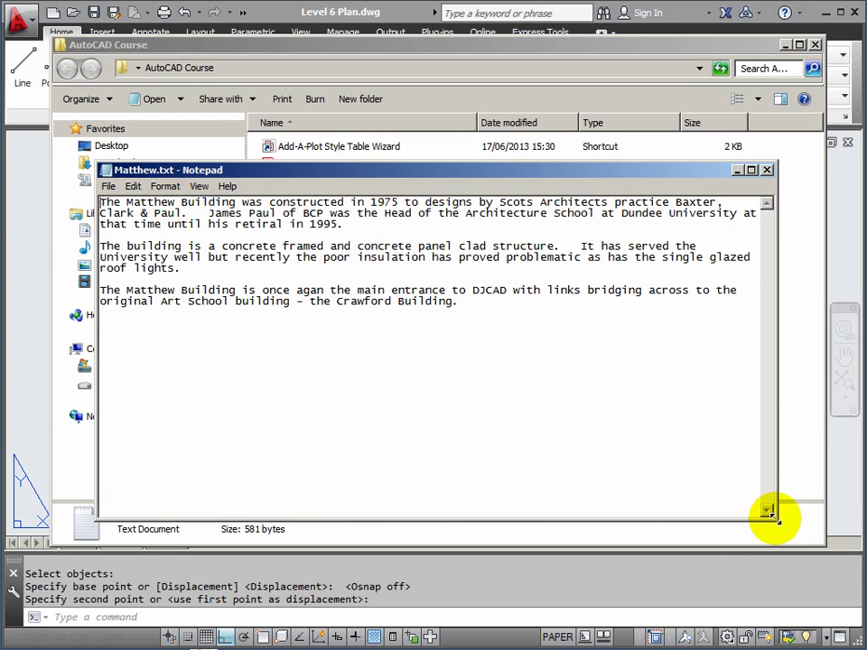
Narrow the Notepad window so the description re-wraps, then switch back to the AutoCAD drawing.
drag(773, 516, 690, 513)
drag(556, 302, 77, 155)
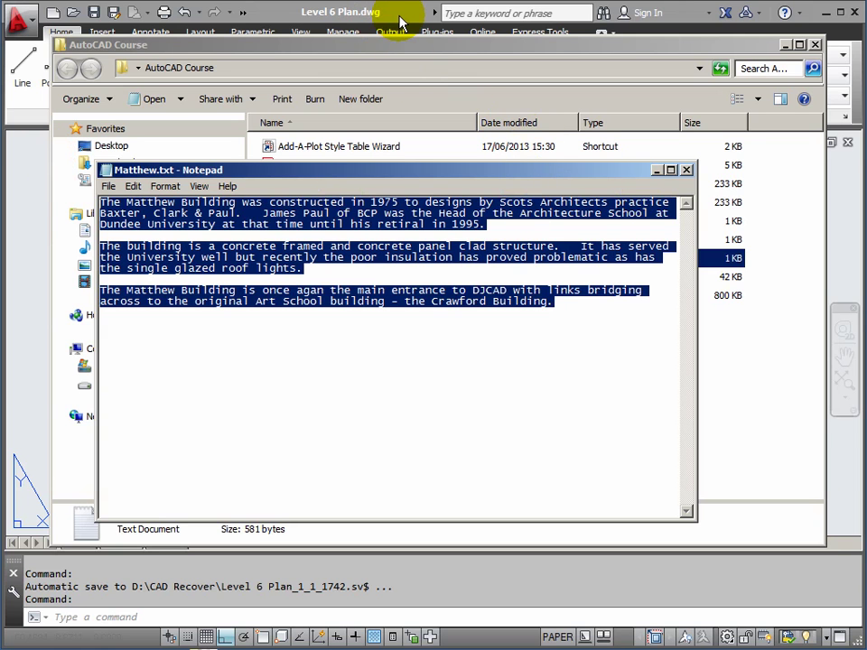
click(400, 20)
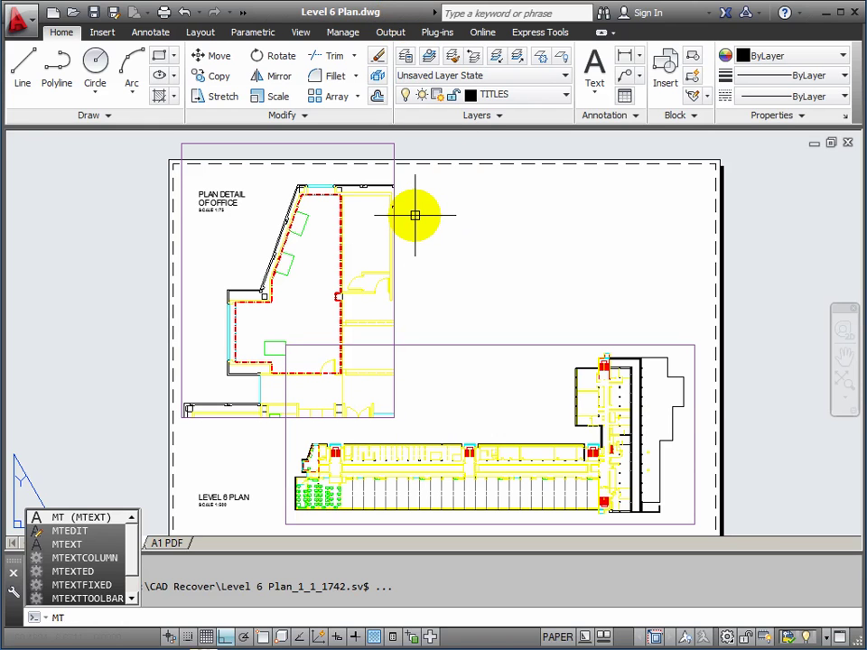
Draw an MT text box from right of the office plan down to just above the Level 6 plan.
key(Return)
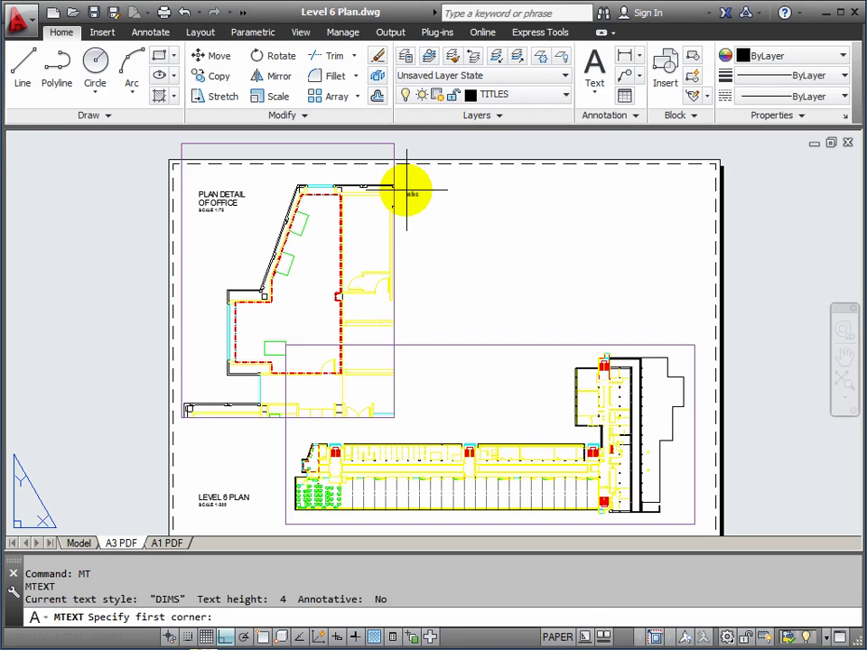
click(407, 192)
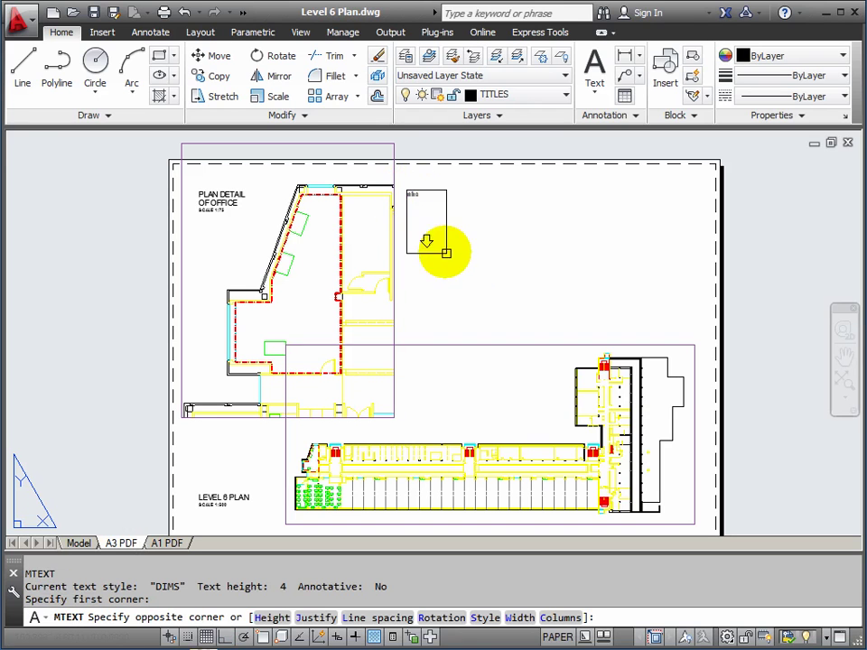
click(561, 419)
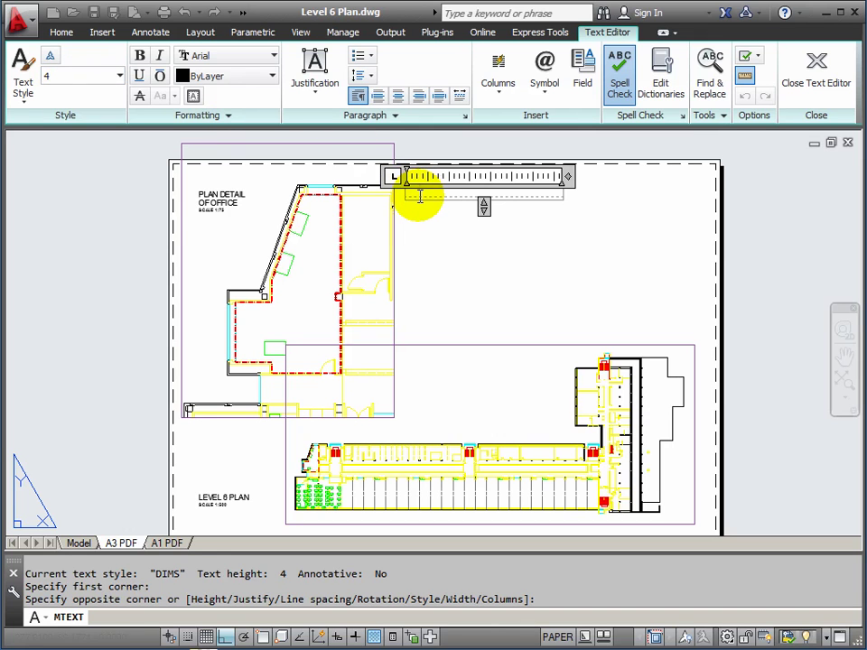
Paste the three Matthew Building paragraphs, set them to text height 2.5, and close the editor.
text(The Matthew Building was constructed in 1975 to designs by Scots Architects practice Baxter, Clark & Paul.  James Paul of BCP was the Head of the Architecture School at Dundee University at that time until his retiral in 1995.  The building is a concrete framed and concrete panel clad structure.  It has served the University well but recently the poor insulation has proved problematic as has the single glazed roof lights.  The Matthew Building is once again the main entrance to DJCAD with links bridging across to the original Art School building - the Crawford Building.)
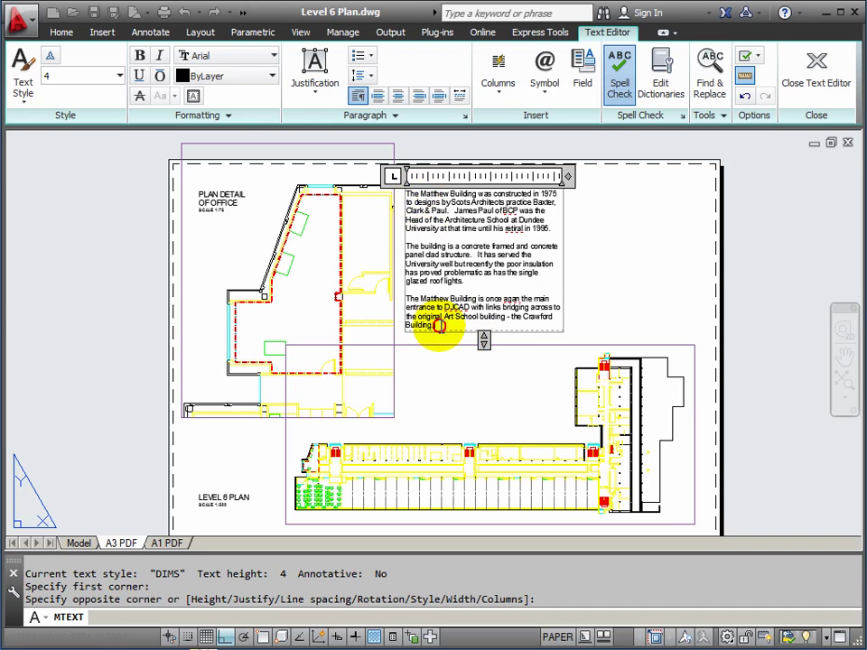
drag(432, 327, 394, 193)
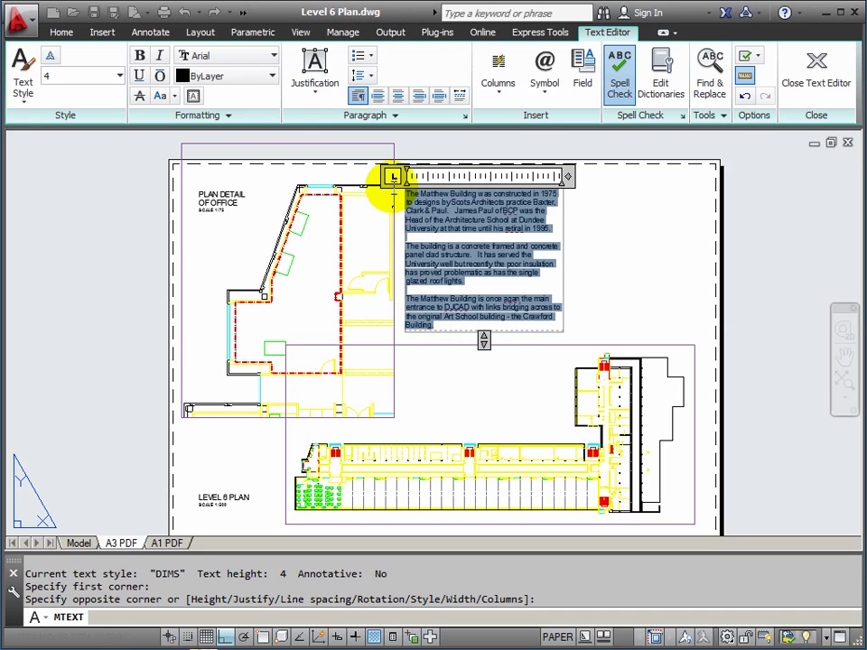
click(121, 79)
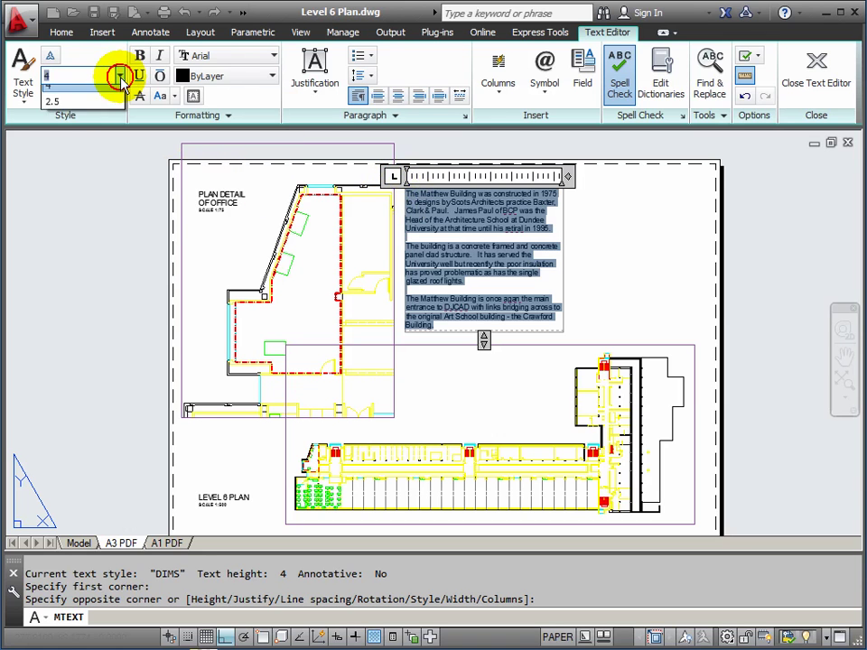
click(60, 111)
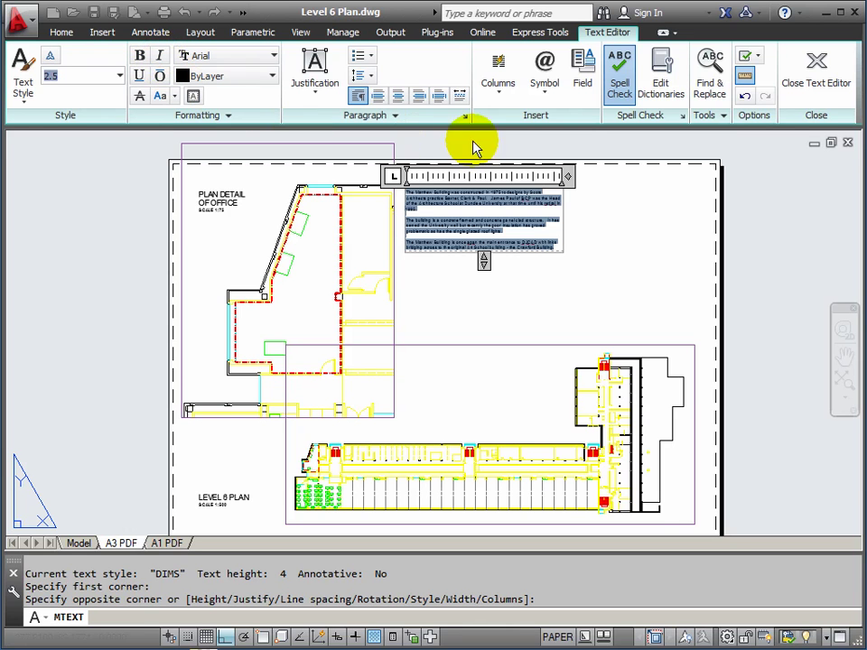
click(816, 84)
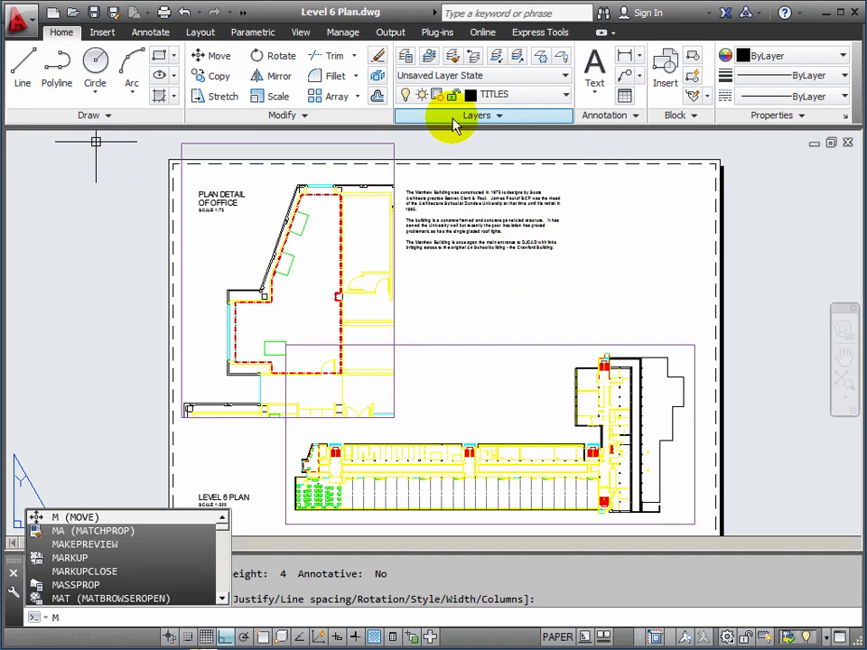
Drag the paragraph's column-width grip slightly left so the Matthew Building text wraps narrower.
click(482, 248)
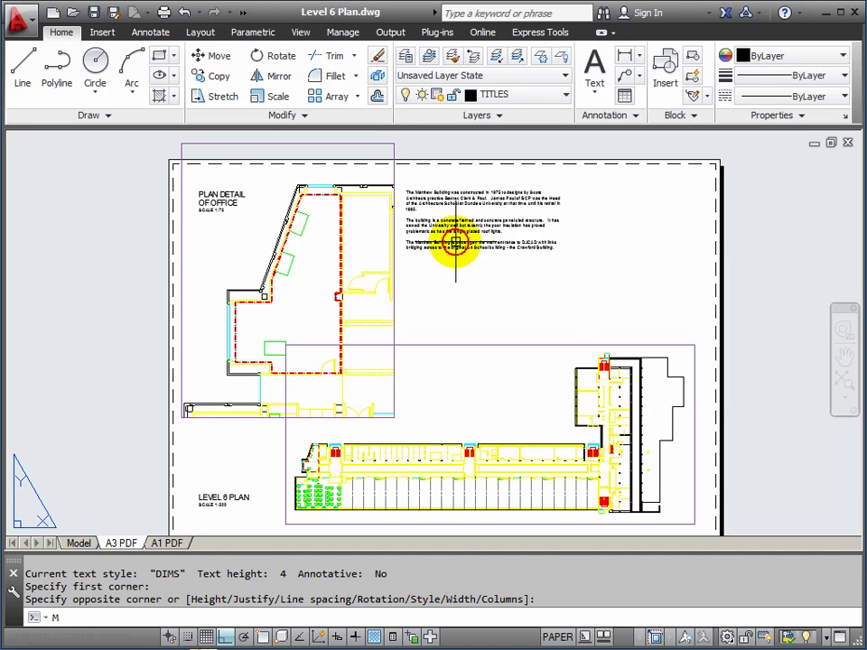
key(Escape)
click(456, 246)
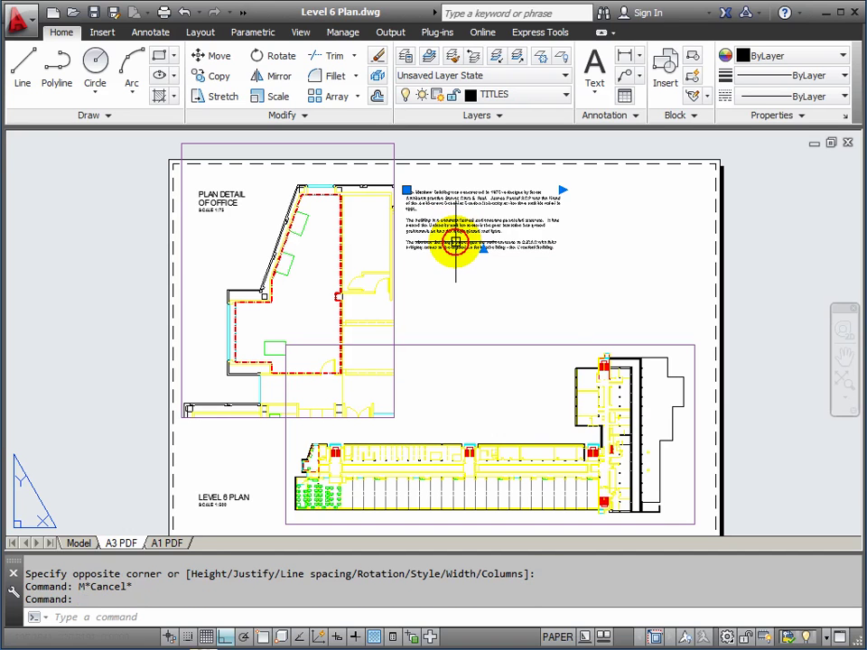
click(561, 191)
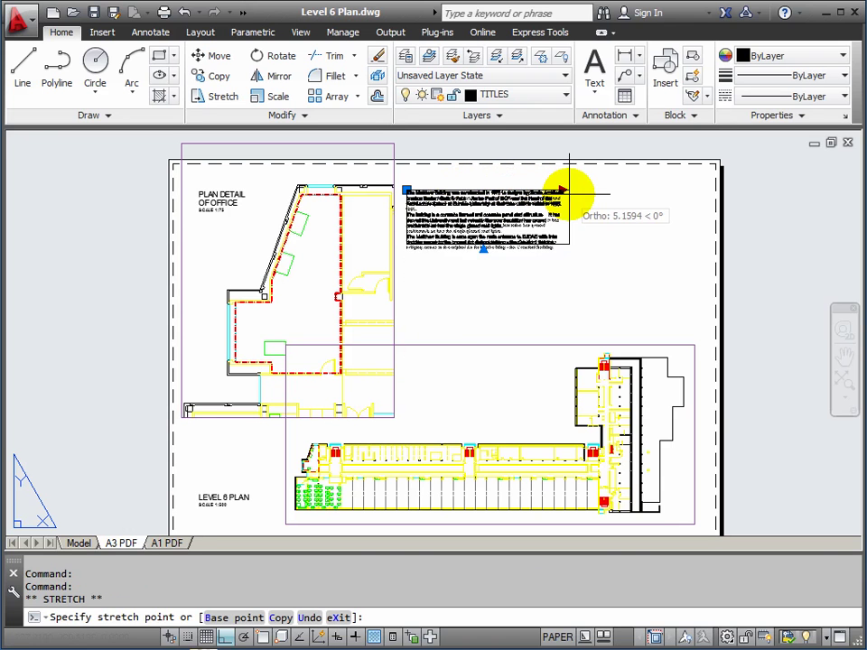
click(554, 192)
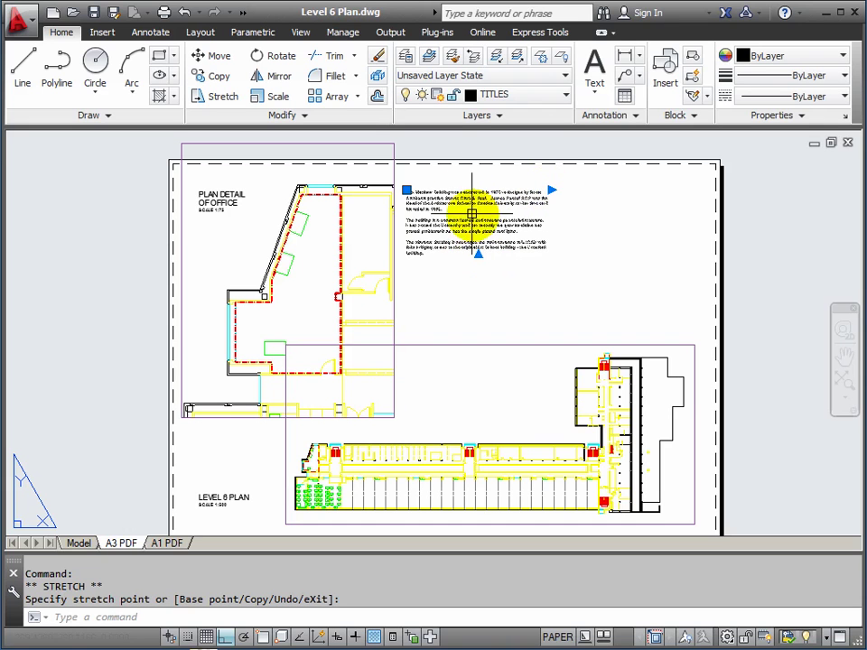
key(Escape)
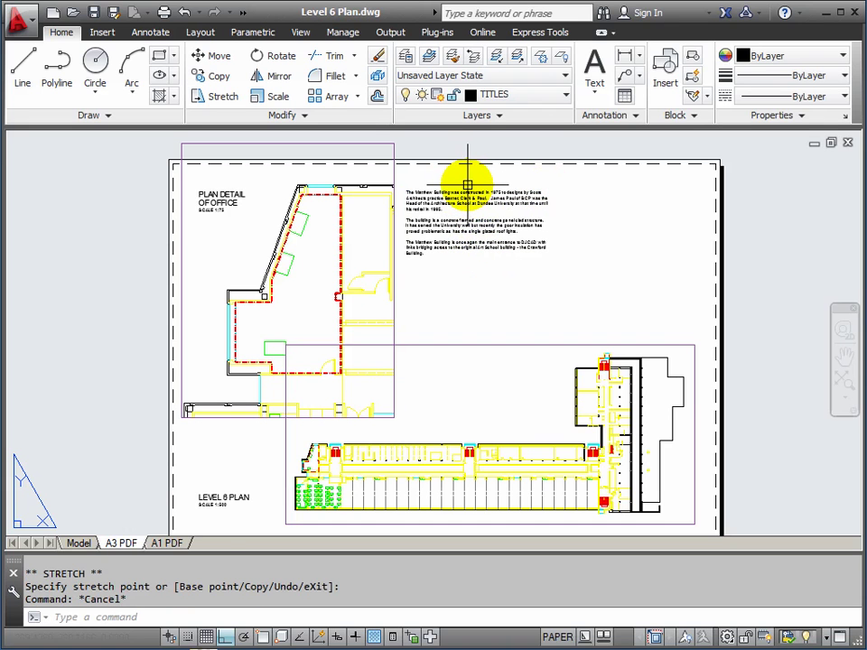
Move the Matthew Building paragraph down over the Level 6 plan with Ortho turned off.
text(M)
key(Return)
click(476, 193)
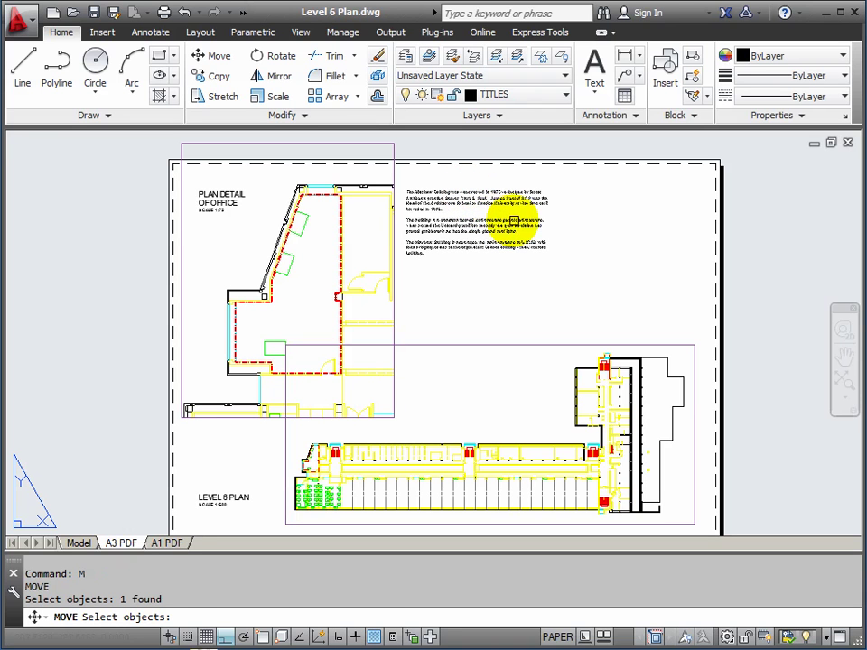
key(Return)
click(478, 206)
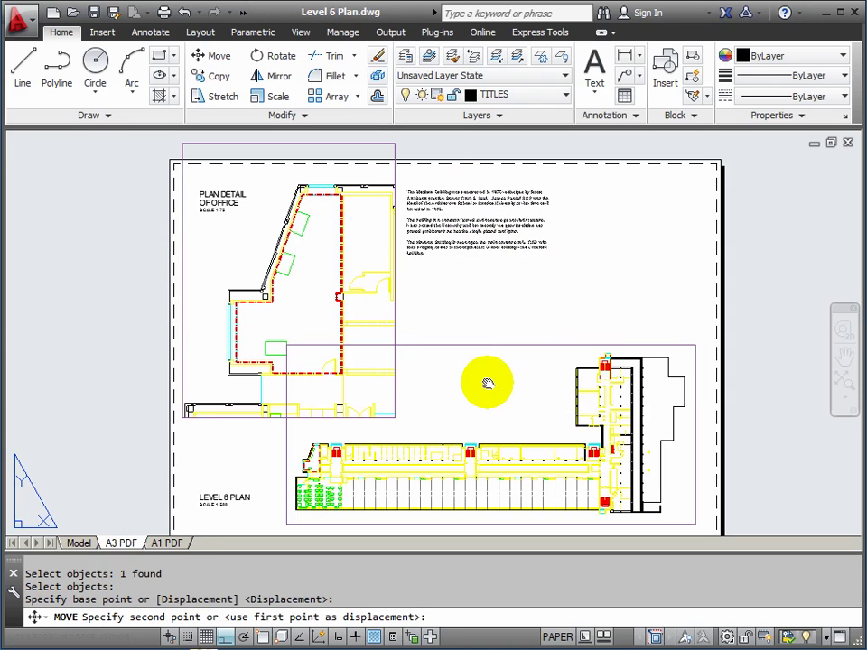
scroll(501, 374, up, 3)
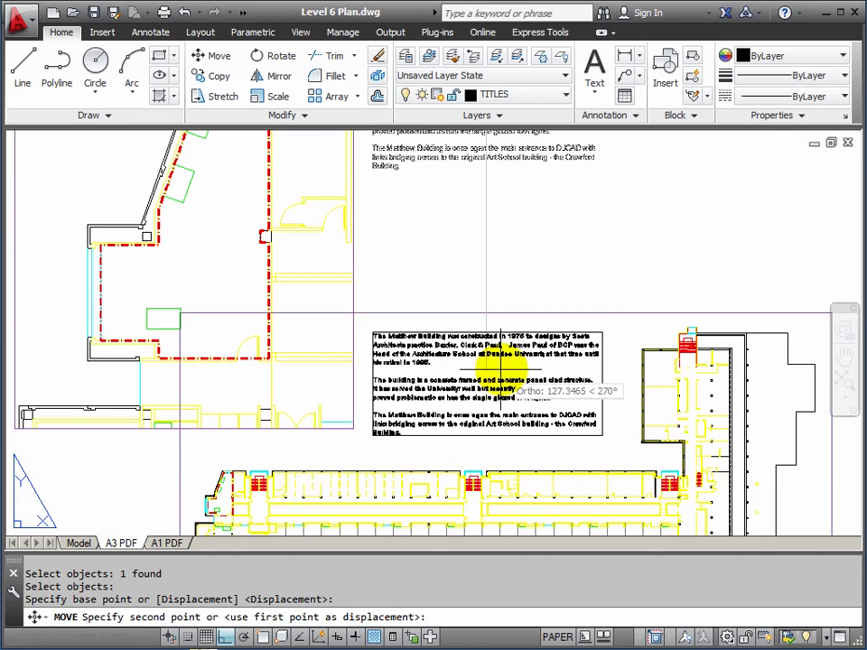
click(227, 636)
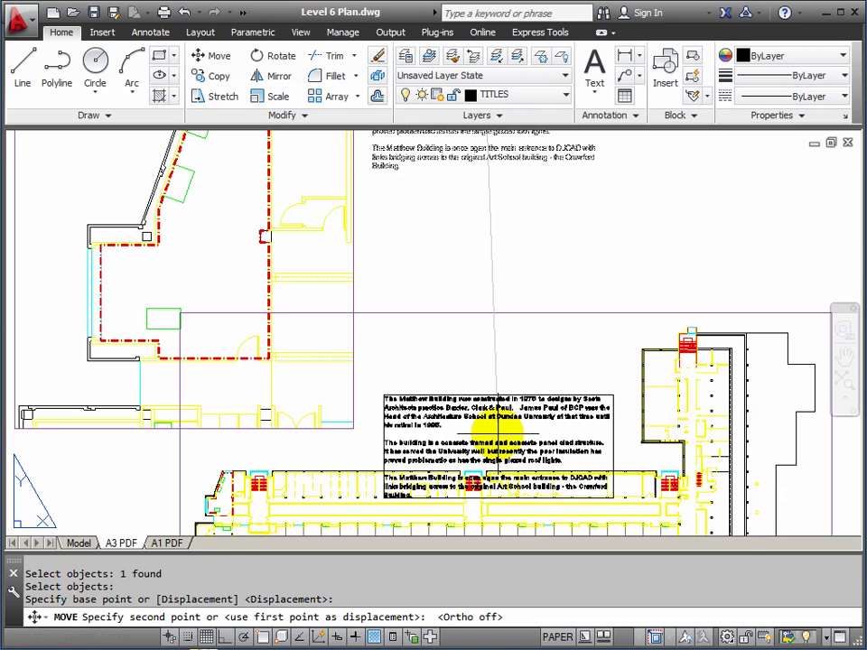
click(499, 432)
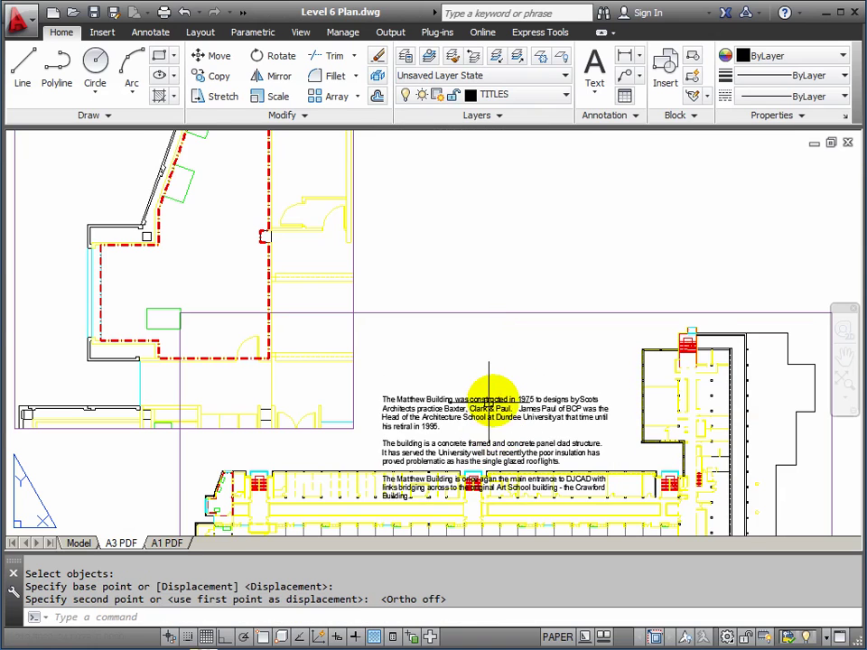
Pan down to view the Level 6 plan and select the moved paragraph.
scroll(488, 397, up, 4)
middle_drag(478, 393, 473, 199)
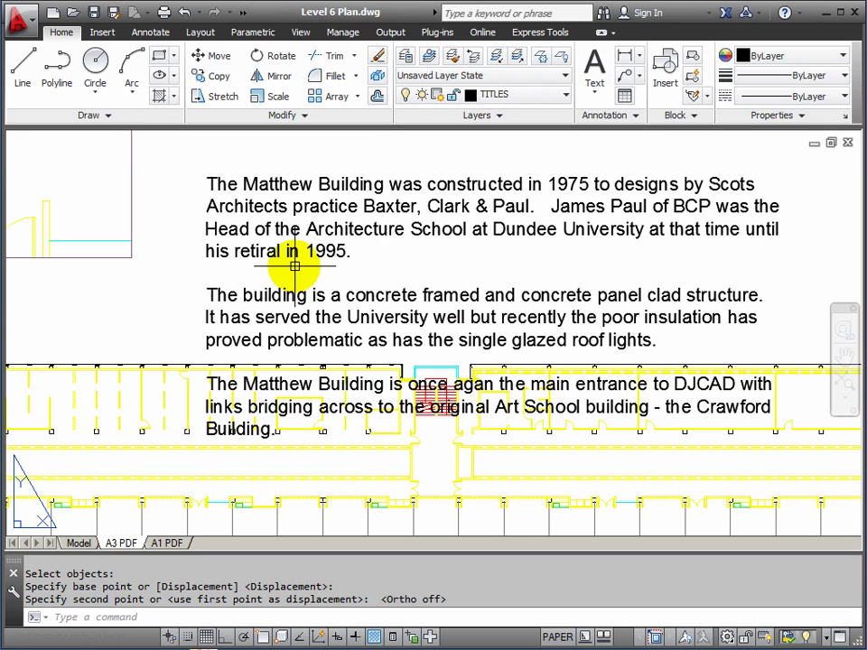
scroll(294, 266, down, 3)
scroll(310, 263, up, 3)
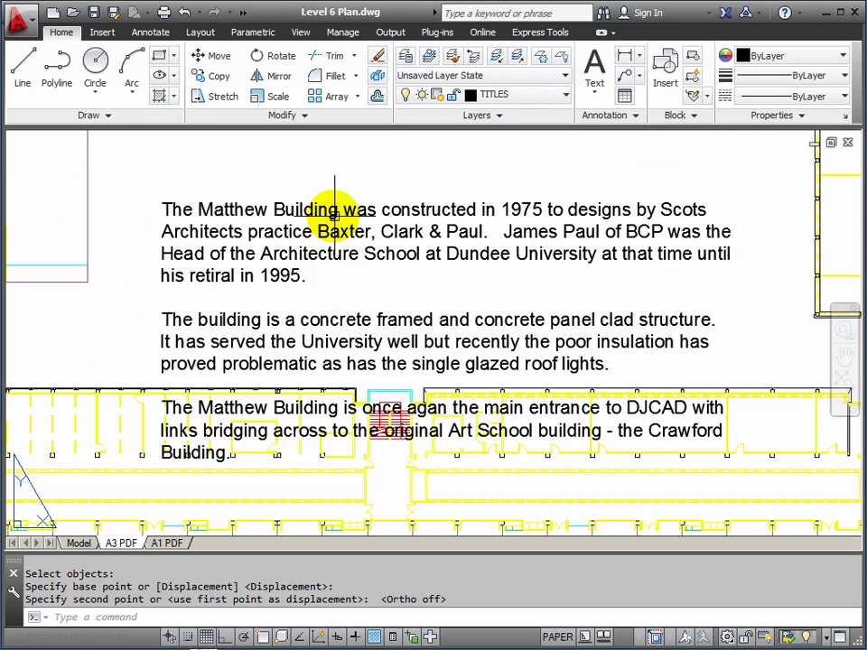
click(292, 210)
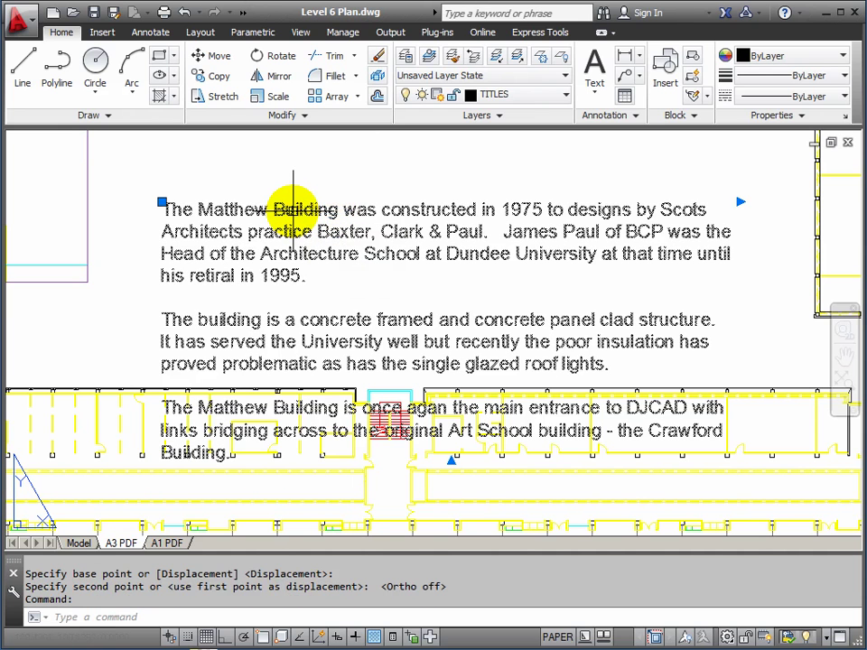
Give the Matthew Building text a background mask filled with the drawing background colour.
double_click(293, 210)
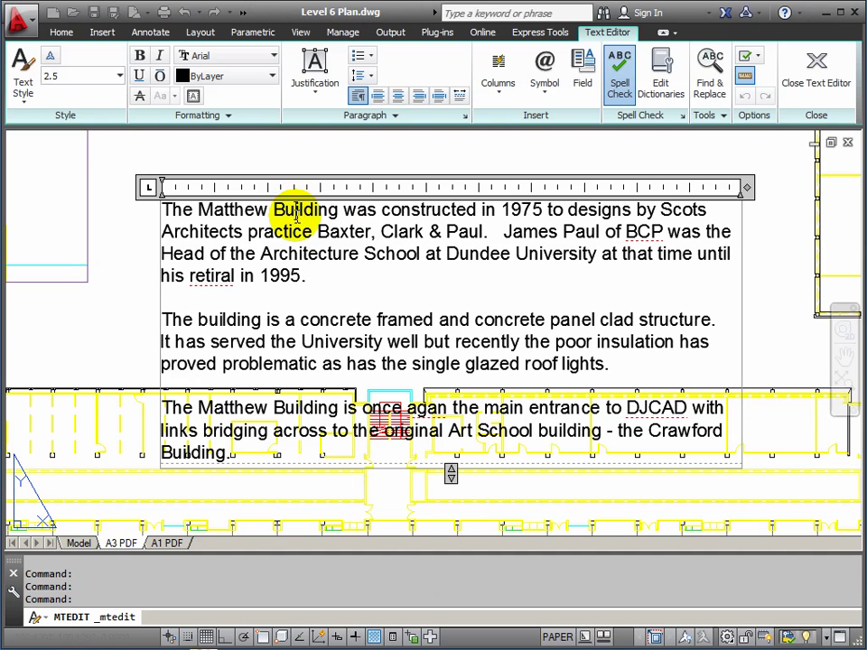
click(193, 97)
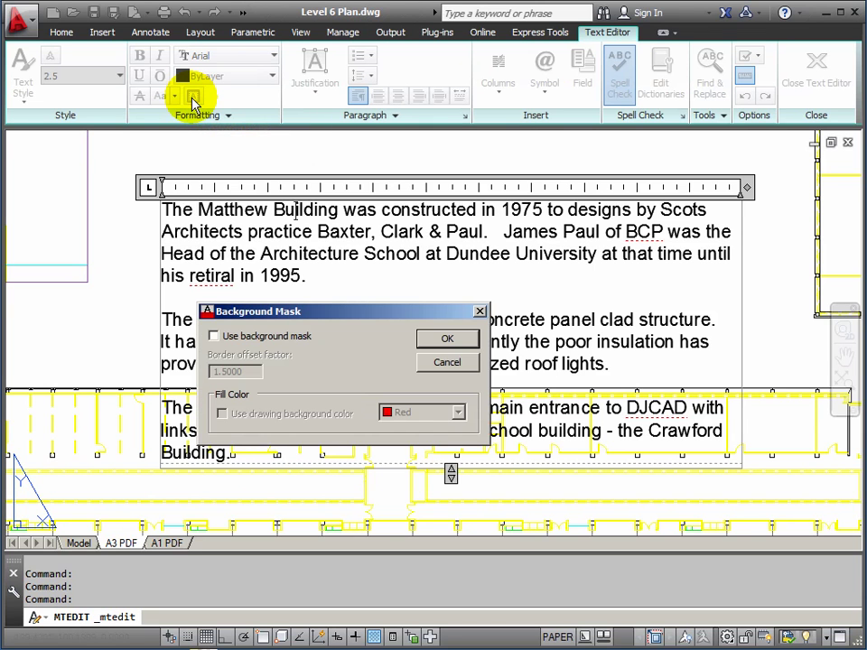
click(213, 338)
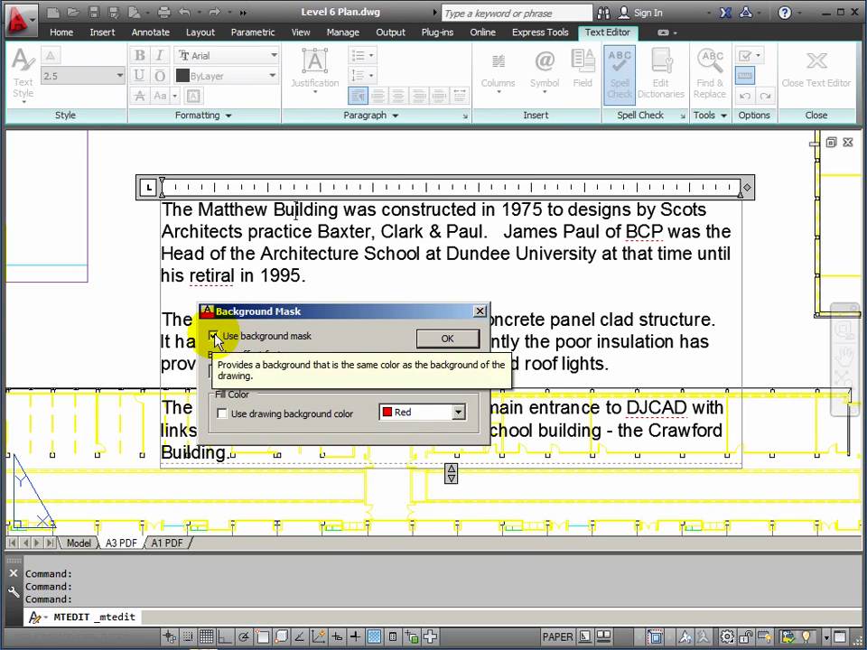
click(224, 417)
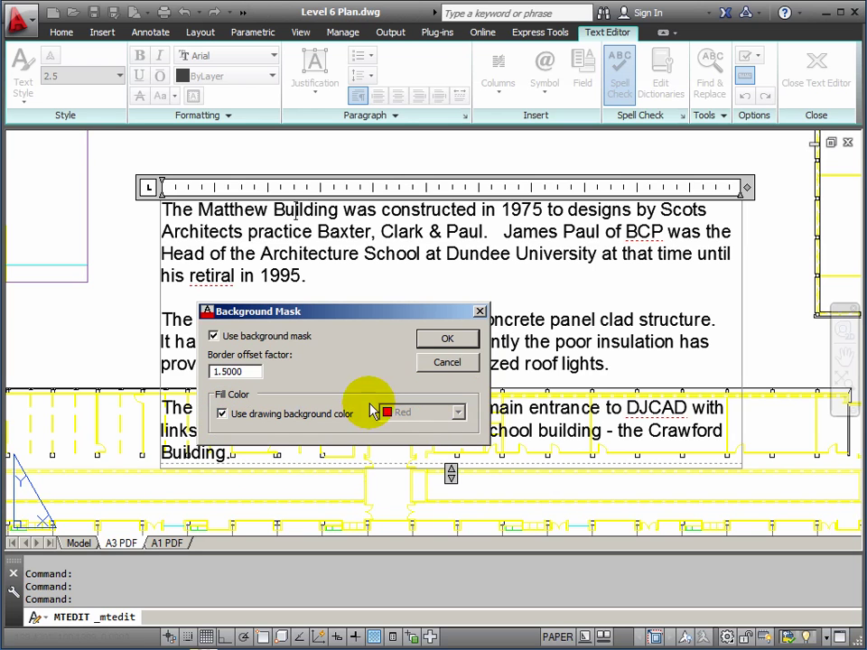
click(447, 342)
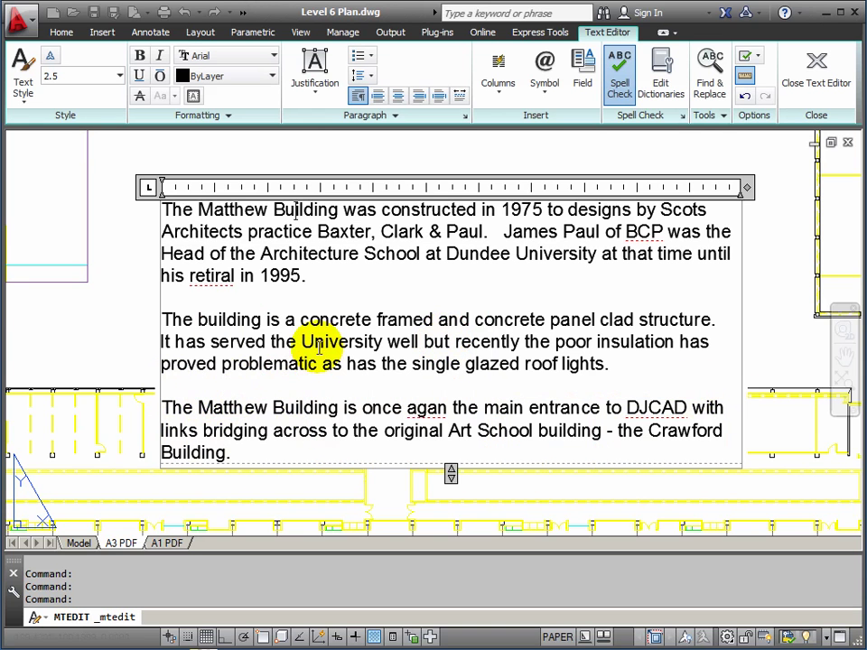
click(817, 84)
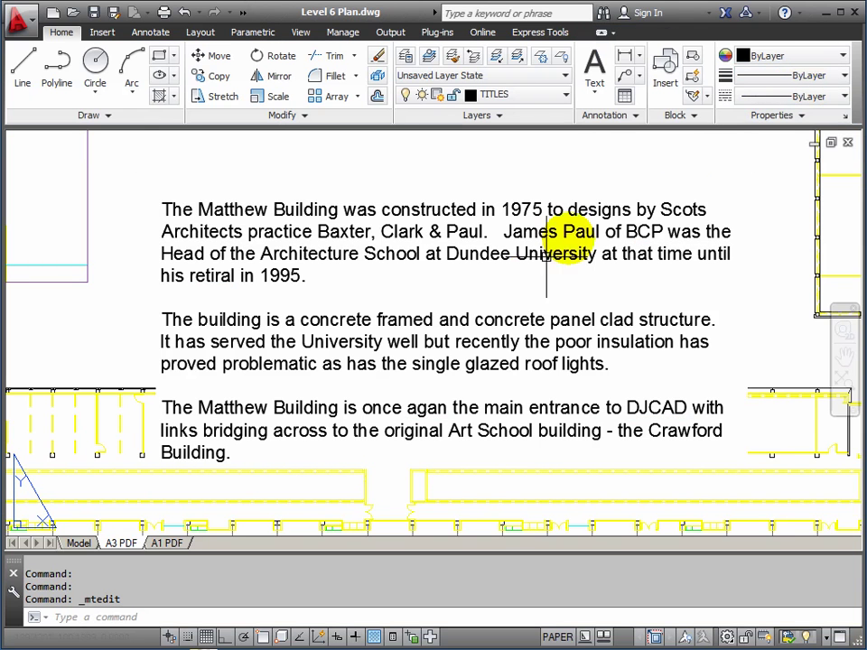
Zoom out and move the paragraph further right and lower.
scroll(341, 294, down, 3)
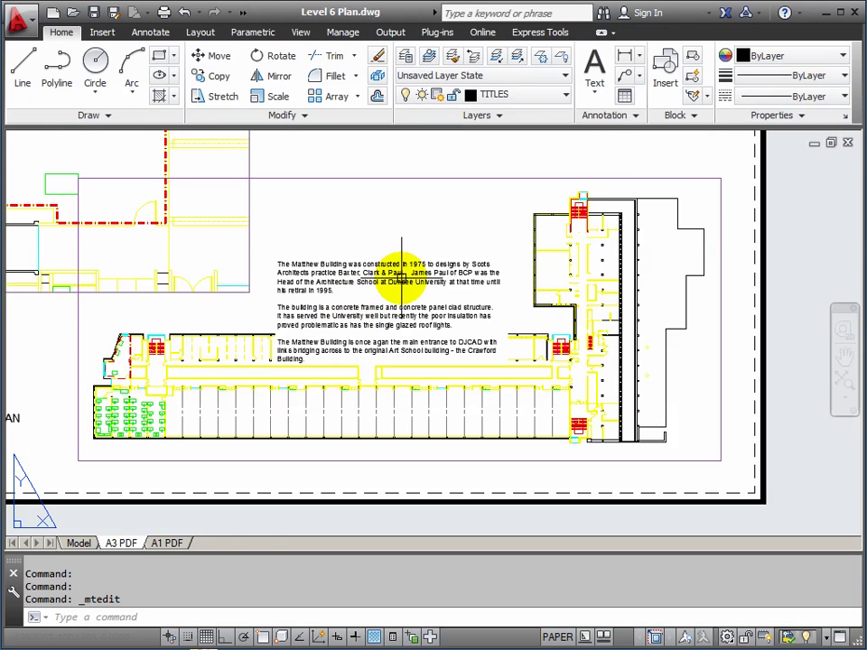
text(M)
key(Return)
click(379, 258)
key(Return)
click(379, 209)
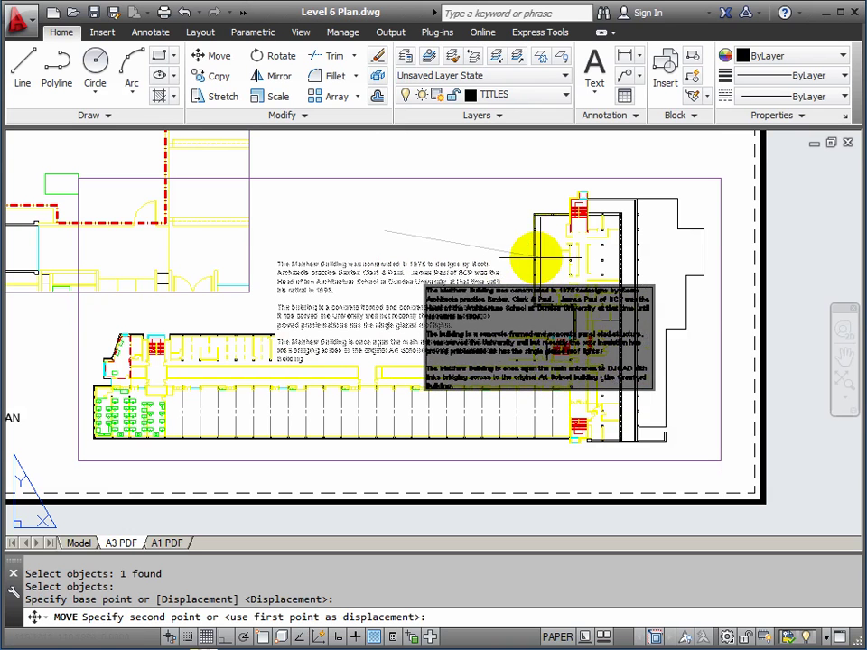
click(560, 259)
Move the paragraph again, shifting it left and lower.
key(Return)
click(497, 275)
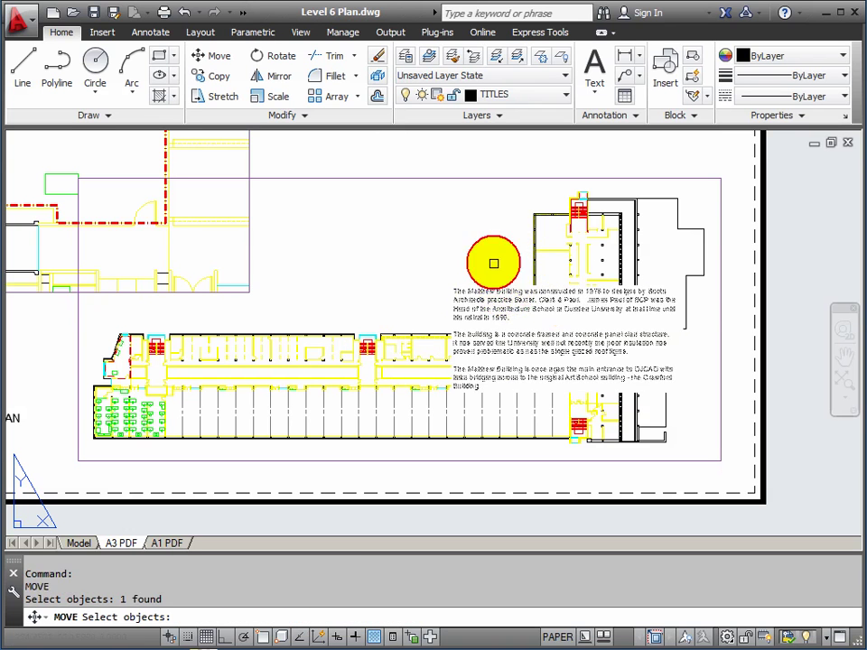
key(Return)
click(494, 259)
click(310, 332)
Move the paragraph up into the open space above the plan's long wing.
key(Return)
click(341, 371)
key(Return)
click(375, 411)
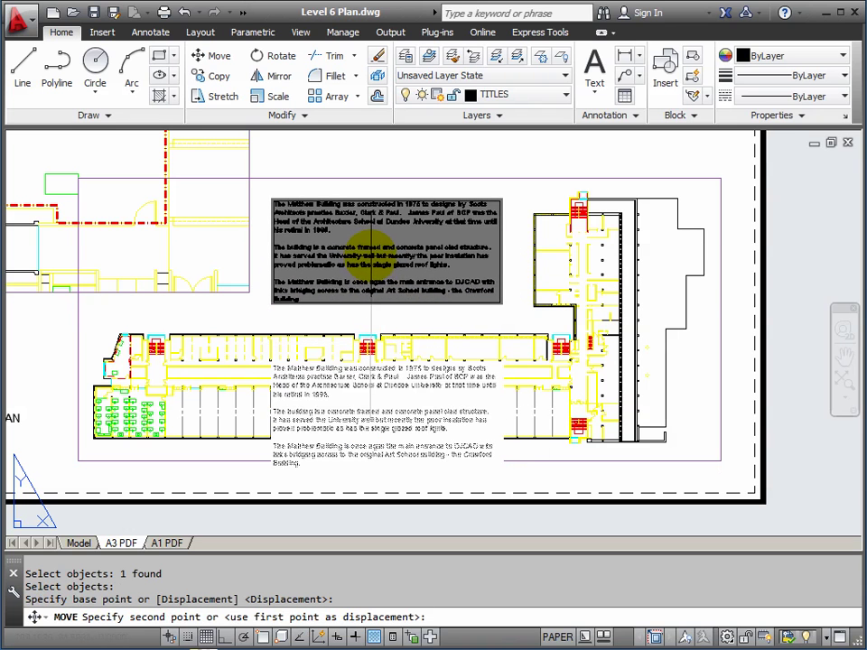
click(381, 241)
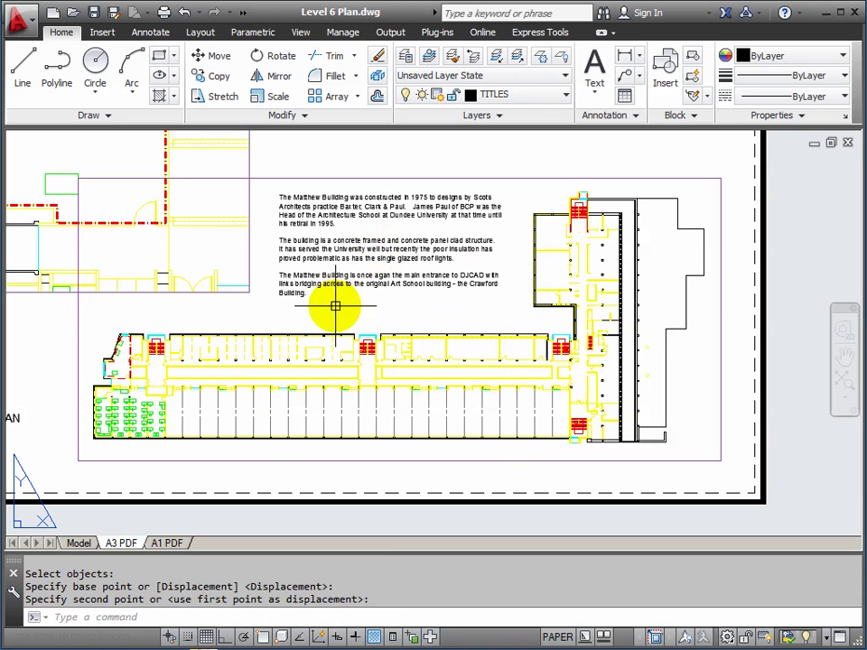
scroll(335, 306, down, 3)
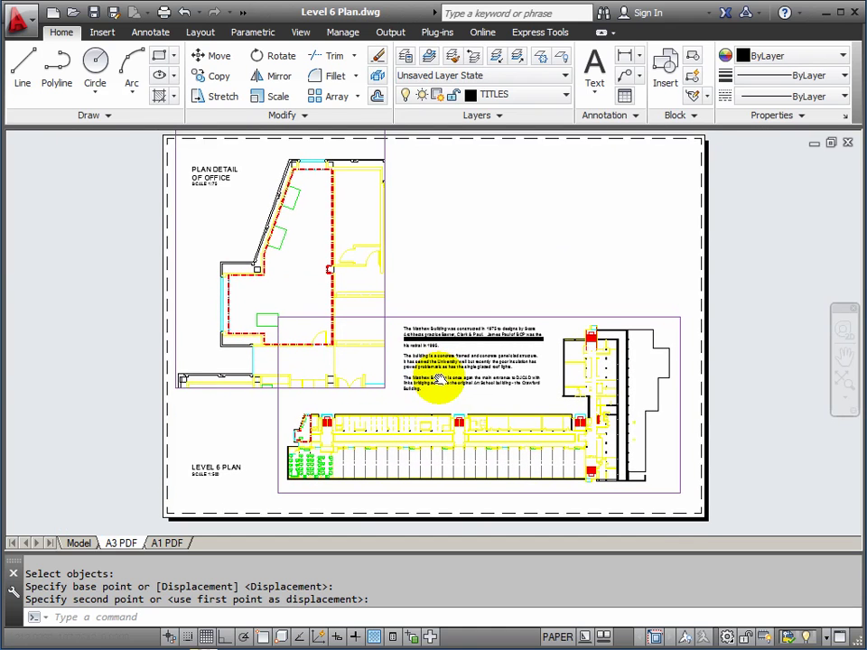